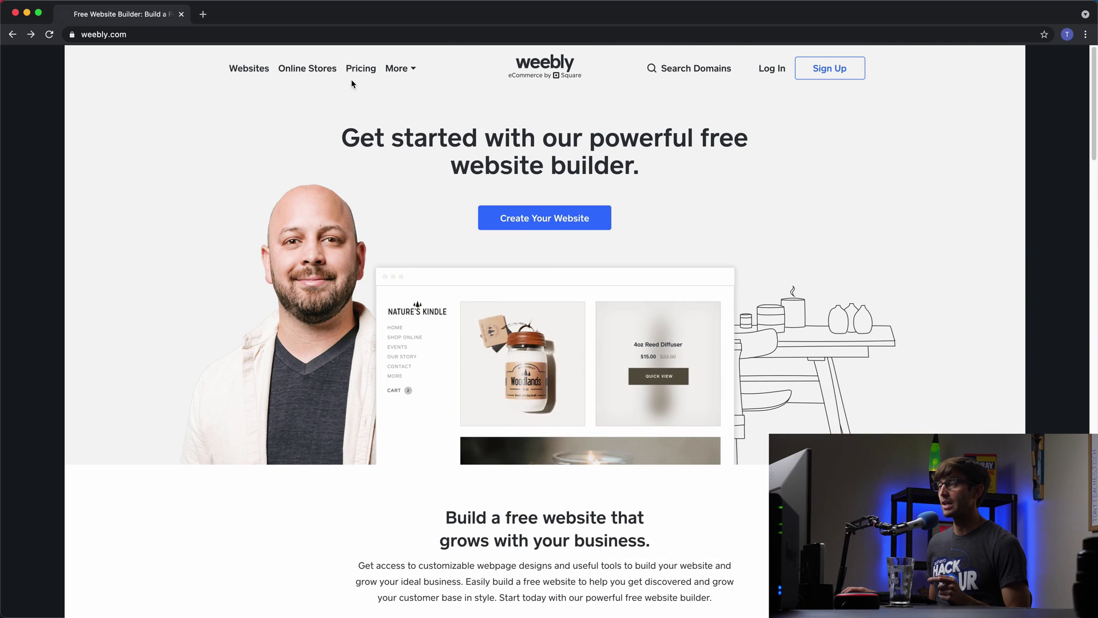
{"action": "left_click", "coordinate": [347, 73]}
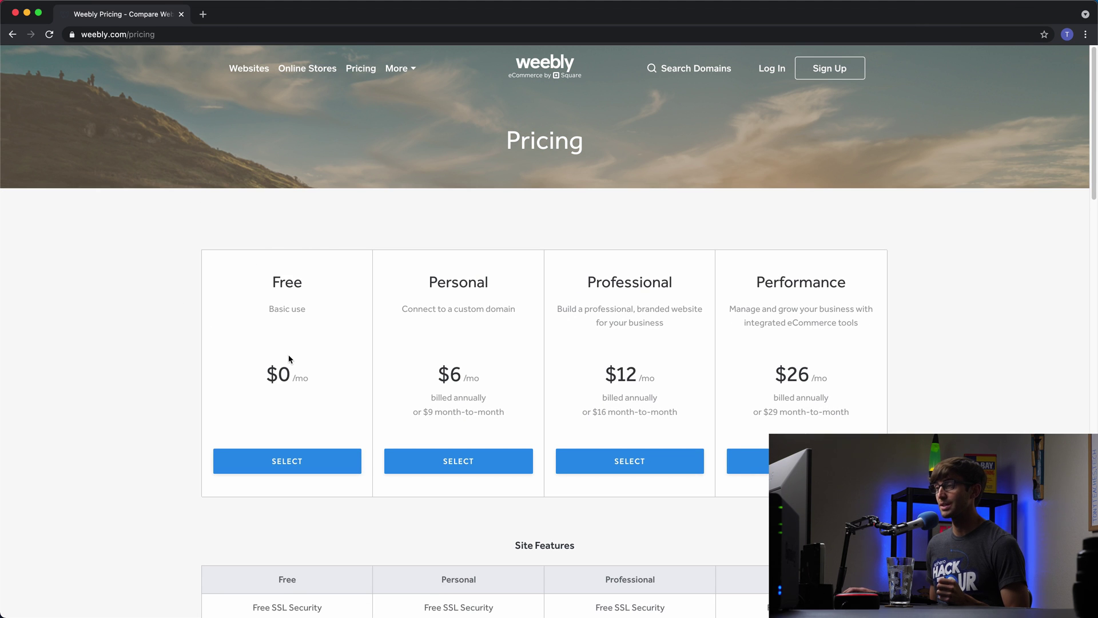
{"action": "scroll", "coordinate": [281, 360], "scroll_direction": "down", "scroll_amount": 5}
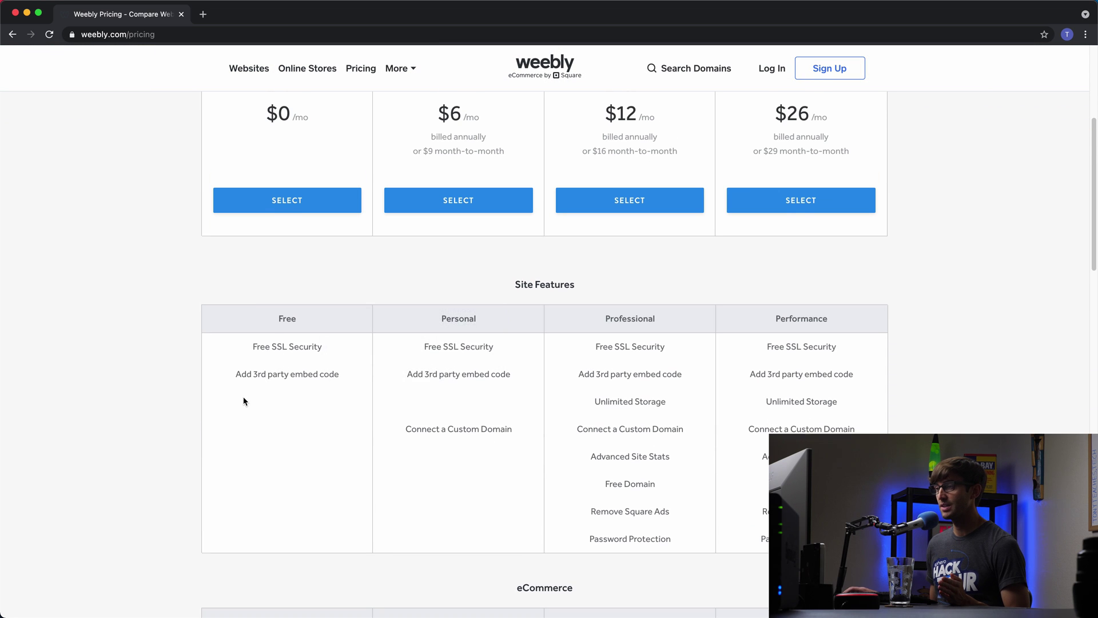
{"action": "scroll", "coordinate": [245, 395], "scroll_direction": "down", "scroll_amount": 3}
{"action": "left_click_drag", "start_coordinate": [588, 264], "coordinate": [814, 258]}
{"action": "left_click", "coordinate": [282, 256]}
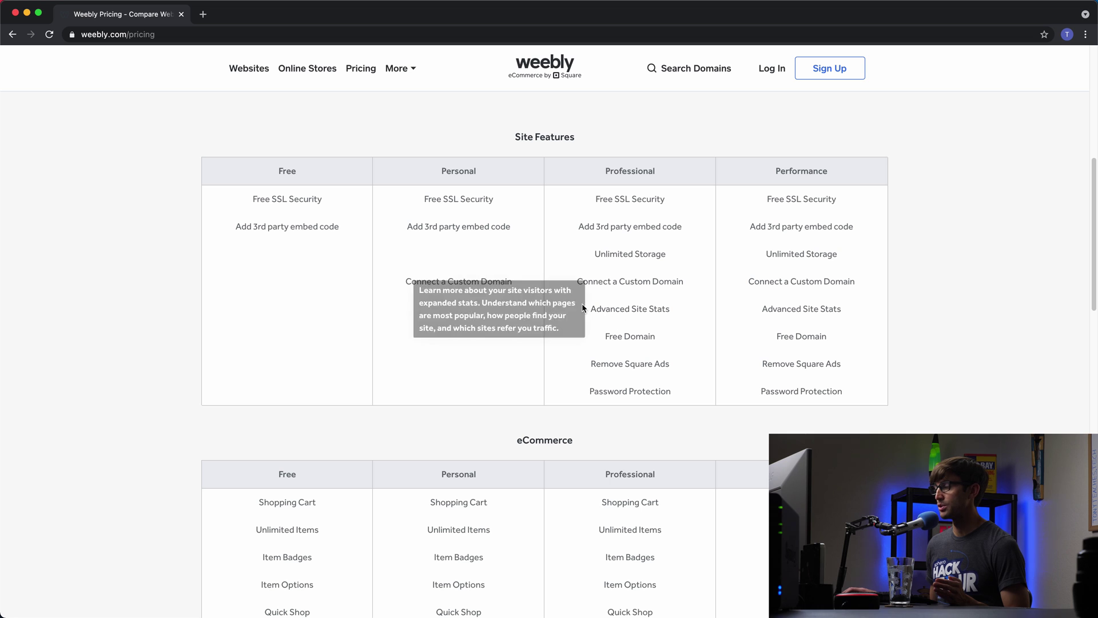
{"action": "mouse_move", "coordinate": [638, 331]}
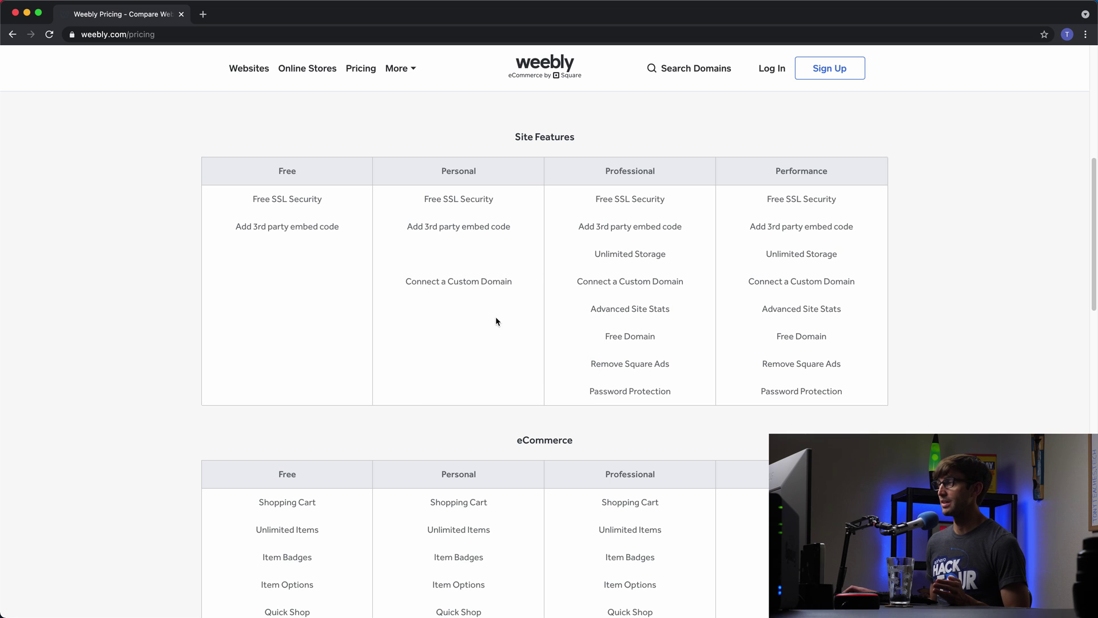
{"action": "scroll", "coordinate": [508, 354], "scroll_direction": "down", "scroll_amount": 5}
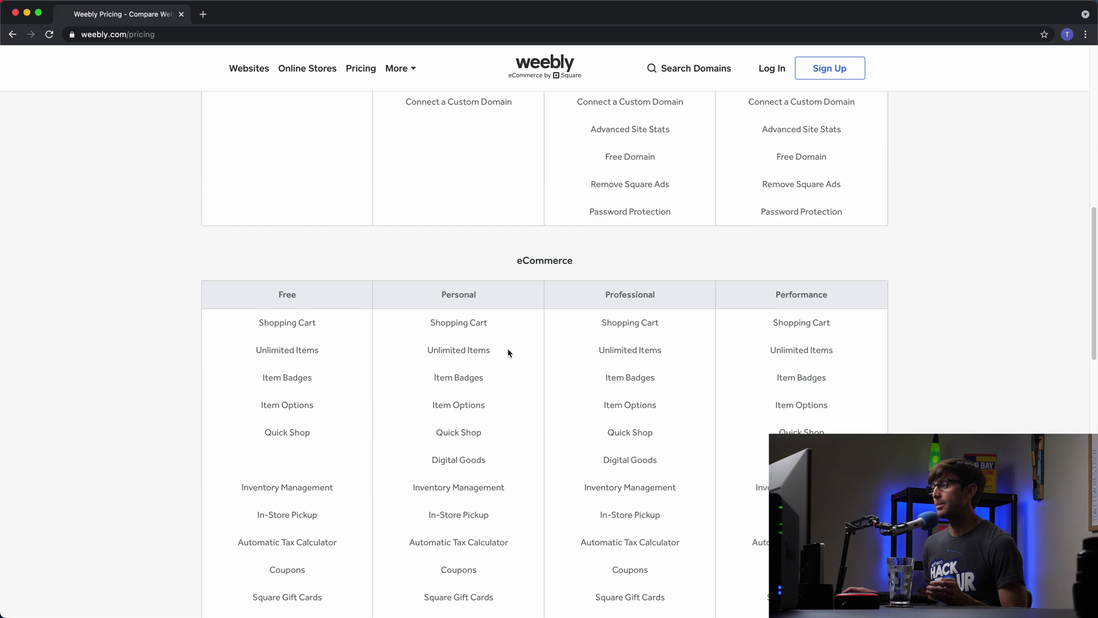
{"action": "scroll", "coordinate": [508, 354], "scroll_direction": "down", "scroll_amount": 2}
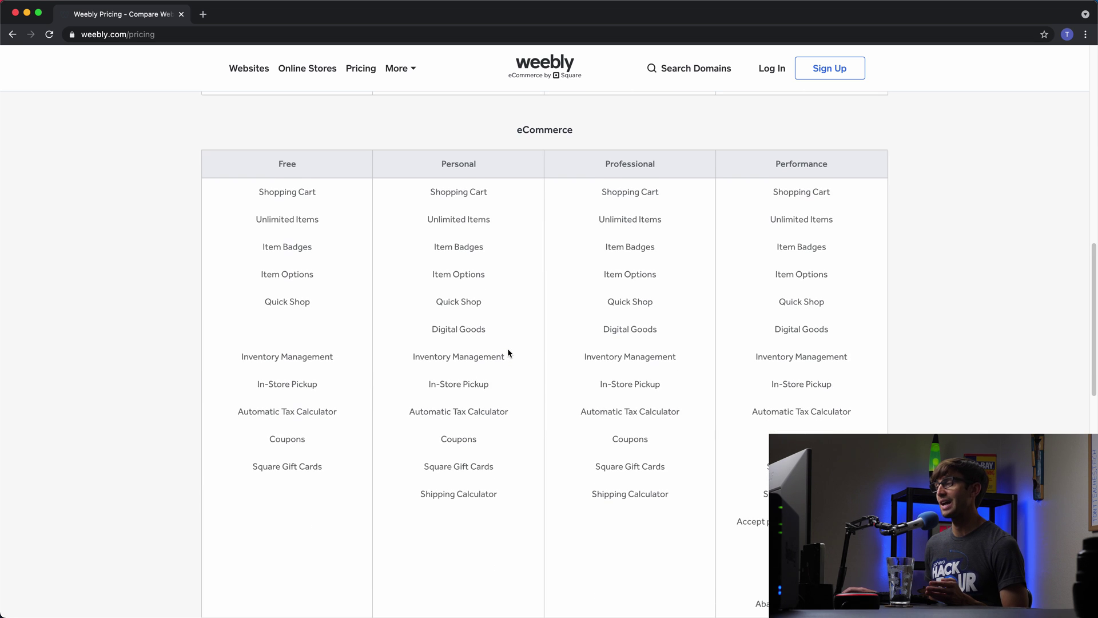
{"action": "scroll", "coordinate": [508, 352], "scroll_direction": "down", "scroll_amount": 10}
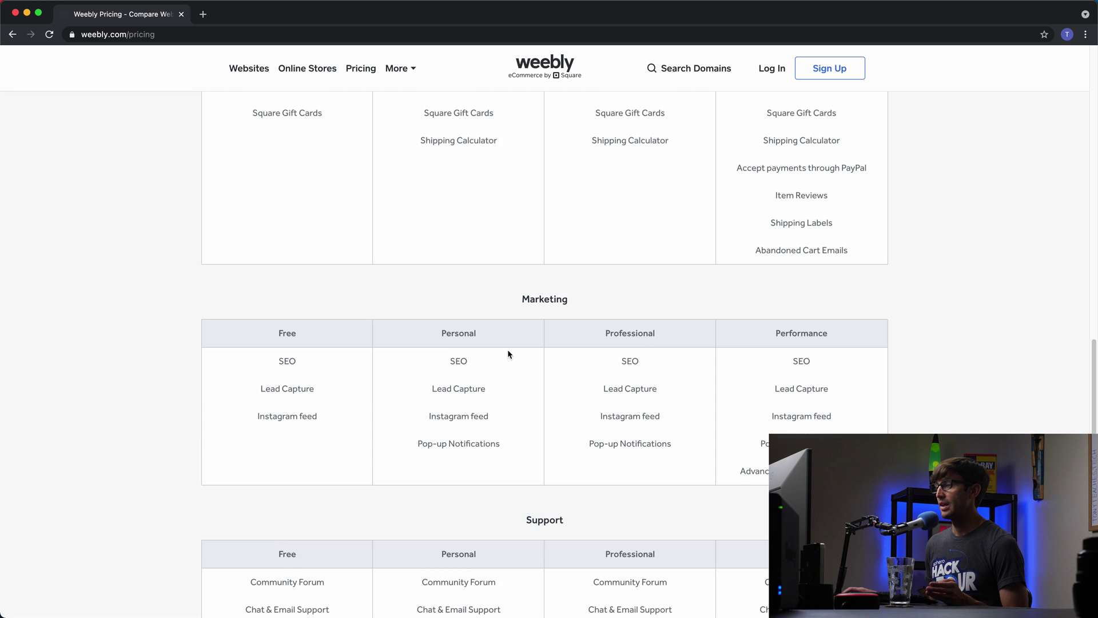
{"action": "scroll", "coordinate": [509, 352], "scroll_direction": "up", "scroll_amount": 20}
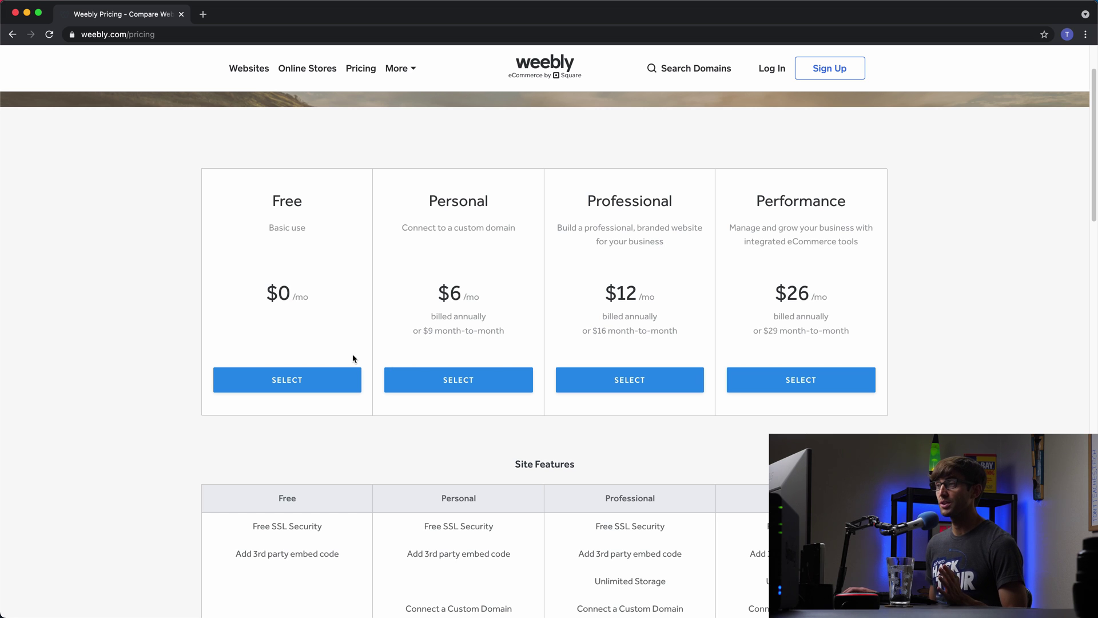
- Select the Free $0/mo plan to proceed to site-type onboarding
{"action": "left_click", "coordinate": [266, 378]}
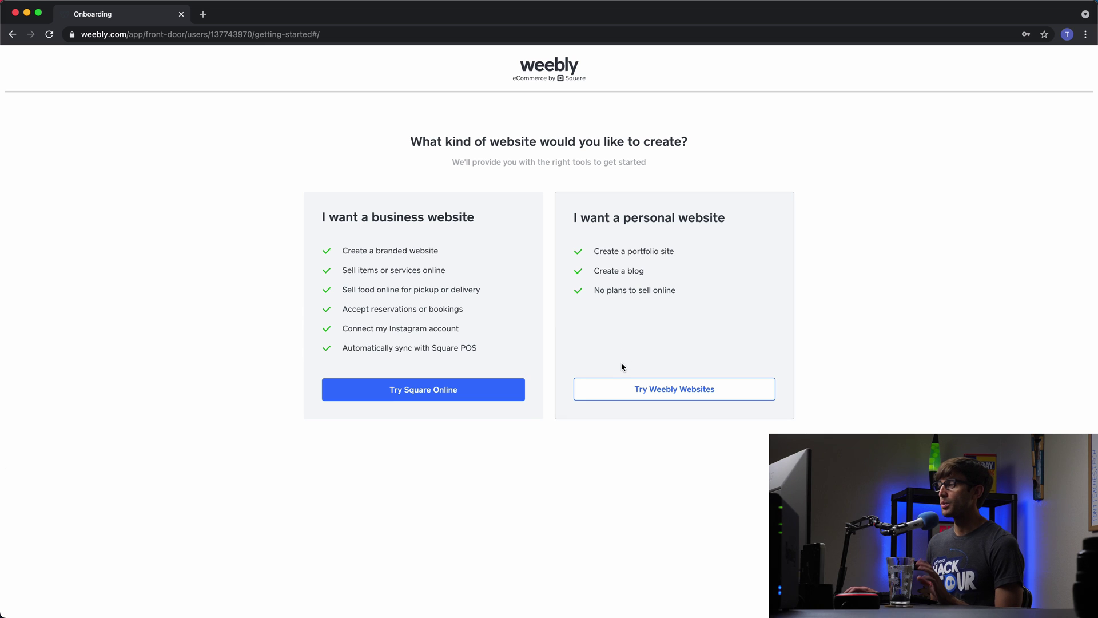
- Choose Weebly Websites to build a personal site
{"action": "left_click", "coordinate": [639, 395]}
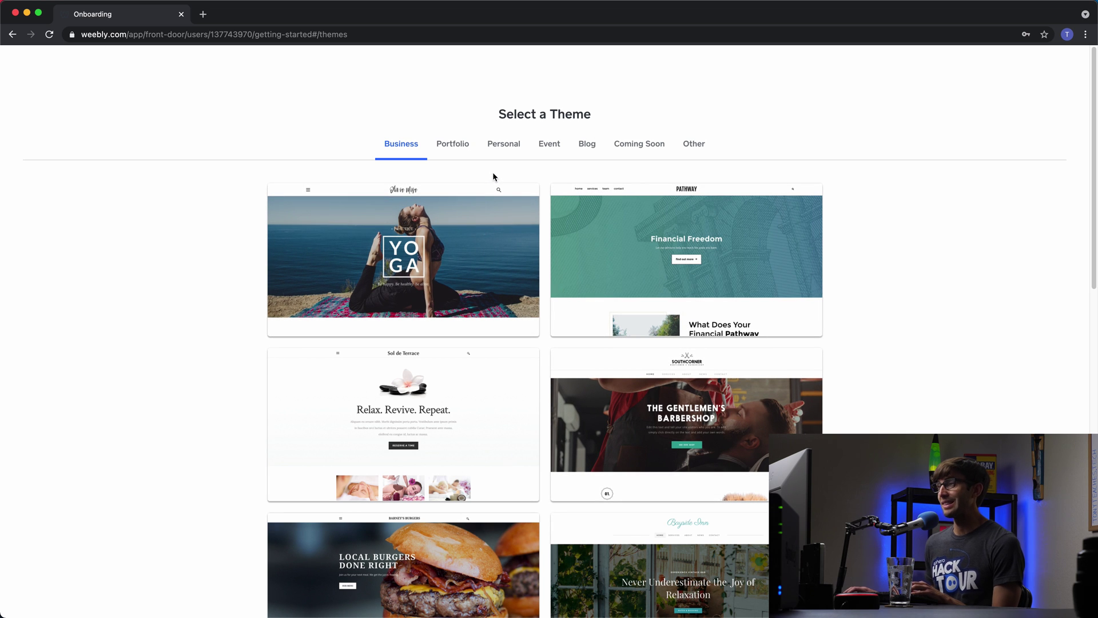
{"action": "scroll", "coordinate": [465, 311], "scroll_direction": "down", "scroll_amount": 10}
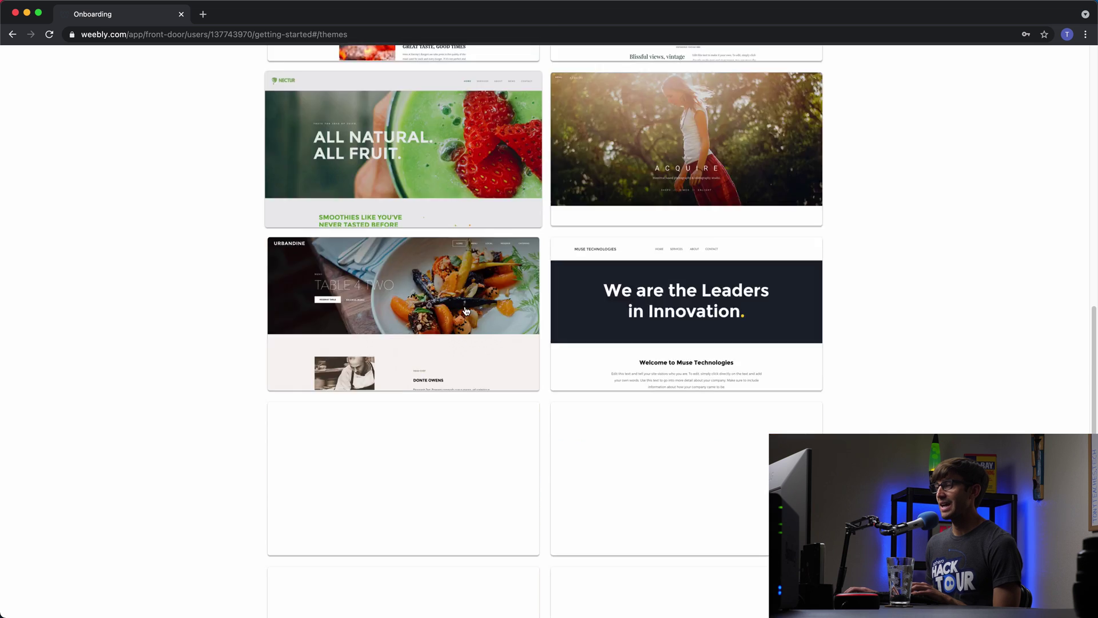
{"action": "scroll", "coordinate": [466, 311], "scroll_direction": "down", "scroll_amount": 3}
{"action": "scroll", "coordinate": [441, 156], "scroll_direction": "up", "scroll_amount": 15}
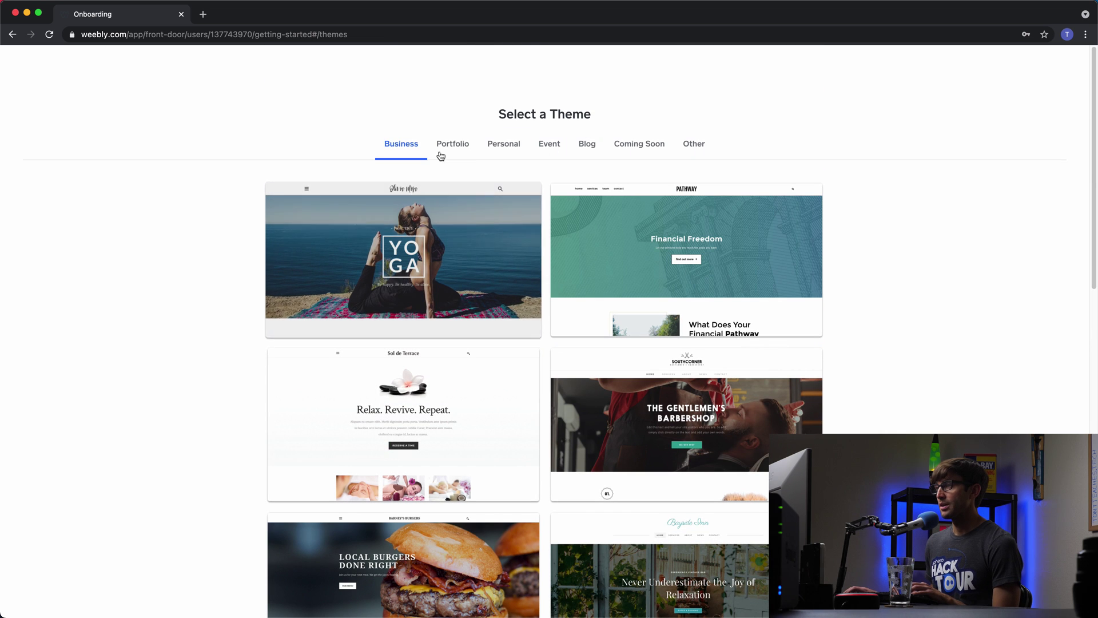
- Browse the Portfolio, Personal, Event and finally Blog theme categories
{"action": "left_click", "coordinate": [451, 150]}
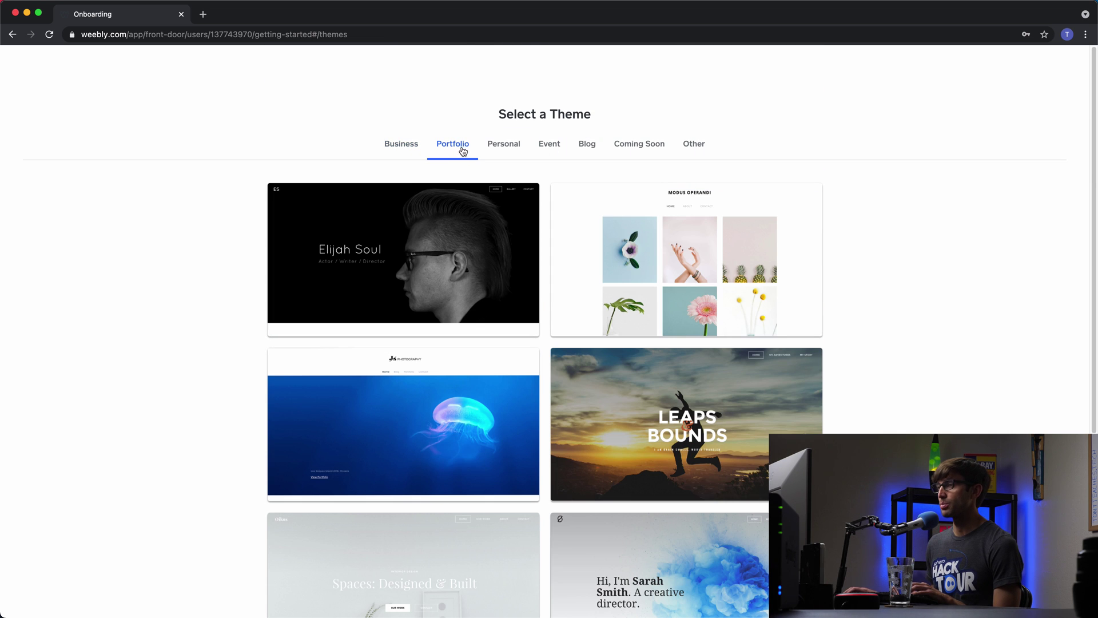
{"action": "left_click", "coordinate": [503, 153]}
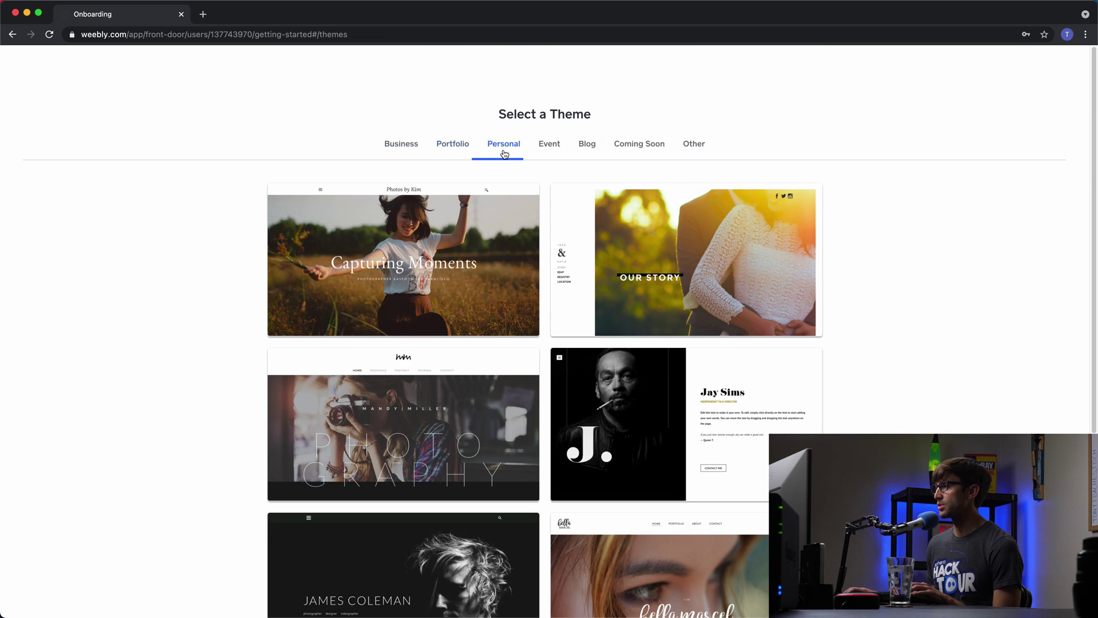
{"action": "left_click", "coordinate": [550, 147]}
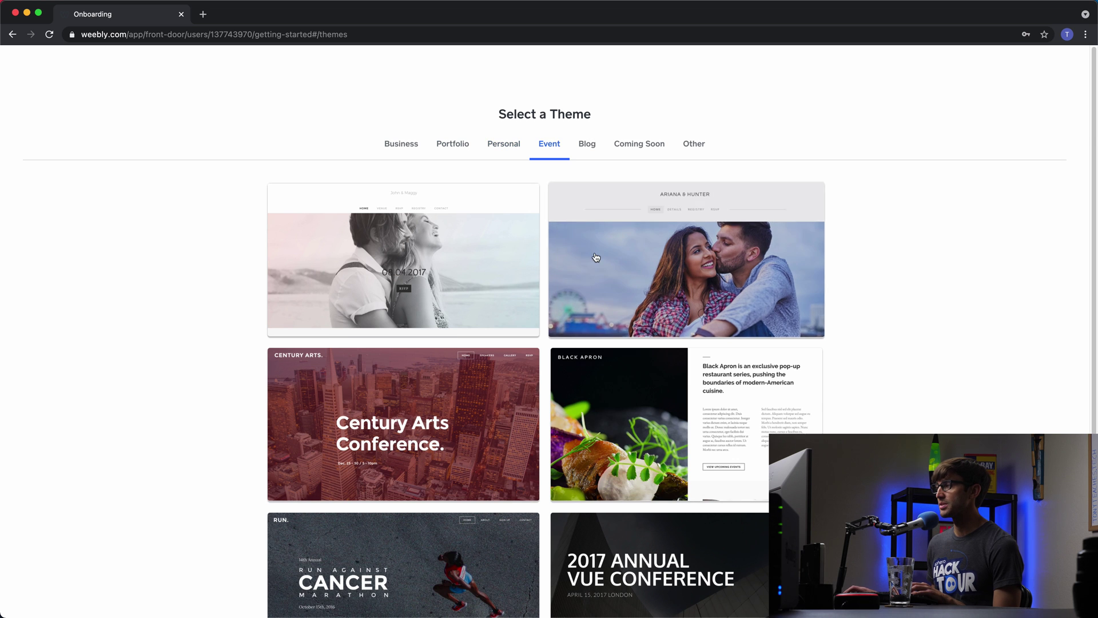
{"action": "scroll", "coordinate": [599, 227], "scroll_direction": "down", "scroll_amount": 2}
{"action": "scroll", "coordinate": [598, 228], "scroll_direction": "up", "scroll_amount": 2}
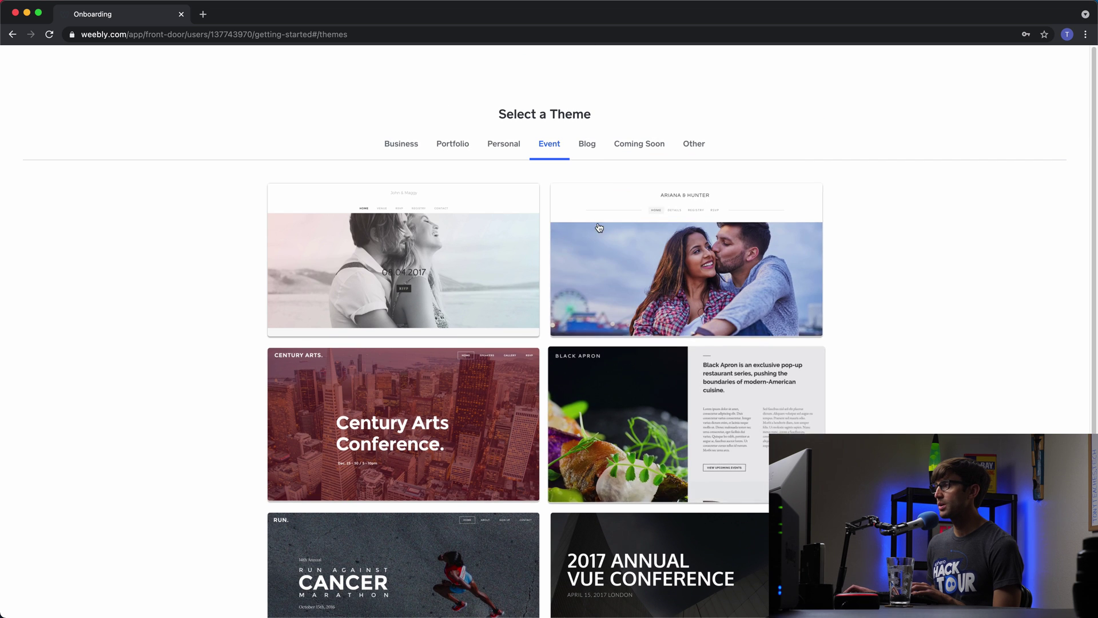
{"action": "left_click", "coordinate": [591, 149]}
{"action": "scroll", "coordinate": [612, 250], "scroll_direction": "down", "scroll_amount": 1}
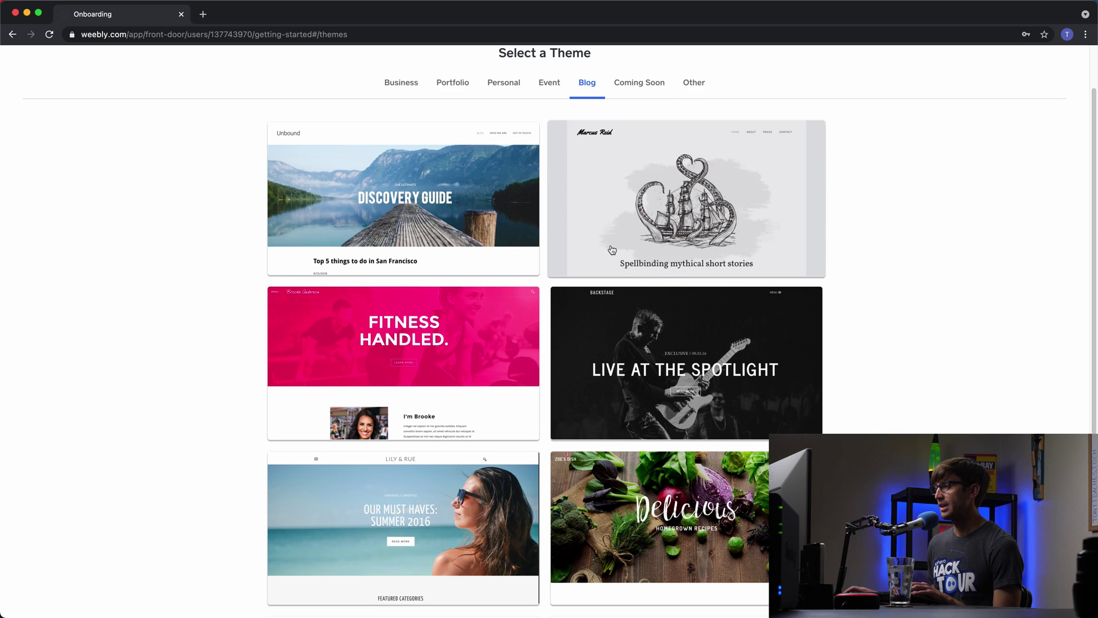
{"action": "scroll", "coordinate": [612, 250], "scroll_direction": "down", "scroll_amount": 3}
{"action": "scroll", "coordinate": [386, 343], "scroll_direction": "up", "scroll_amount": 4}
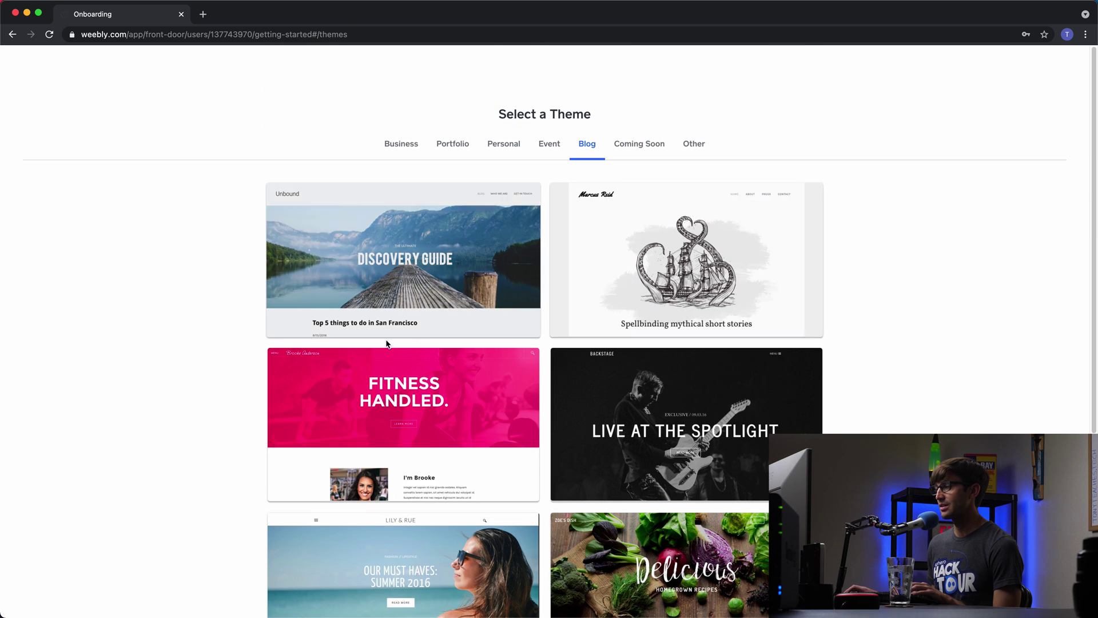
{"action": "scroll", "coordinate": [307, 405], "scroll_direction": "down", "scroll_amount": 2}
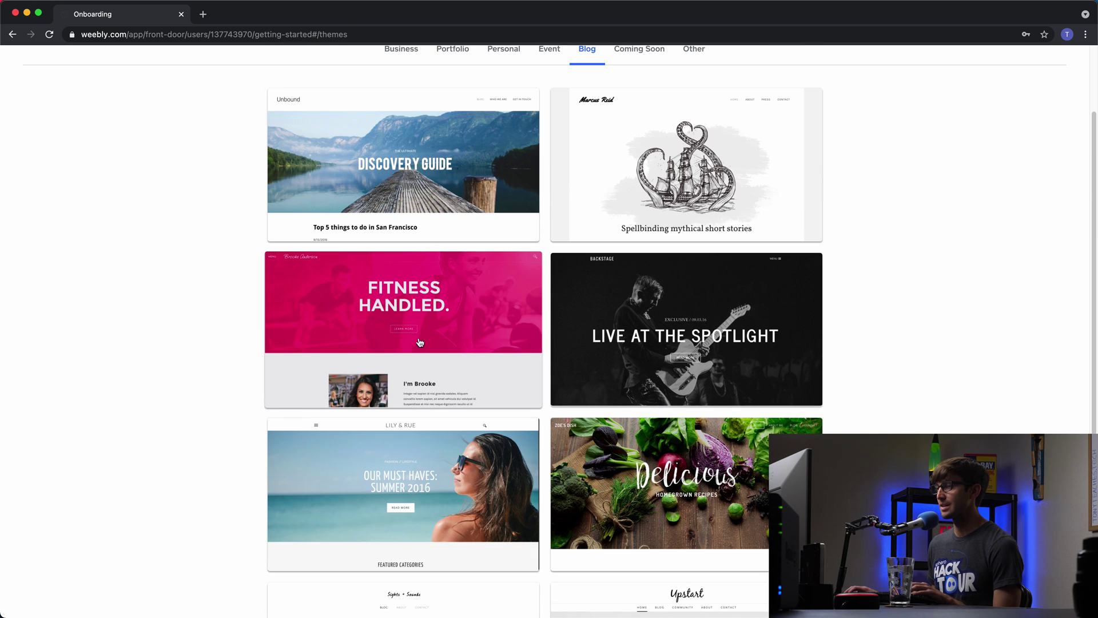
- Preview the Fitness Handled blog theme and start editing a site with it
{"action": "left_click", "coordinate": [398, 313]}
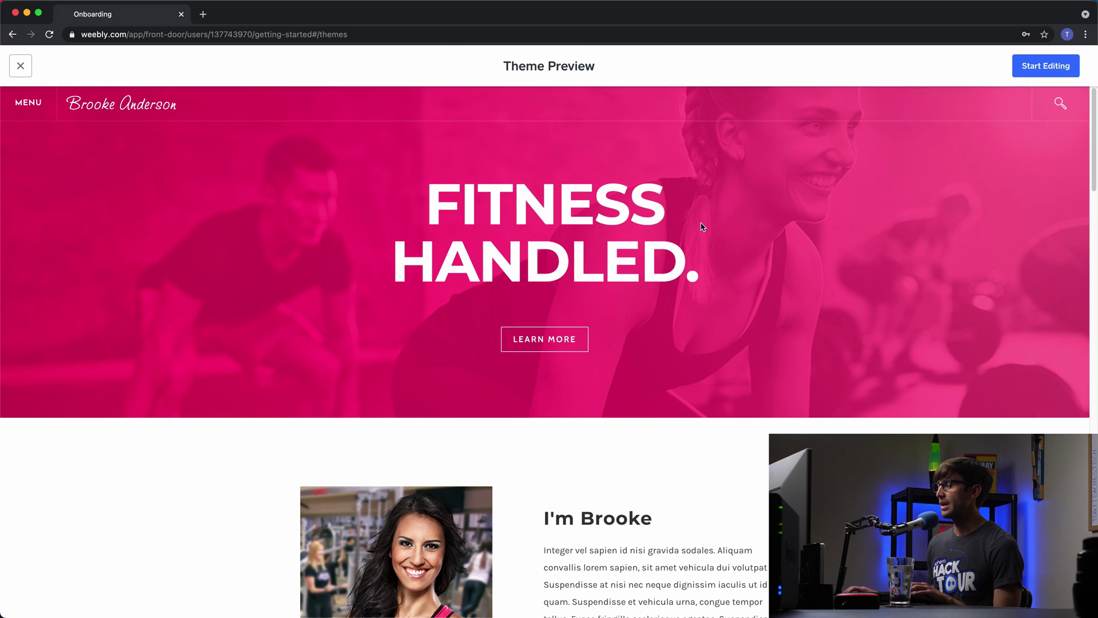
{"action": "scroll", "coordinate": [708, 283], "scroll_direction": "down", "scroll_amount": 2}
{"action": "scroll", "coordinate": [708, 283], "scroll_direction": "up", "scroll_amount": 2}
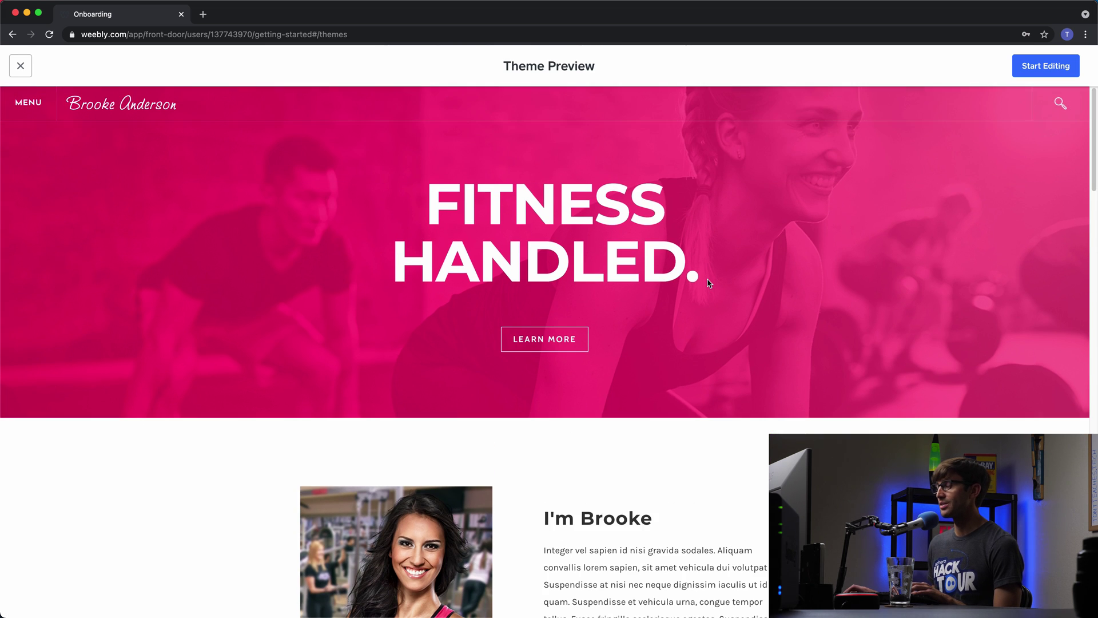
{"action": "scroll", "coordinate": [703, 293], "scroll_direction": "down", "scroll_amount": 15}
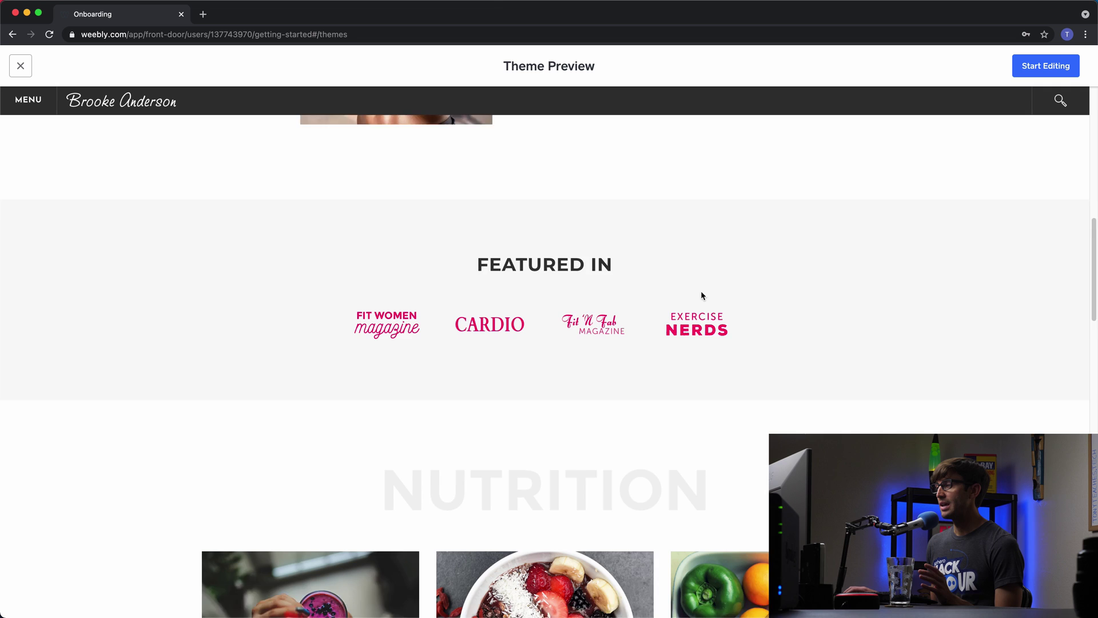
{"action": "scroll", "coordinate": [708, 289], "scroll_direction": "down", "scroll_amount": 7}
{"action": "scroll", "coordinate": [710, 287], "scroll_direction": "up", "scroll_amount": 15}
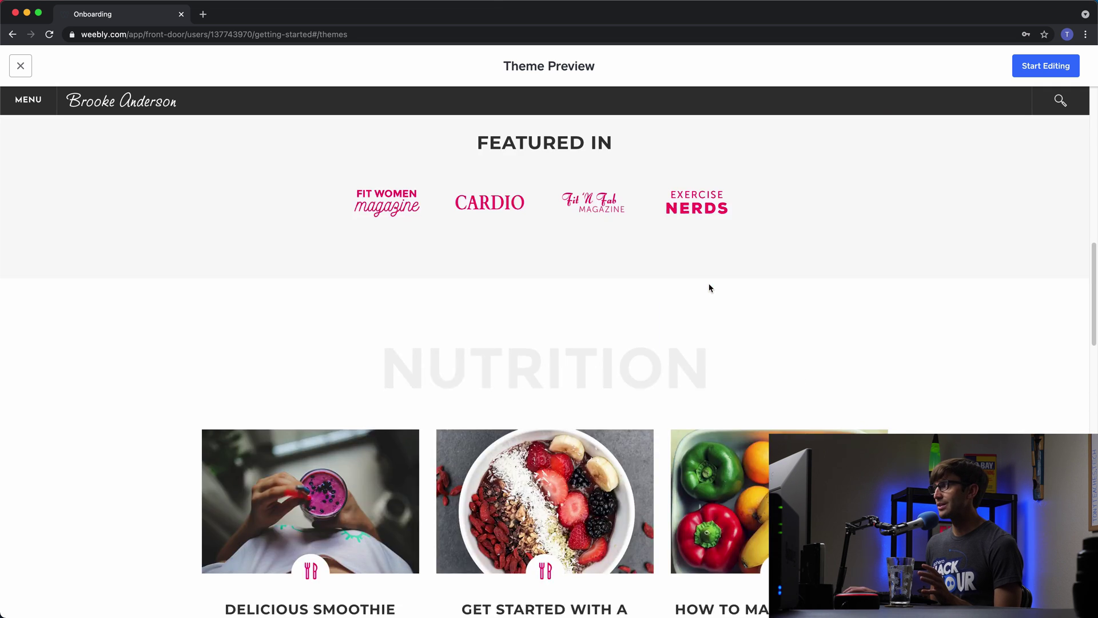
{"action": "scroll", "coordinate": [710, 288], "scroll_direction": "up", "scroll_amount": 4}
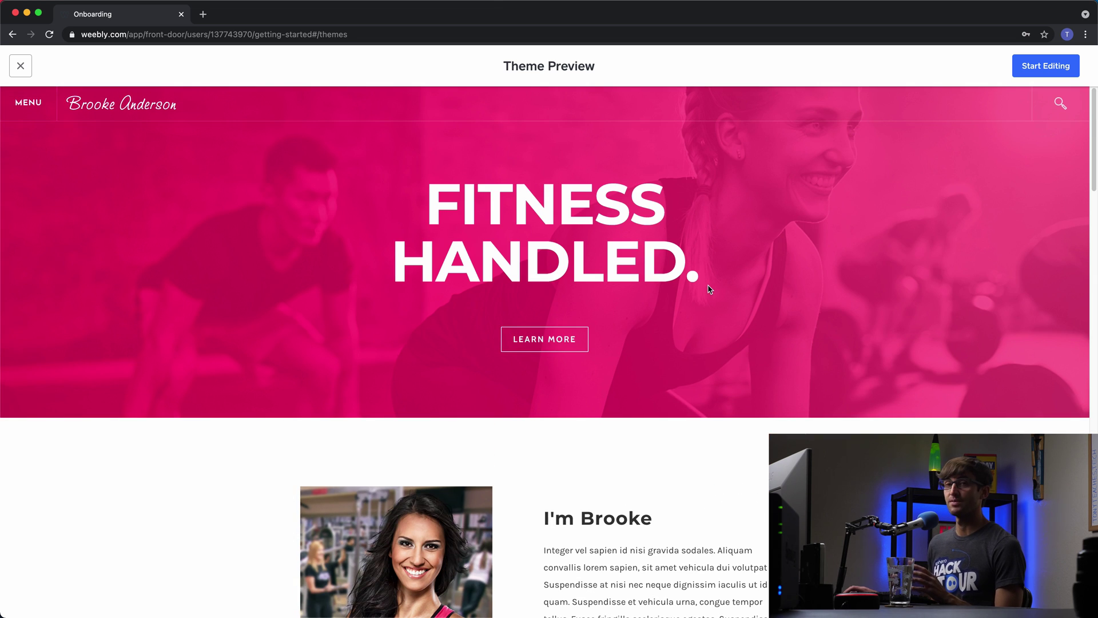
{"action": "scroll", "coordinate": [709, 283], "scroll_direction": "down", "scroll_amount": 12}
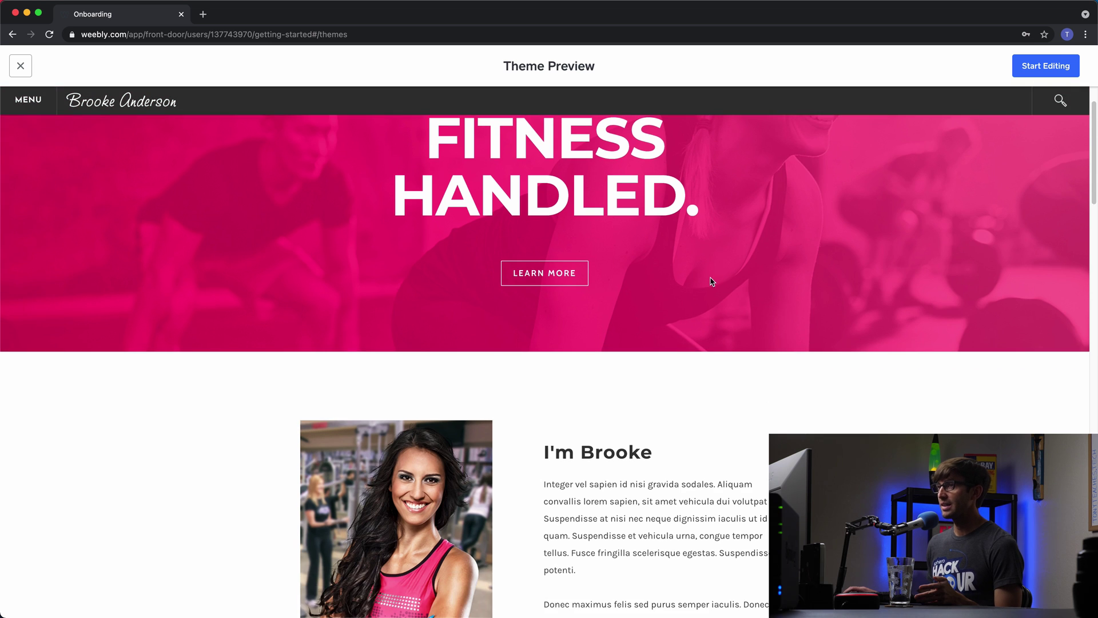
{"action": "scroll", "coordinate": [711, 280], "scroll_direction": "down", "scroll_amount": 15}
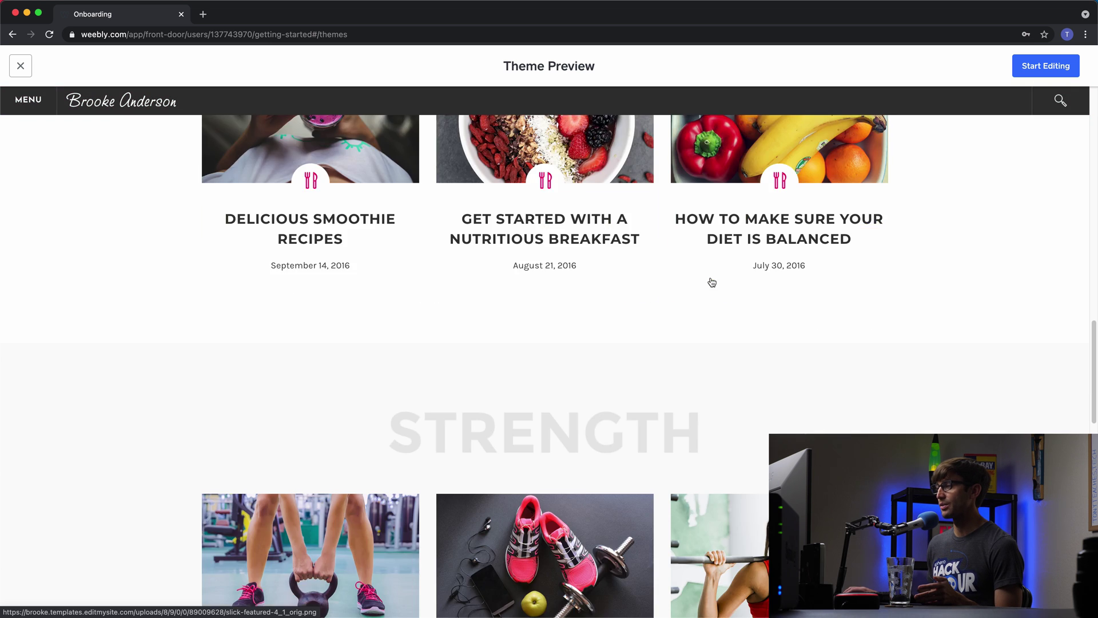
{"action": "scroll", "coordinate": [715, 281], "scroll_direction": "up", "scroll_amount": 20}
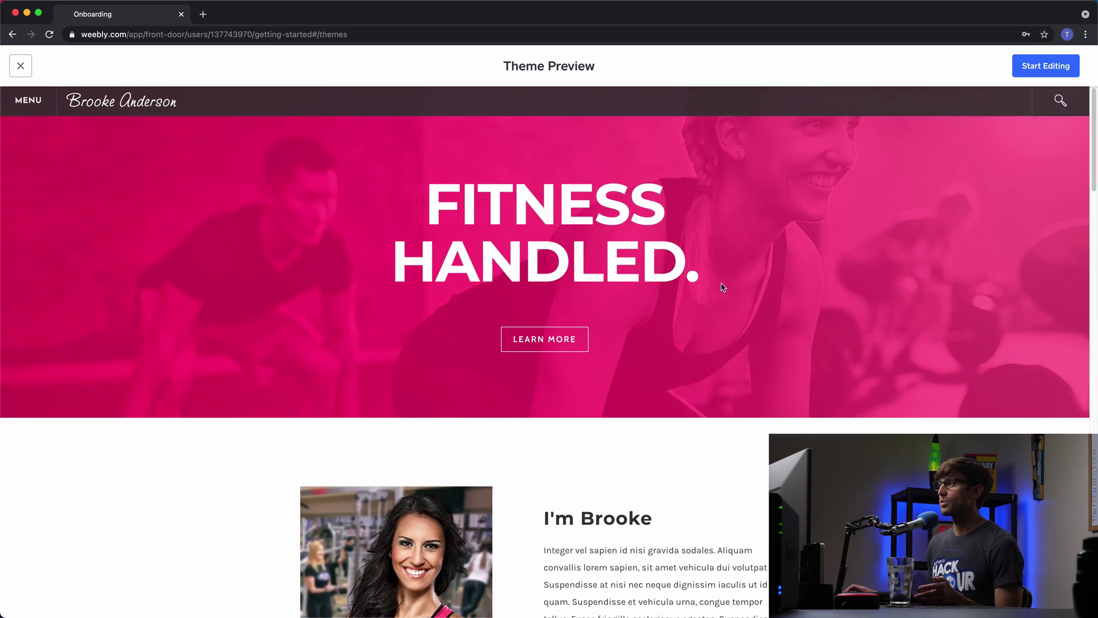
{"action": "left_click", "coordinate": [1059, 70]}
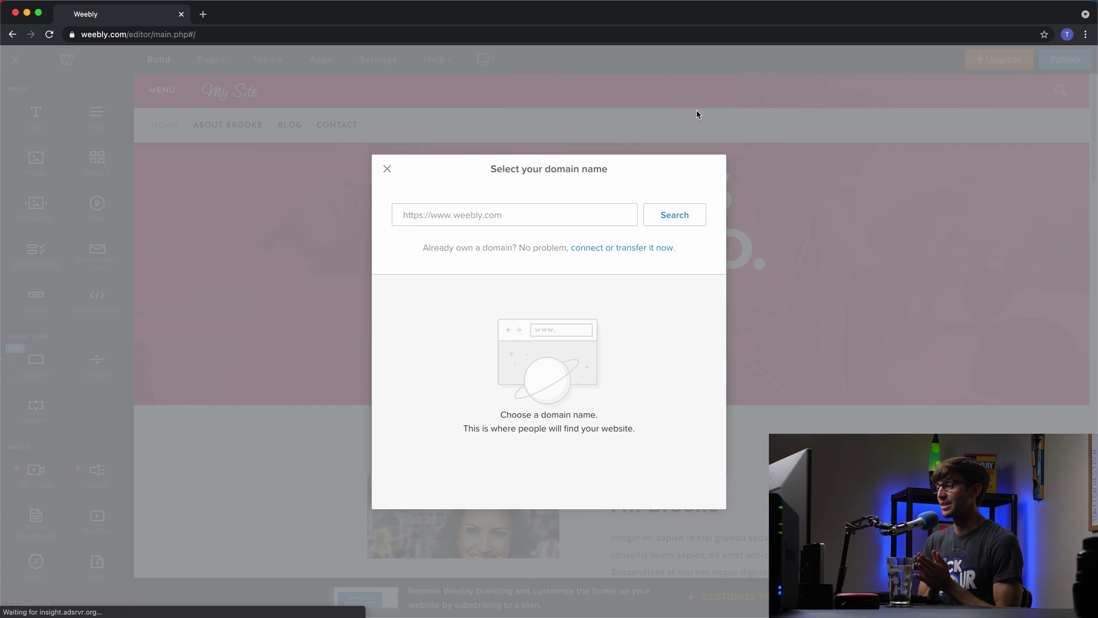
- Search a site name and claim the free weebly.com subdomain, finishing setup
{"action": "left_click", "coordinate": [556, 215]}
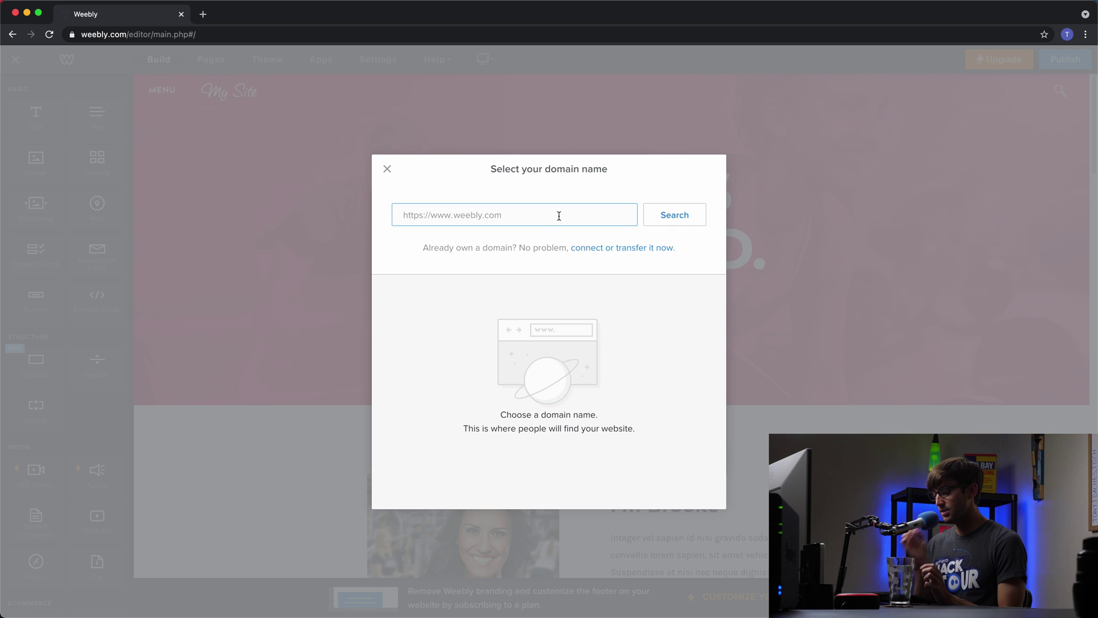
{"action": "type", "text": "tonyflo"}
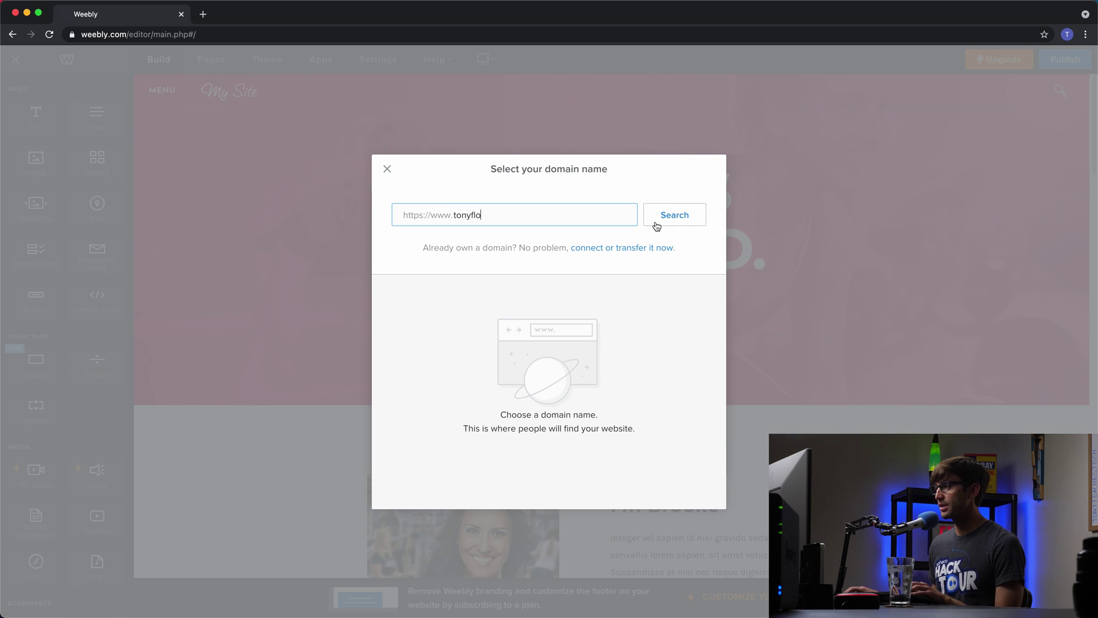
{"action": "left_click", "coordinate": [657, 226]}
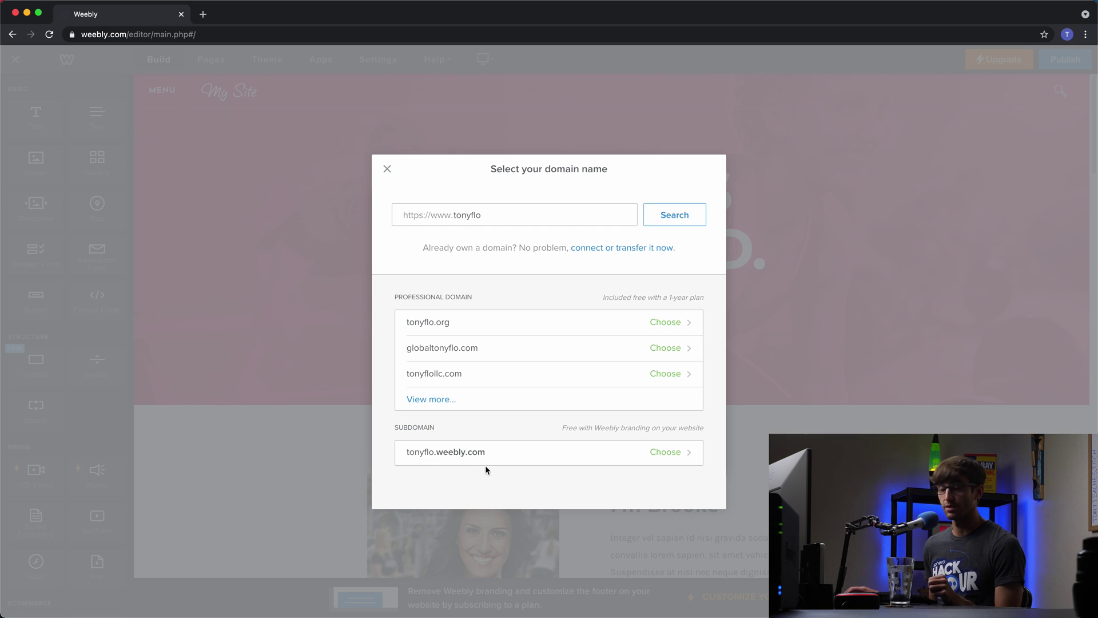
{"action": "left_click", "coordinate": [685, 454]}
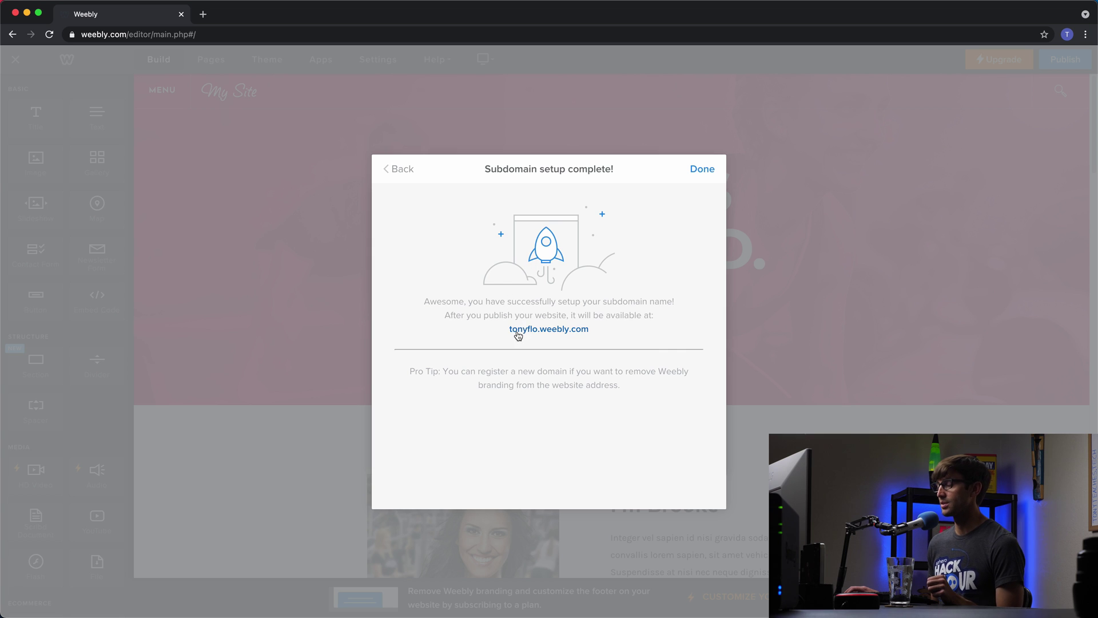
{"action": "left_click", "coordinate": [703, 169]}
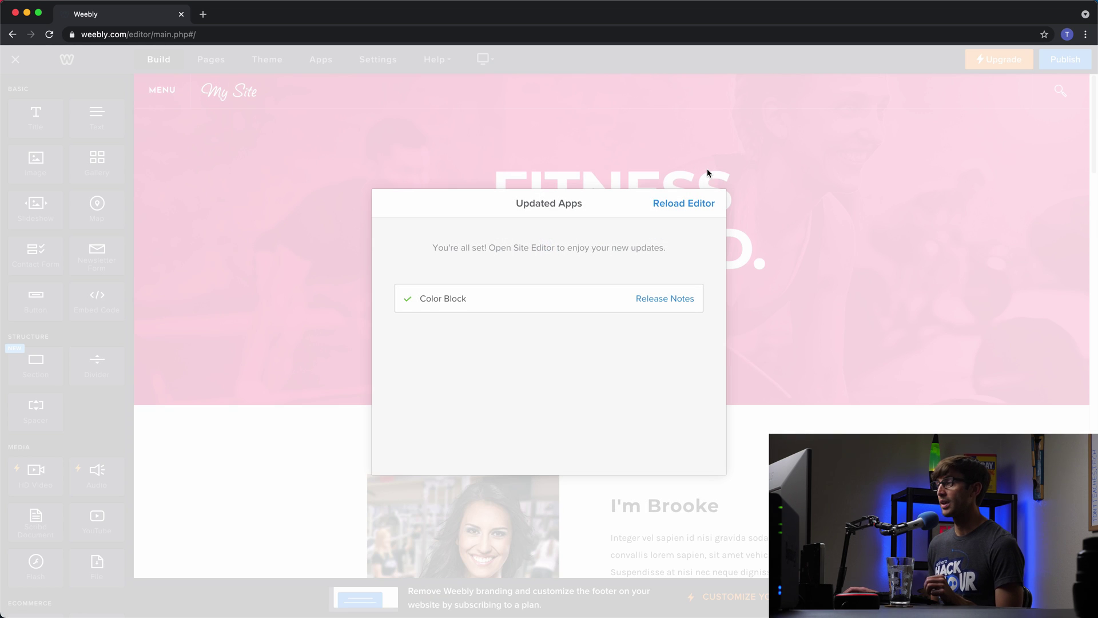
- Reload the editor to apply the Color Block app update
{"action": "left_click", "coordinate": [699, 205]}
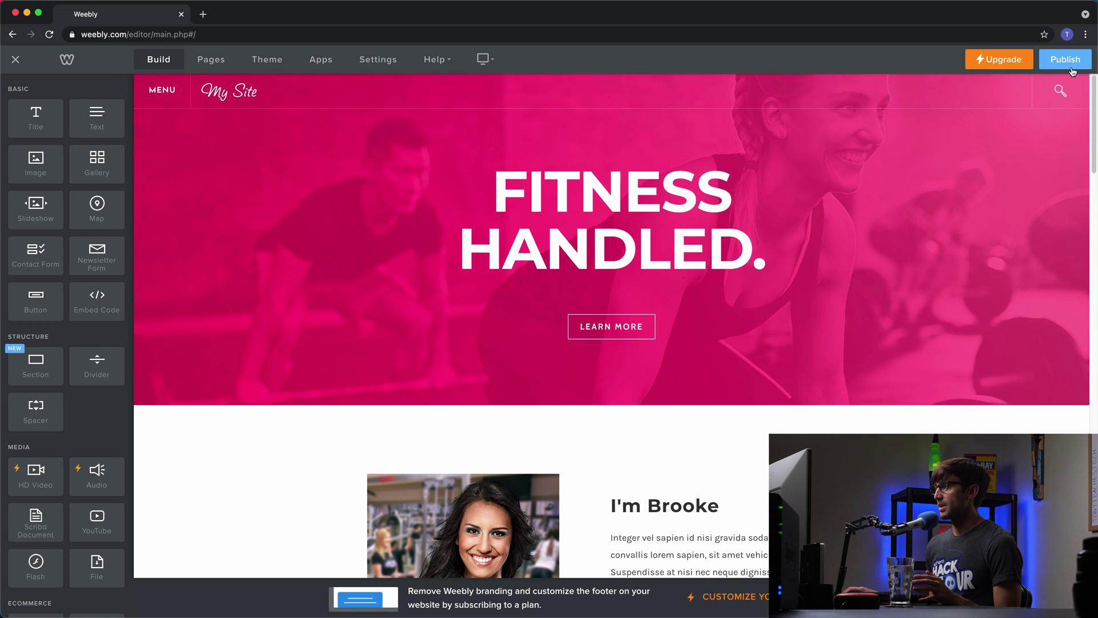
{"action": "left_click", "coordinate": [1060, 91]}
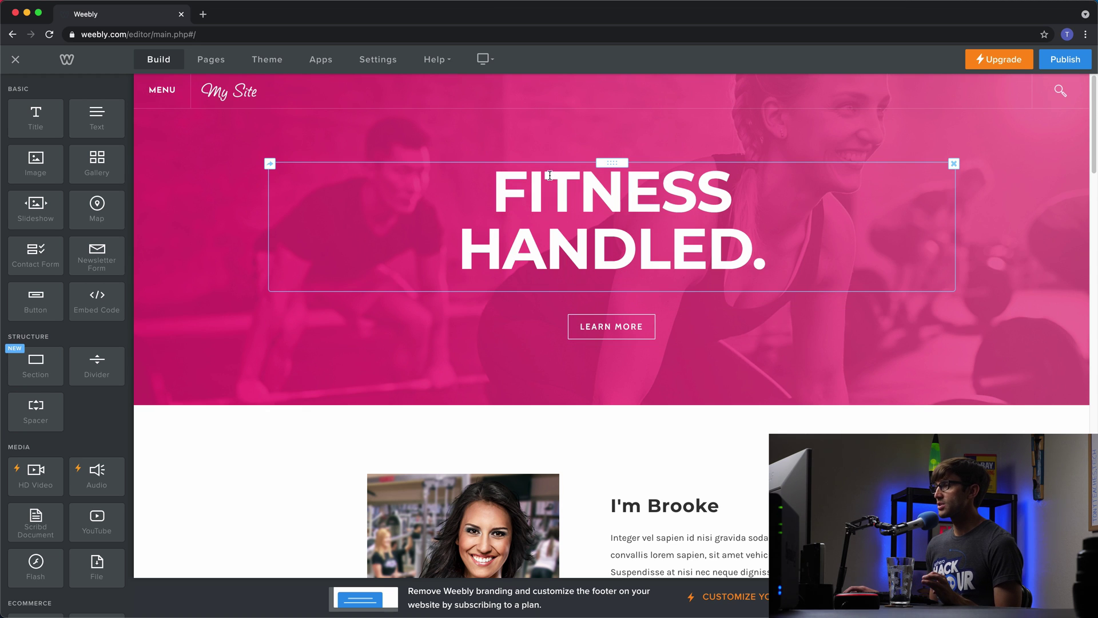
- Replace the 'FITNESS HANDLED.' hero headline with 'LIKE. COMMENT. SUBSCRIBE.'
{"action": "left_click", "coordinate": [555, 195]}
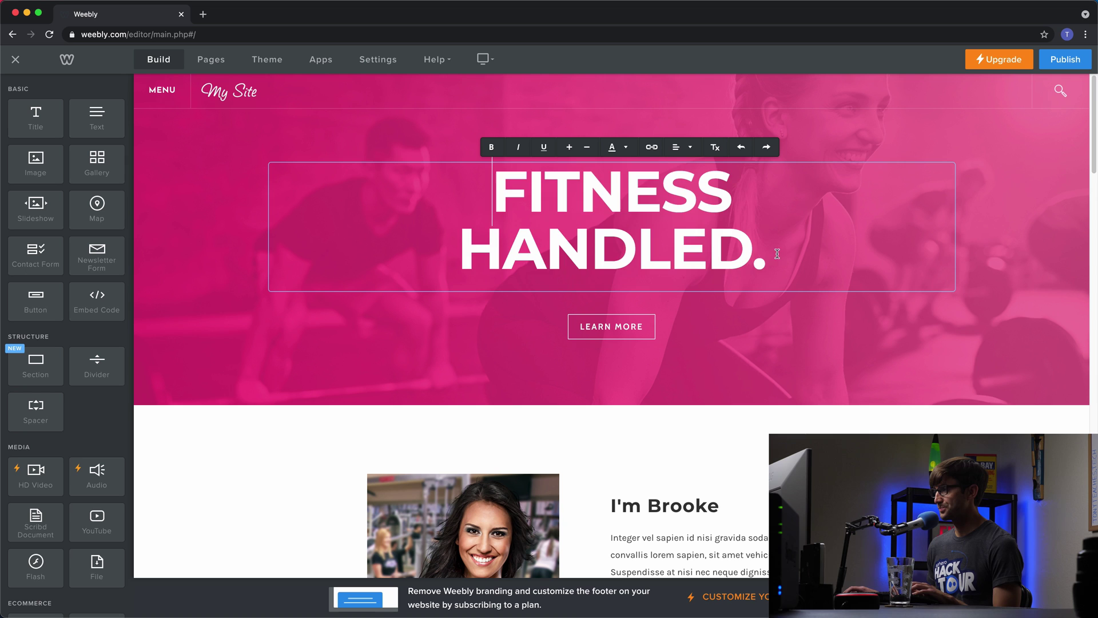
{"action": "left_click_drag", "start_coordinate": [773, 251], "coordinate": [490, 202]}
{"action": "type", "text": "L"}
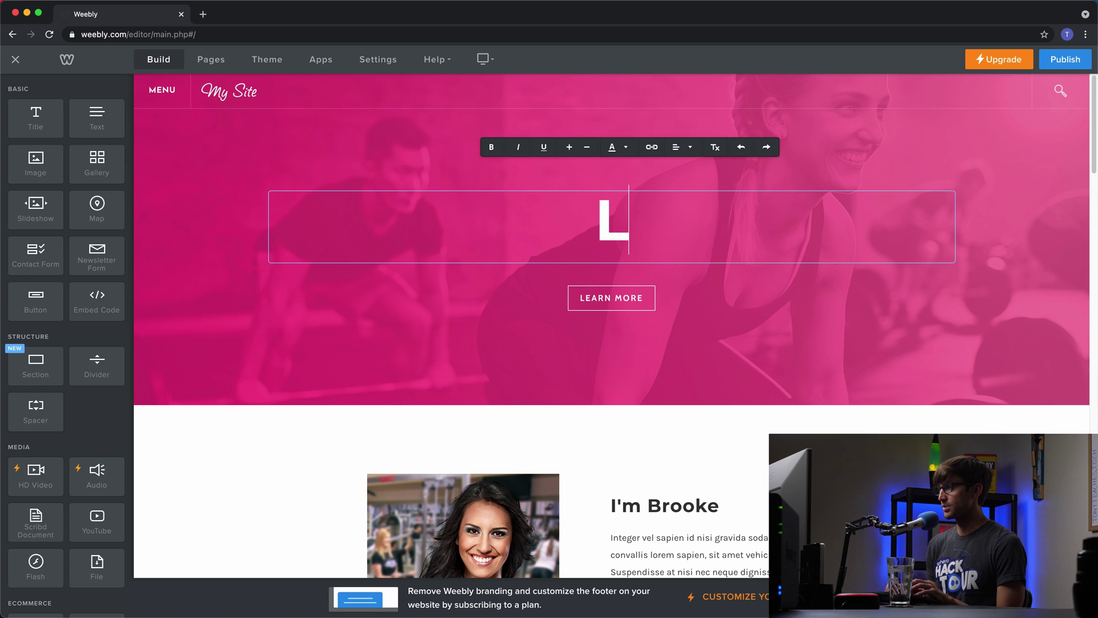
{"action": "type", "text": "IKE"}
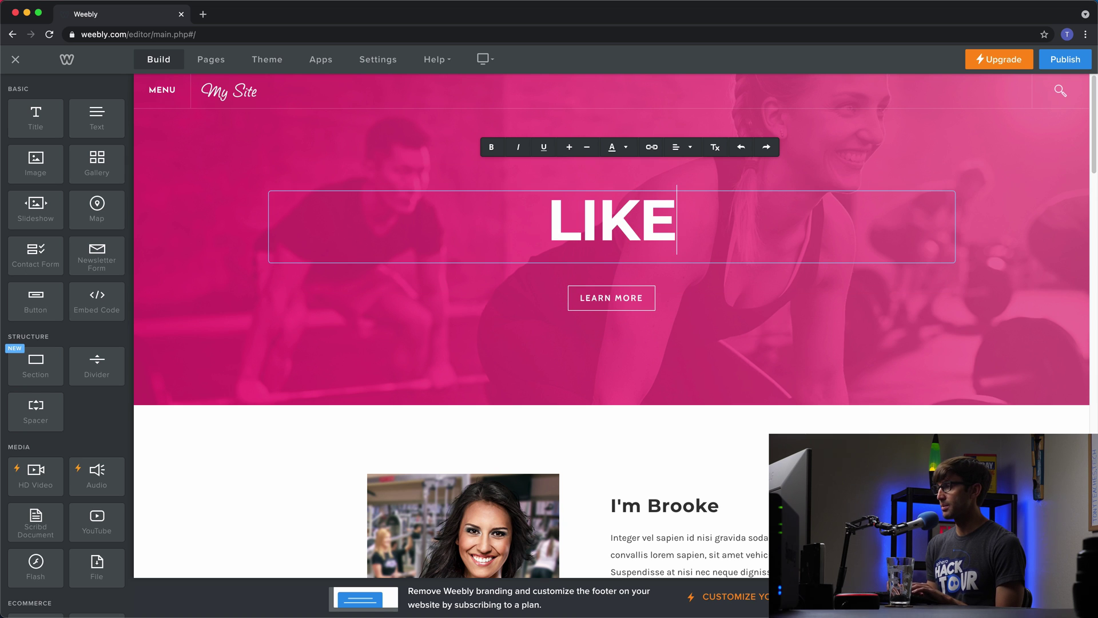
{"action": "type", "text": ". CO"}
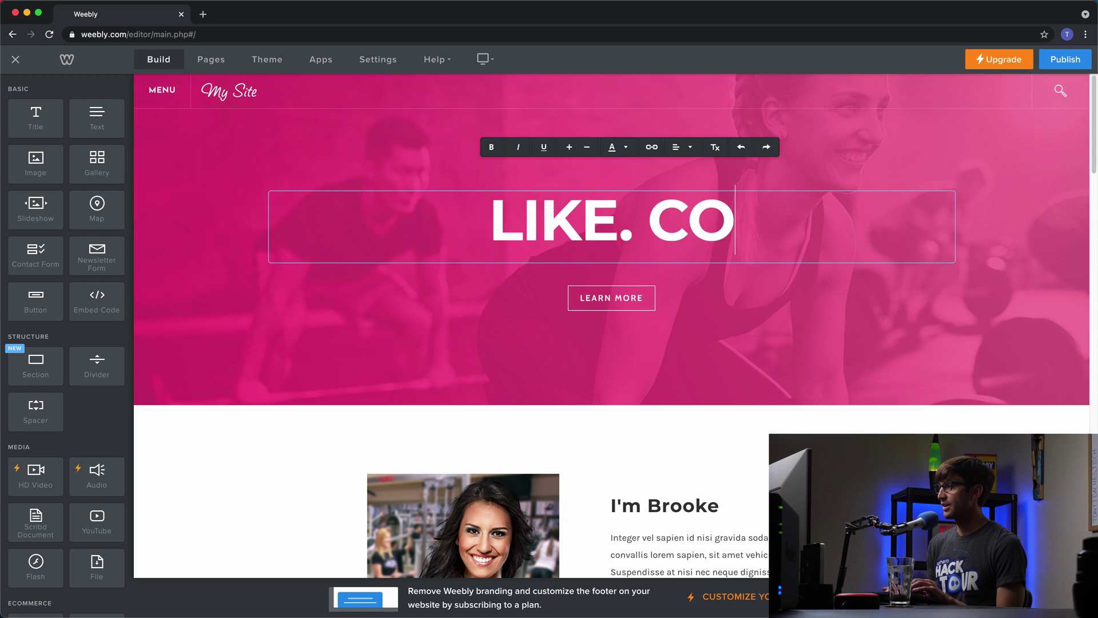
{"action": "type", "text": "MMENT. SUB"}
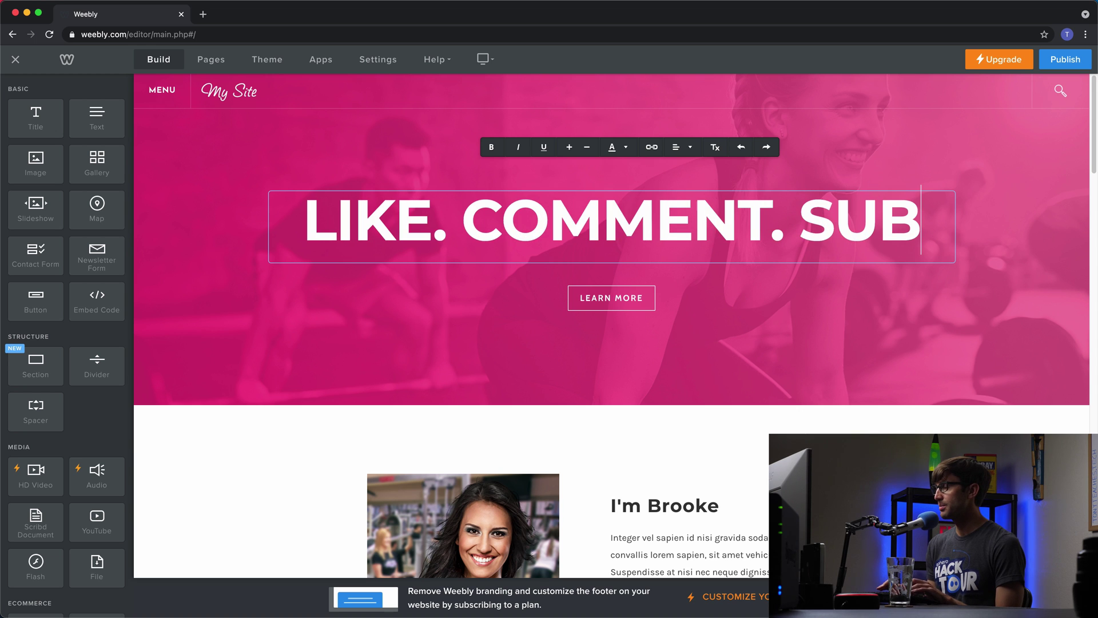
{"action": "type", "text": "SCRIBE."}
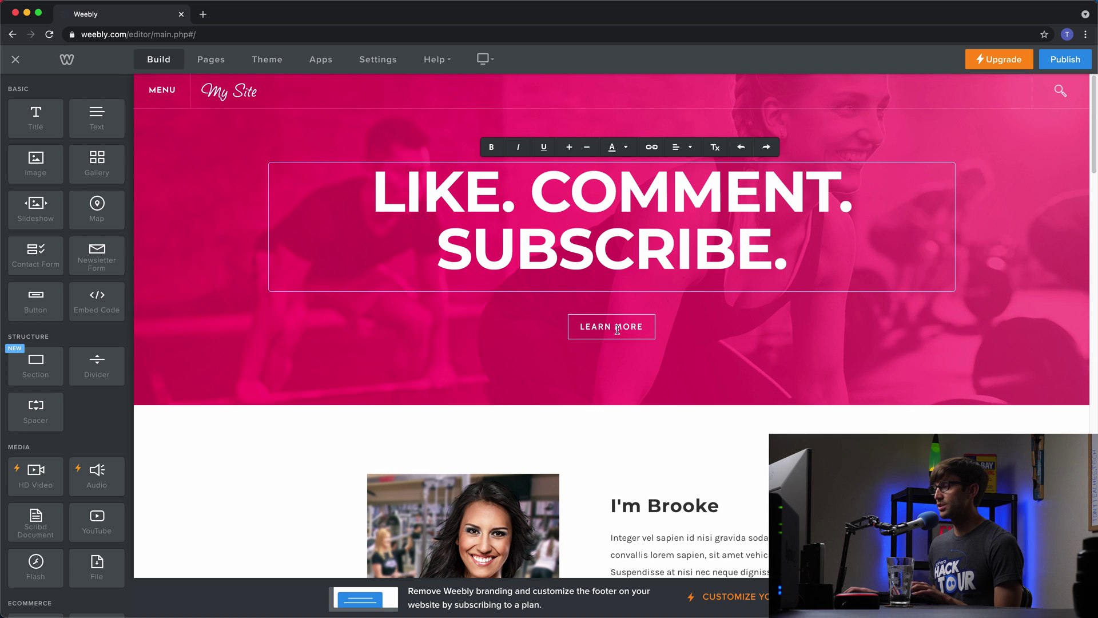
- Change the hero button text from 'LEARN MORE' to 'START HERE'
{"action": "left_click", "coordinate": [617, 330]}
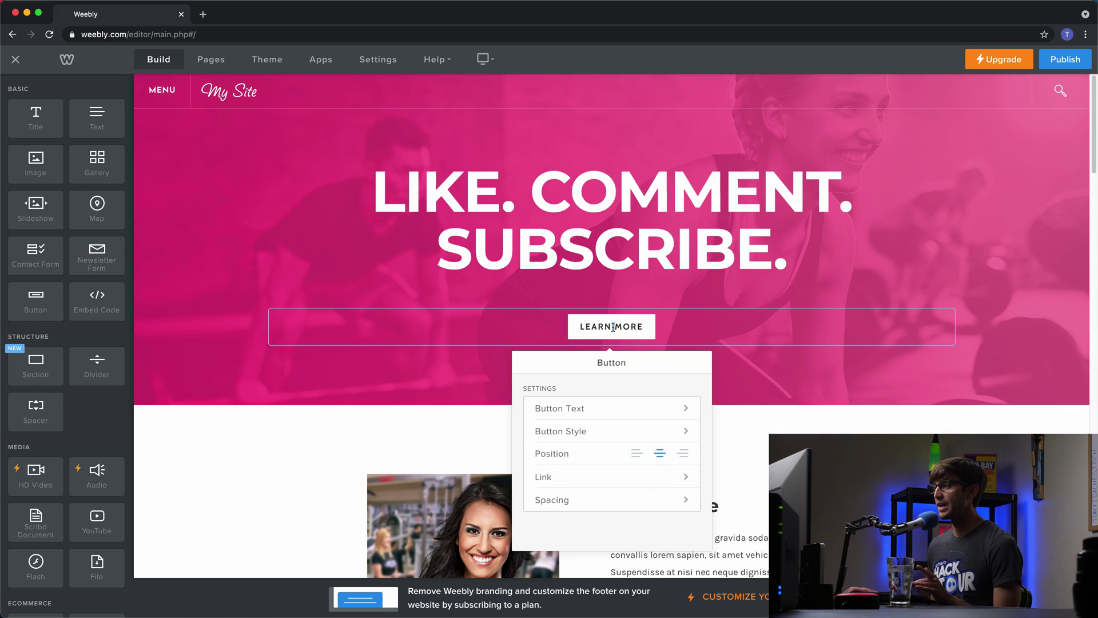
{"action": "double_click", "coordinate": [633, 326]}
{"action": "double_click", "coordinate": [595, 327]}
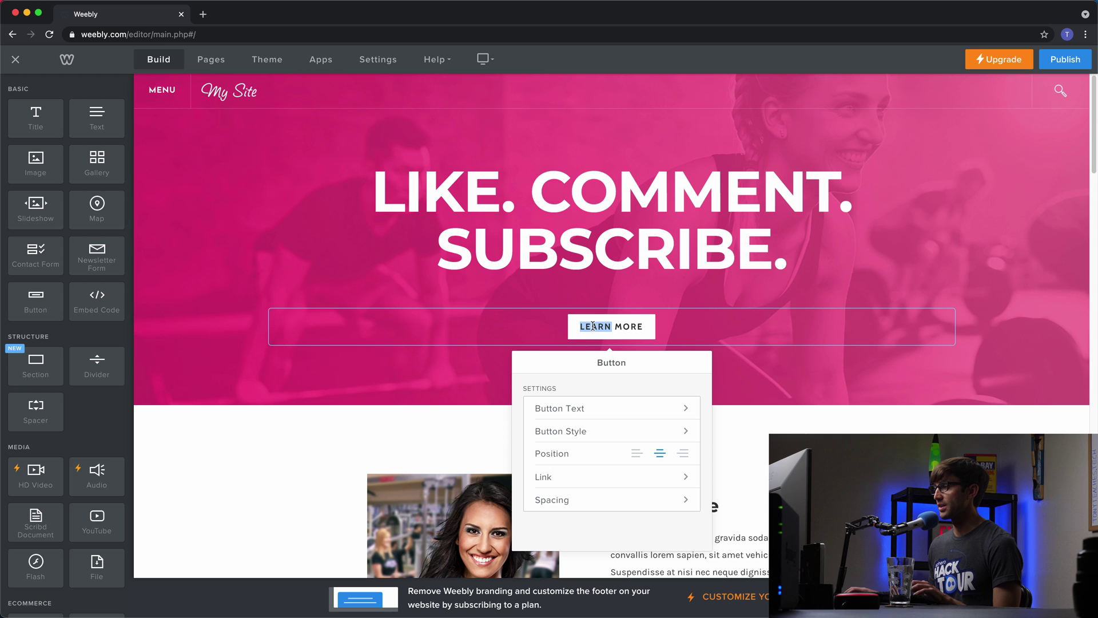
{"action": "type", "text": "START"}
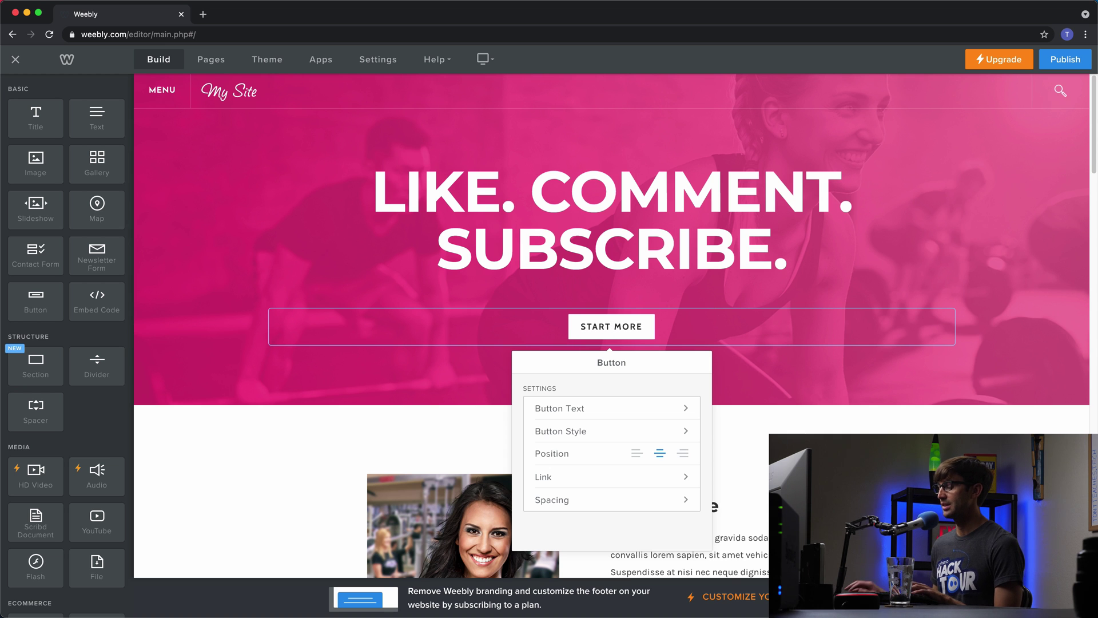
{"action": "key", "text": "Delete"}
{"action": "key", "text": "Delete"}
{"action": "key", "text": "Delete"}
{"action": "key", "text": "Delete"}
{"action": "type", "text": "HERE"}
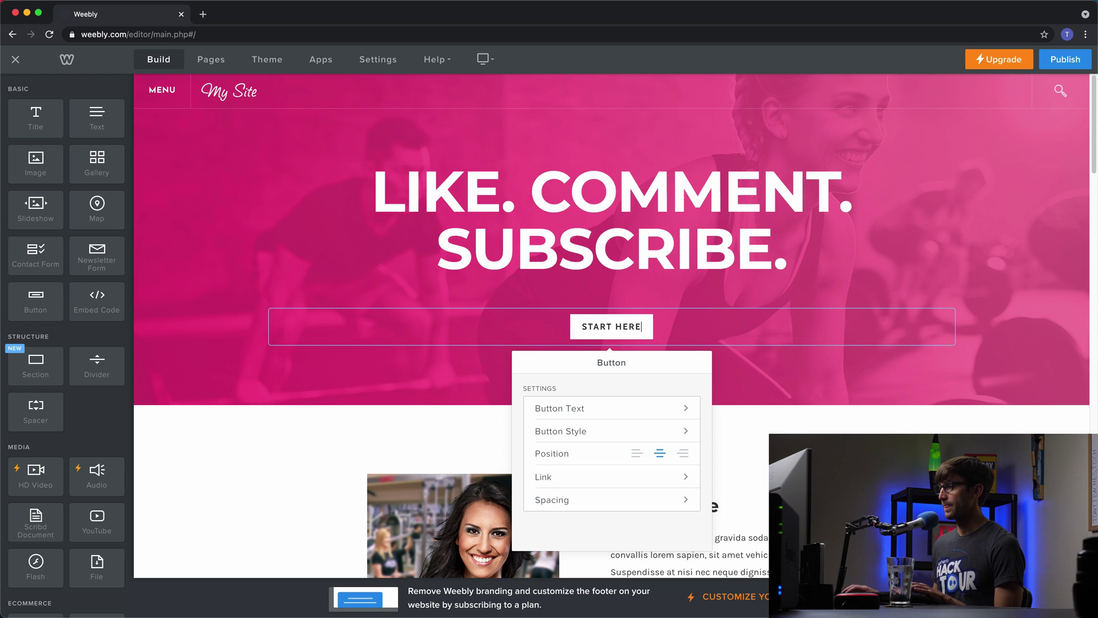
{"action": "left_click", "coordinate": [907, 407]}
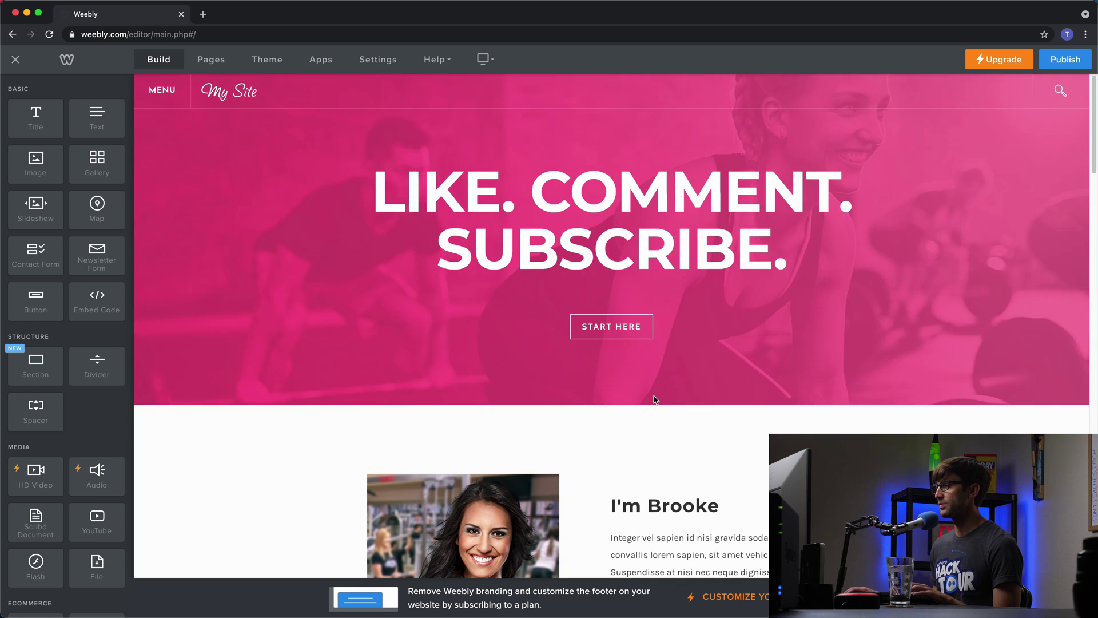
- Replace the header background with a mountain-lake stock photo found by searching 'outdoors'
{"action": "mouse_move", "coordinate": [656, 398]}
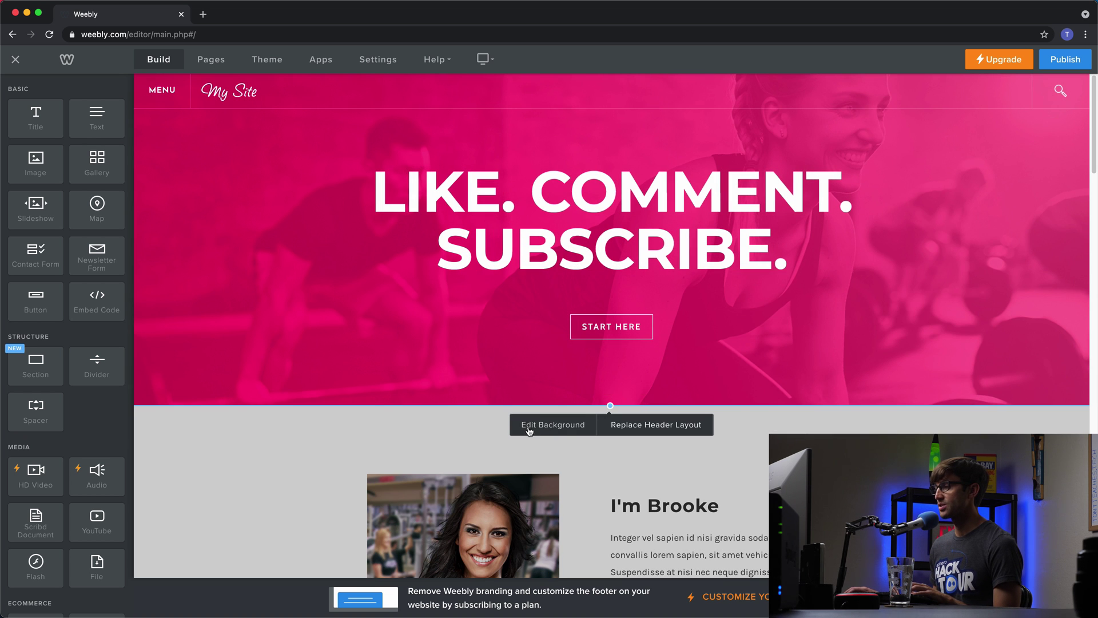
{"action": "left_click", "coordinate": [575, 428]}
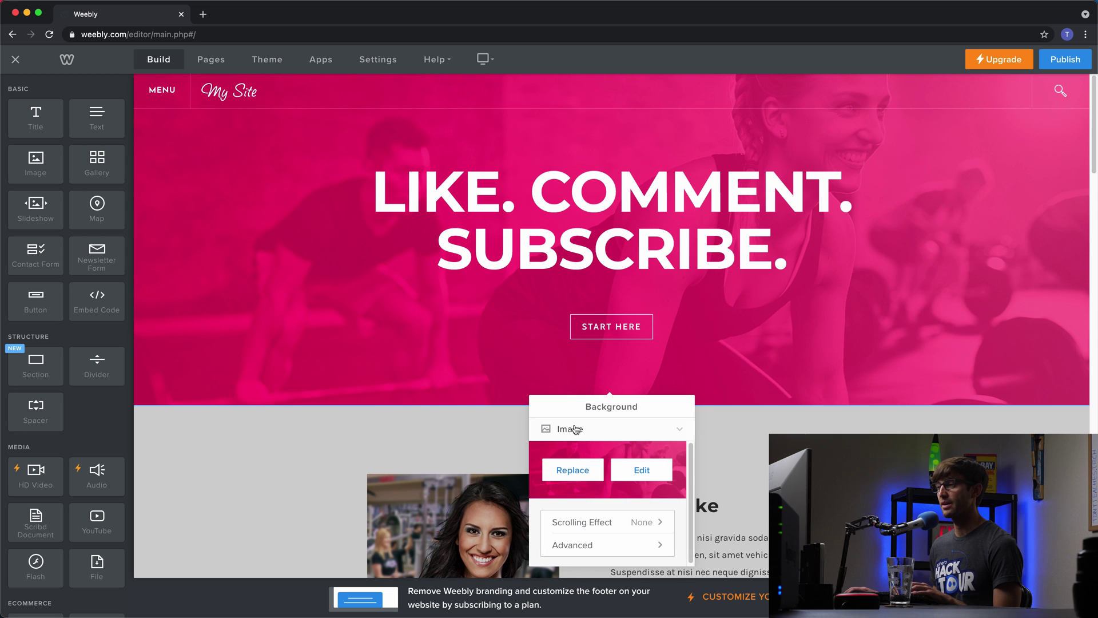
{"action": "left_click", "coordinate": [573, 468]}
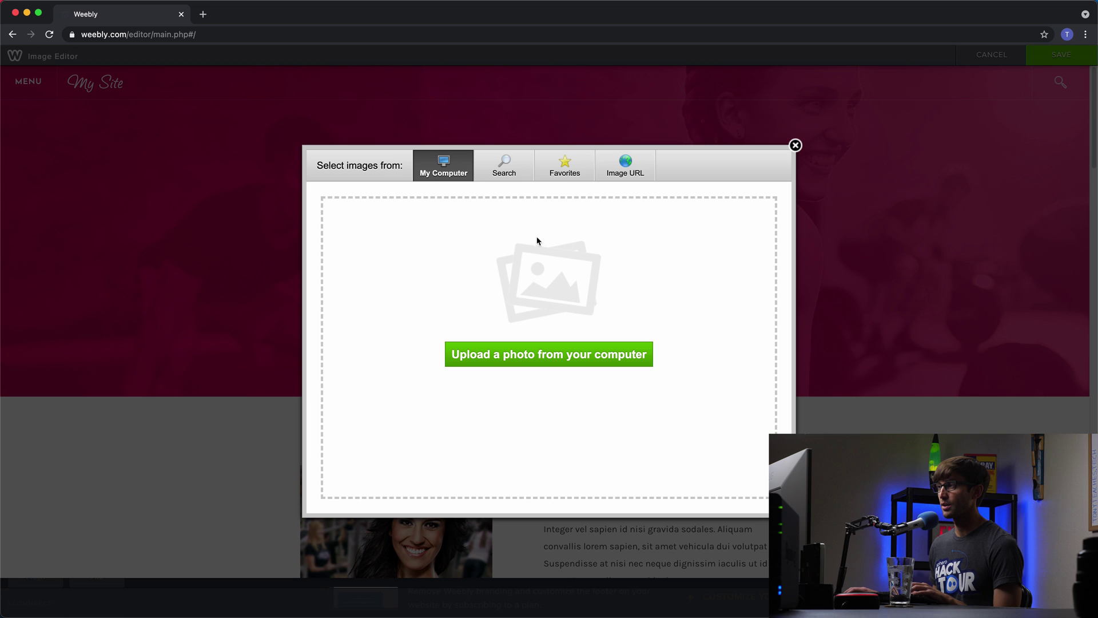
{"action": "left_click", "coordinate": [518, 173]}
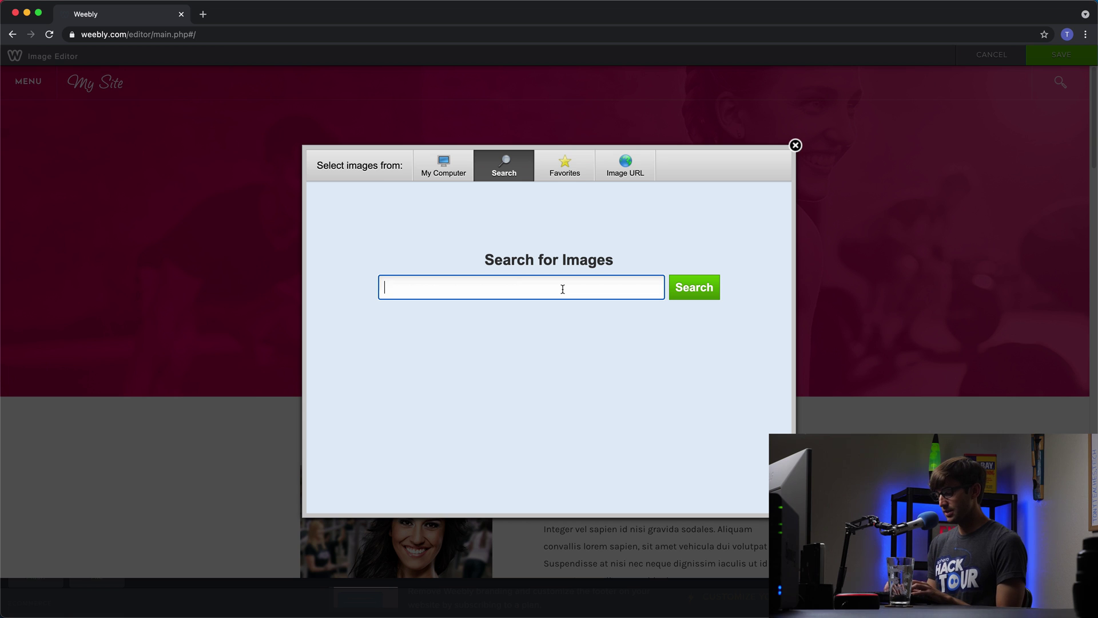
{"action": "type", "text": "outdoo"}
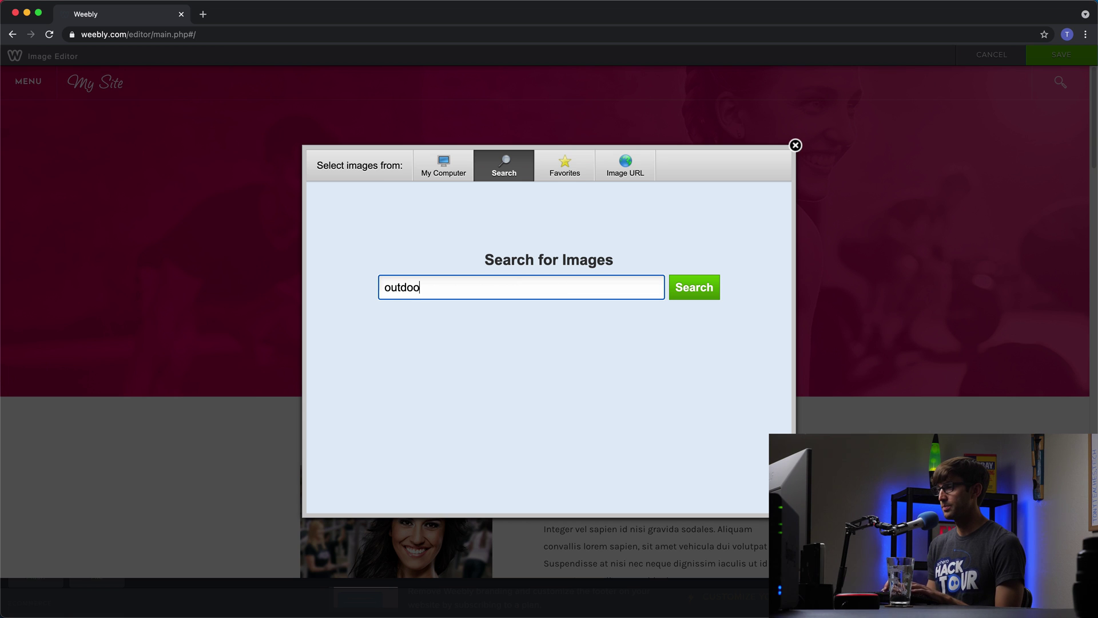
{"action": "type", "text": "rs"}
{"action": "key", "text": "Return"}
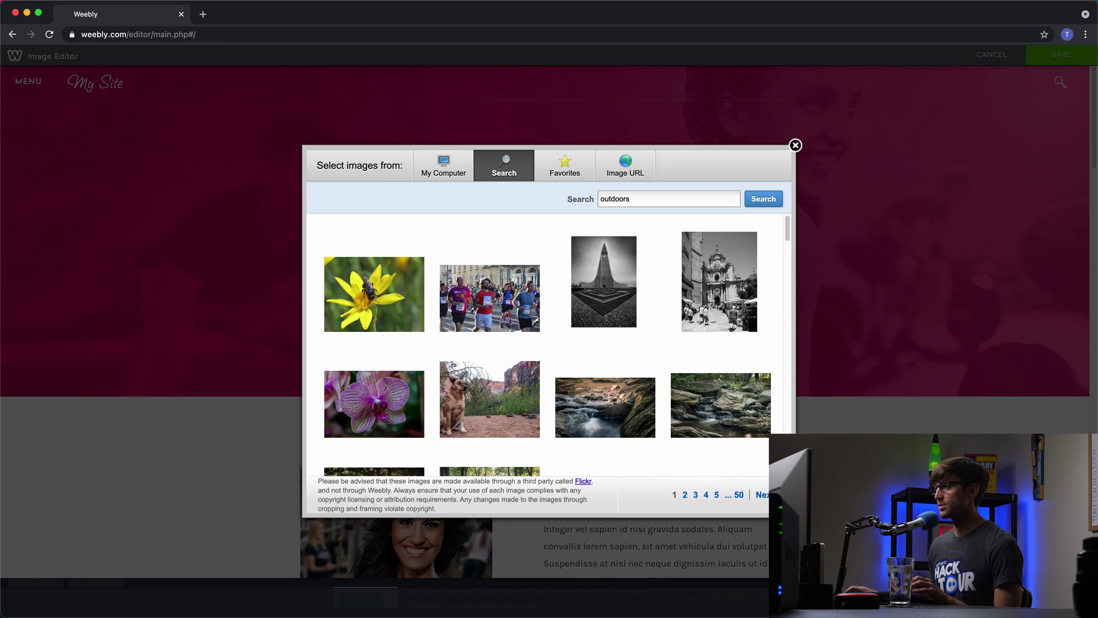
{"action": "mouse_move", "coordinate": [600, 332]}
{"action": "scroll", "coordinate": [755, 343], "scroll_direction": "down", "scroll_amount": 1}
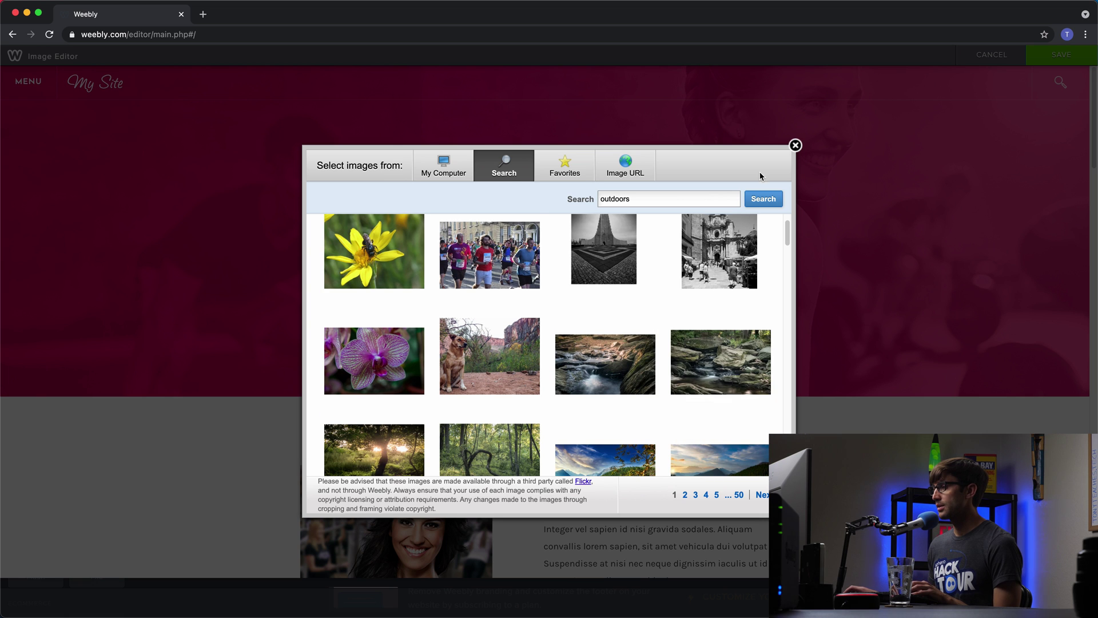
{"action": "mouse_move", "coordinate": [703, 233]}
{"action": "scroll", "coordinate": [686, 235], "scroll_direction": "down", "scroll_amount": 2}
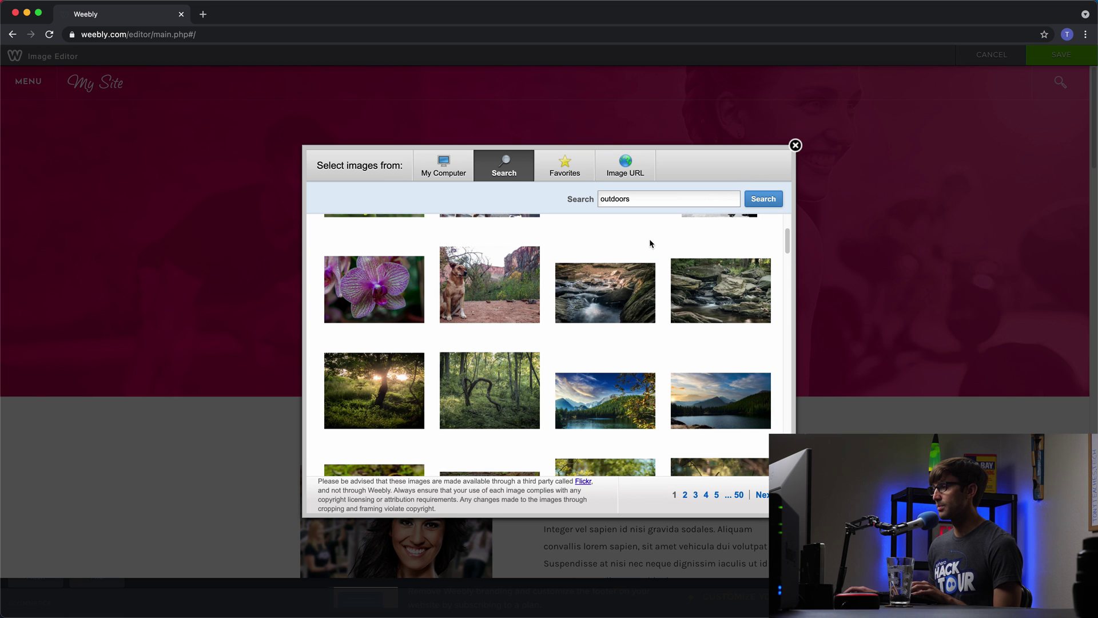
{"action": "left_click", "coordinate": [599, 413]}
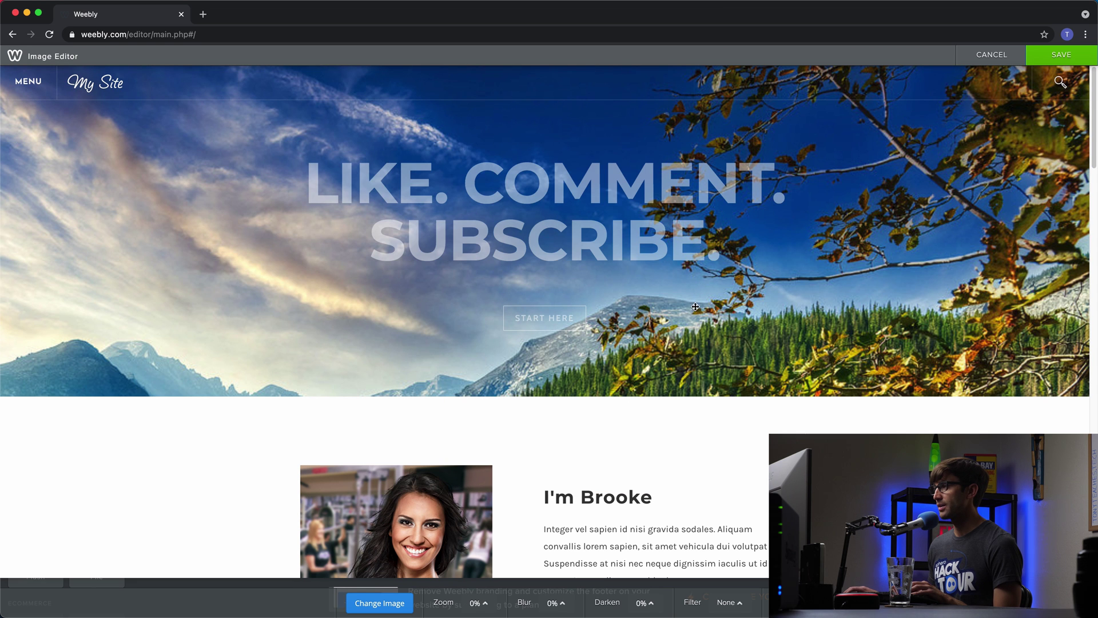
- Save the mountain-lake photo as the header background
{"action": "scroll", "coordinate": [696, 309], "scroll_direction": "down", "scroll_amount": 3}
{"action": "scroll", "coordinate": [694, 314], "scroll_direction": "up", "scroll_amount": 3}
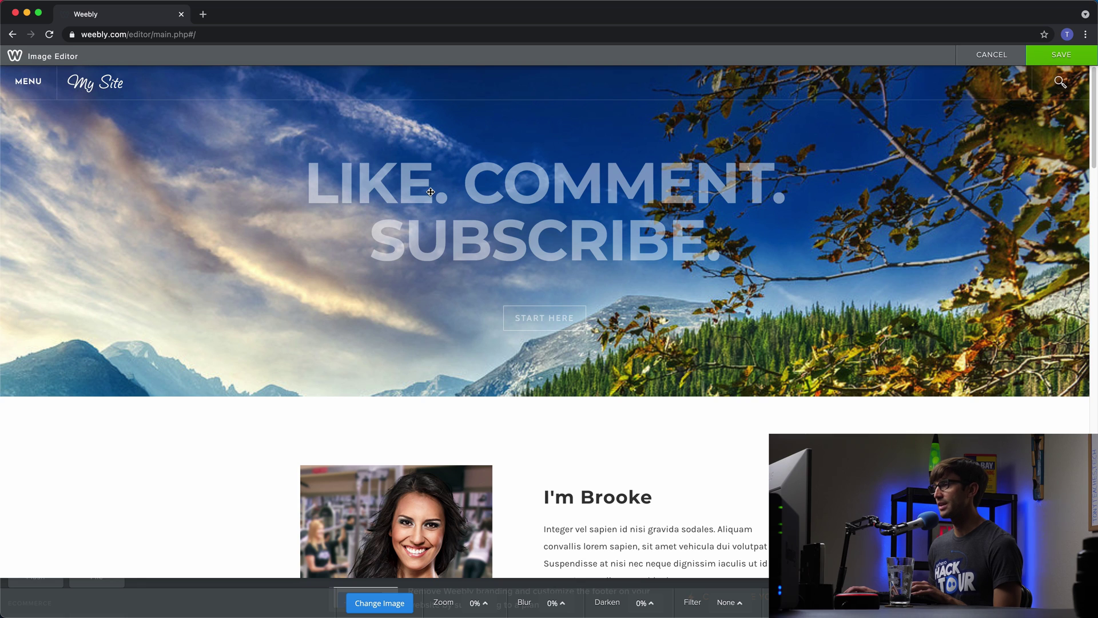
{"action": "scroll", "coordinate": [653, 361], "scroll_direction": "down", "scroll_amount": 6}
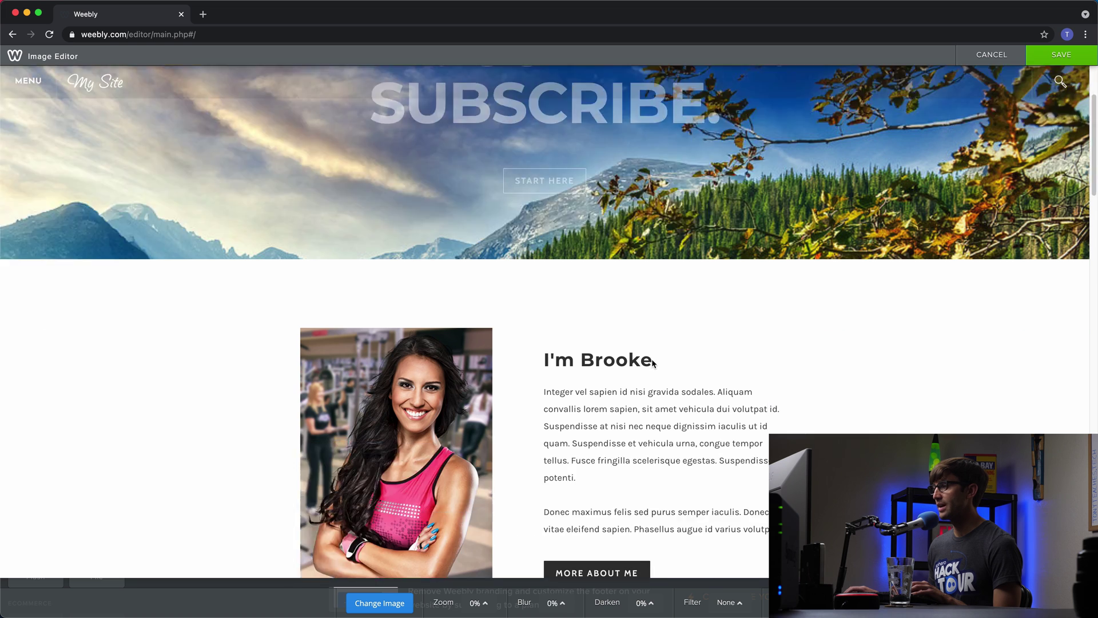
{"action": "scroll", "coordinate": [652, 362], "scroll_direction": "up", "scroll_amount": 3}
{"action": "scroll", "coordinate": [629, 297], "scroll_direction": "down", "scroll_amount": 2}
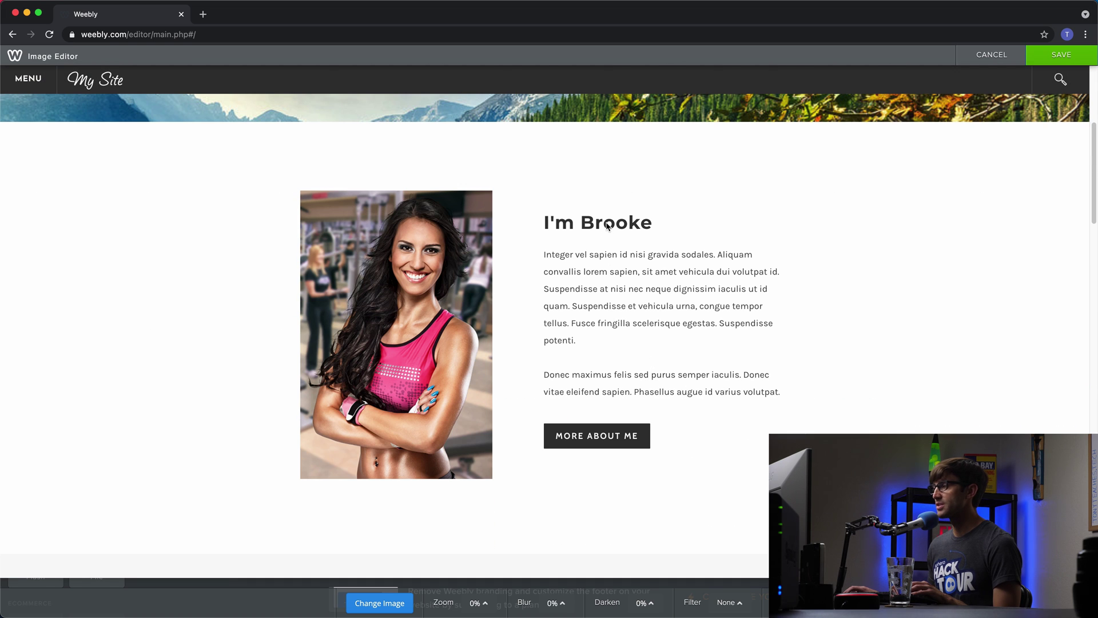
{"action": "scroll", "coordinate": [778, 186], "scroll_direction": "up", "scroll_amount": 6}
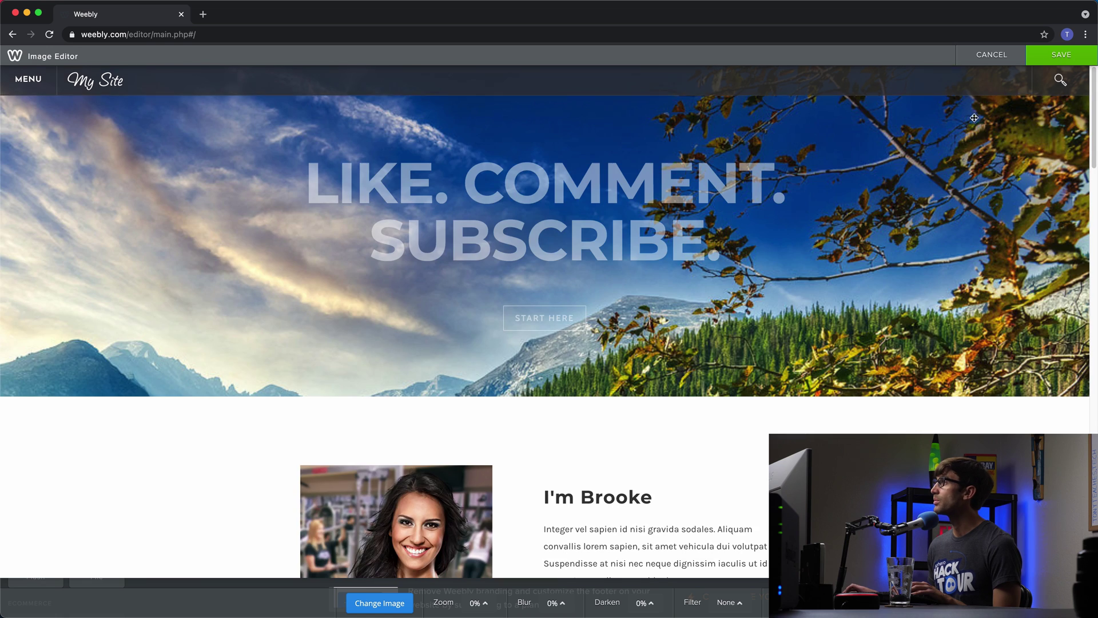
{"action": "left_click", "coordinate": [1050, 57]}
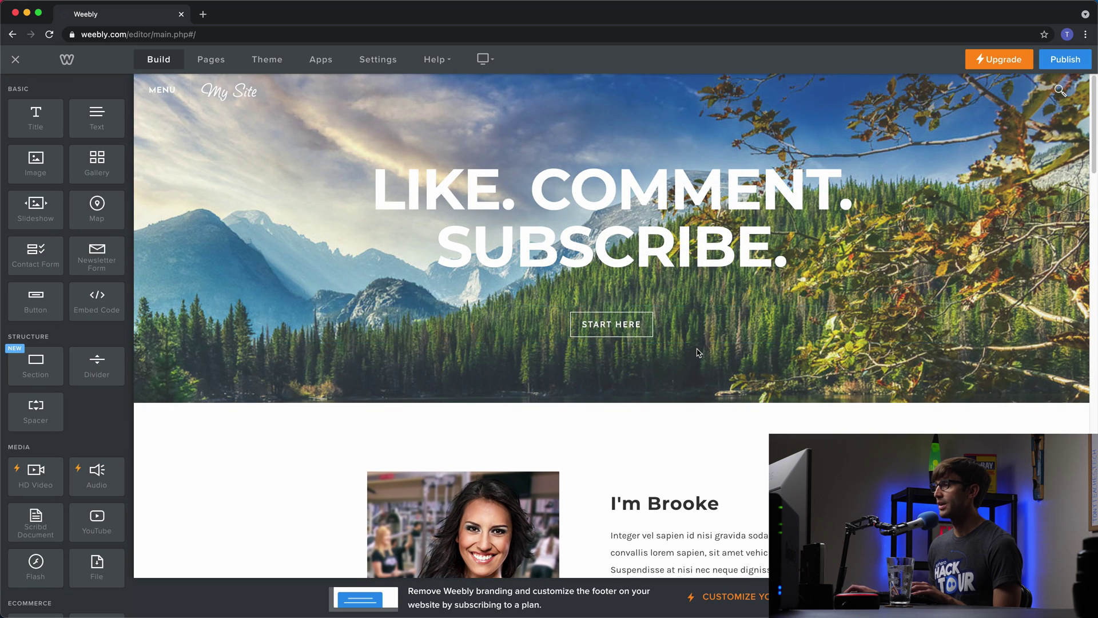
- Replace the name in the About introduction heading with the user's first name
{"action": "scroll", "coordinate": [743, 286], "scroll_direction": "down", "scroll_amount": 4}
{"action": "left_click", "coordinate": [681, 302]}
{"action": "double_click", "coordinate": [681, 302]}
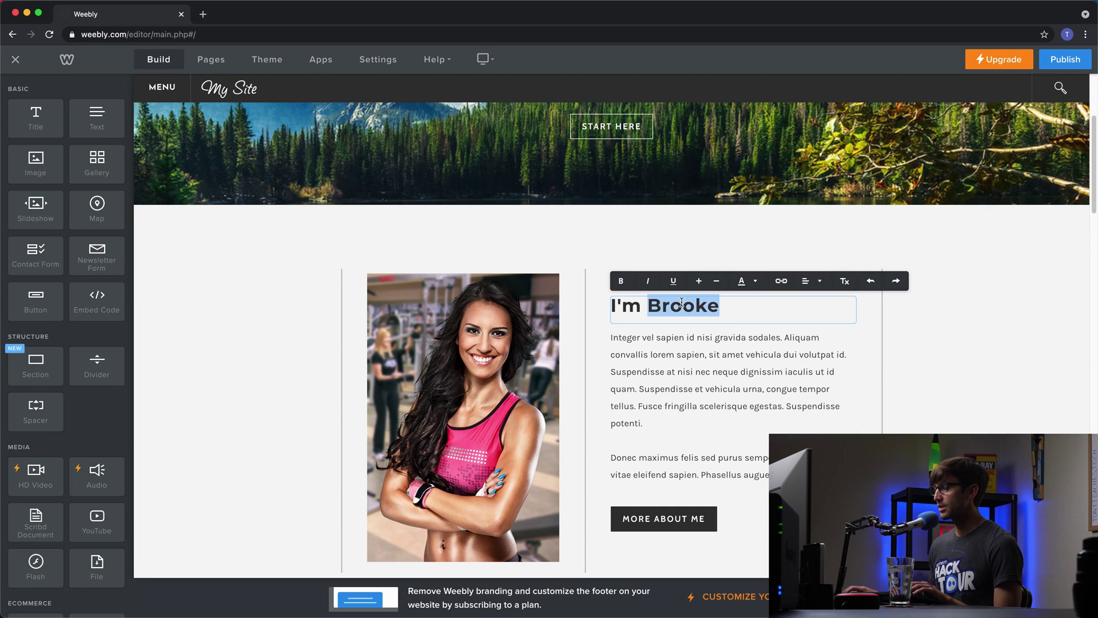
{"action": "type", "text": "Tony"}
{"action": "left_click", "coordinate": [658, 324]}
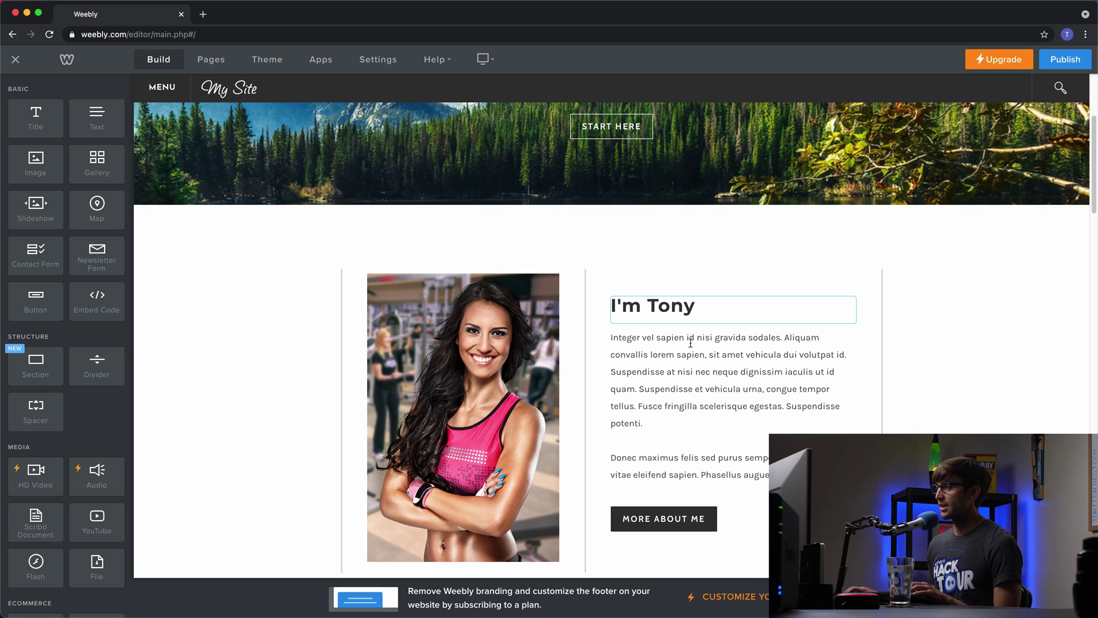
- Select the whole About paragraph and increase its font size
{"action": "left_click", "coordinate": [625, 336]}
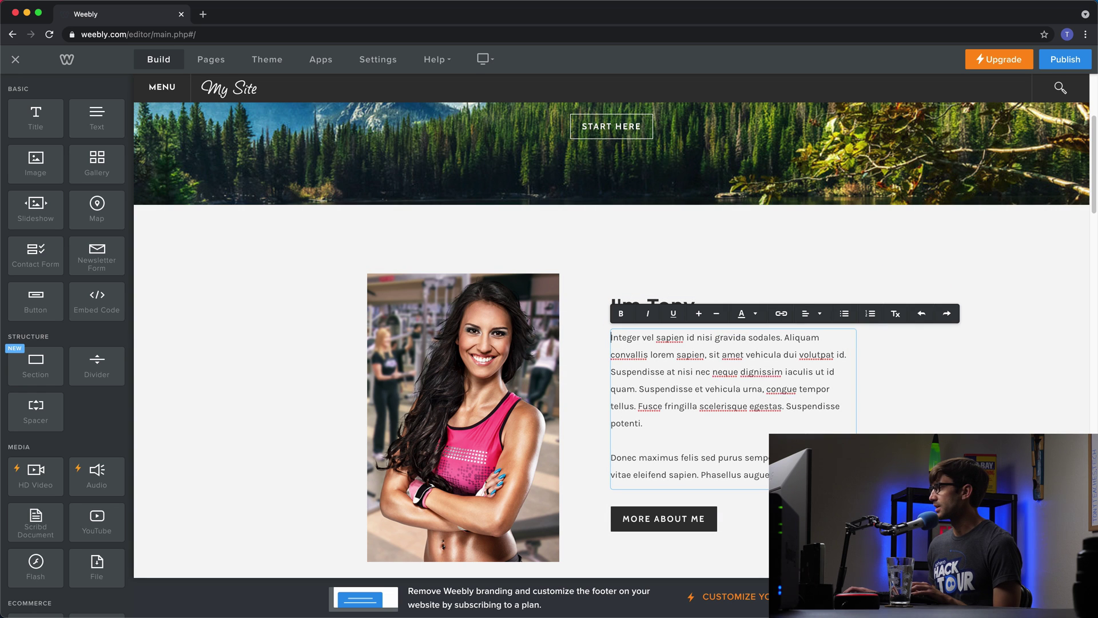
{"action": "left_click", "coordinate": [621, 341]}
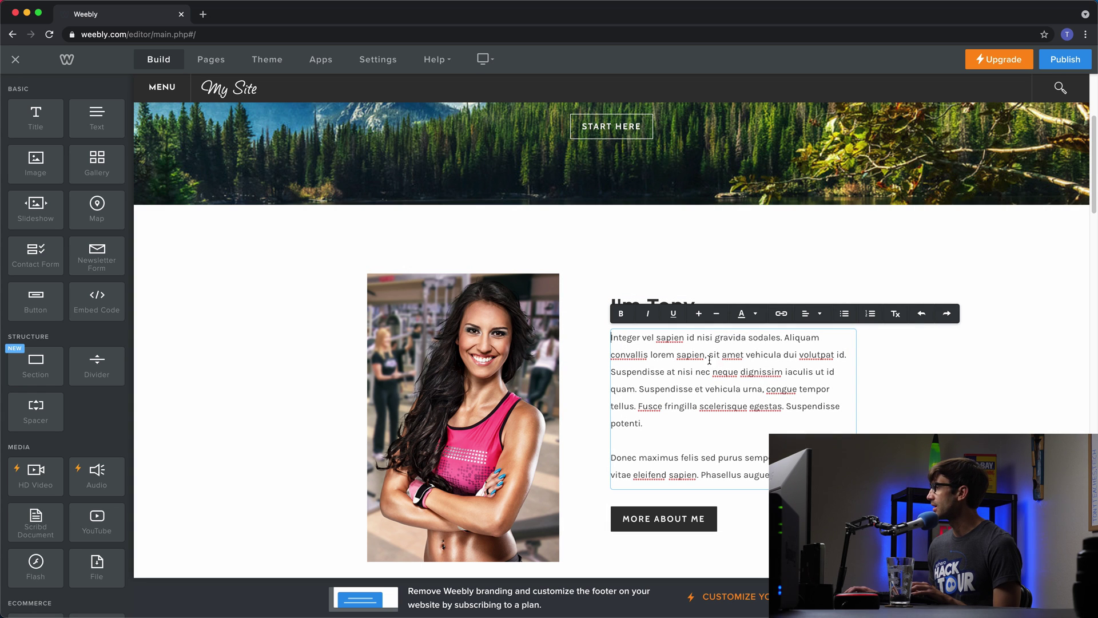
{"action": "left_click_drag", "start_coordinate": [611, 339], "coordinate": [801, 476]}
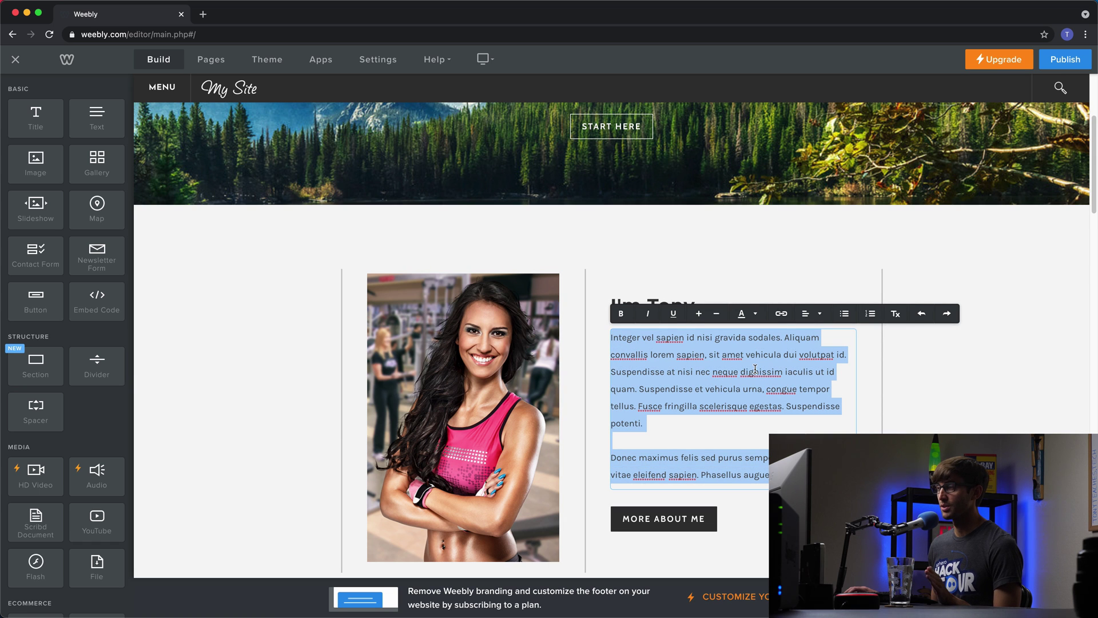
{"action": "left_click", "coordinate": [700, 320]}
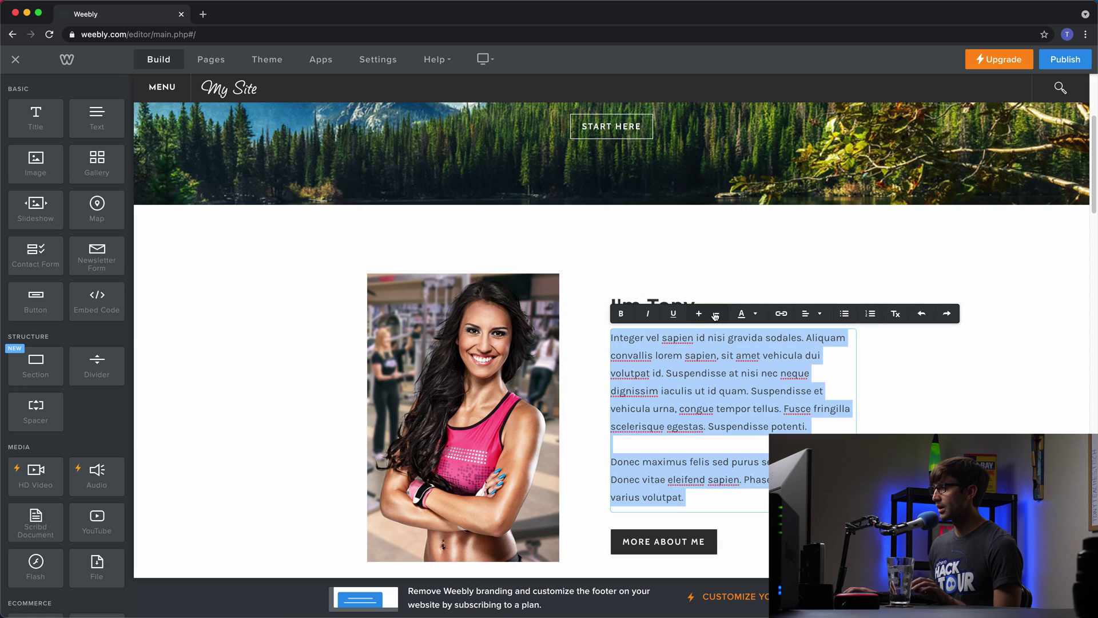
{"action": "left_click", "coordinate": [716, 314]}
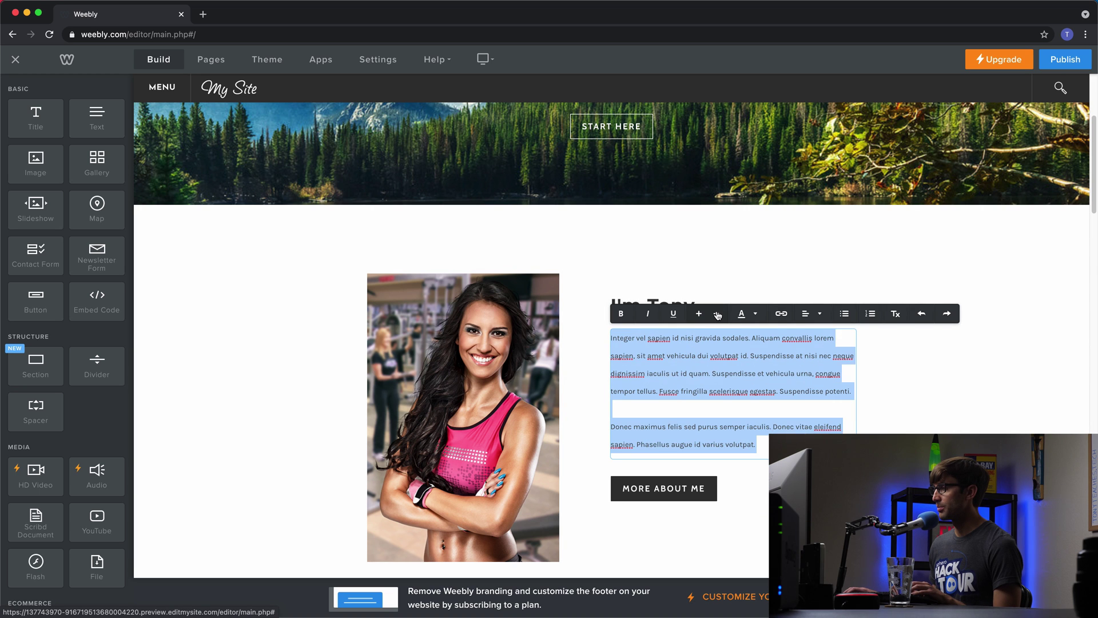
{"action": "left_click", "coordinate": [717, 315]}
{"action": "left_click", "coordinate": [702, 315]}
{"action": "left_click", "coordinate": [701, 317]}
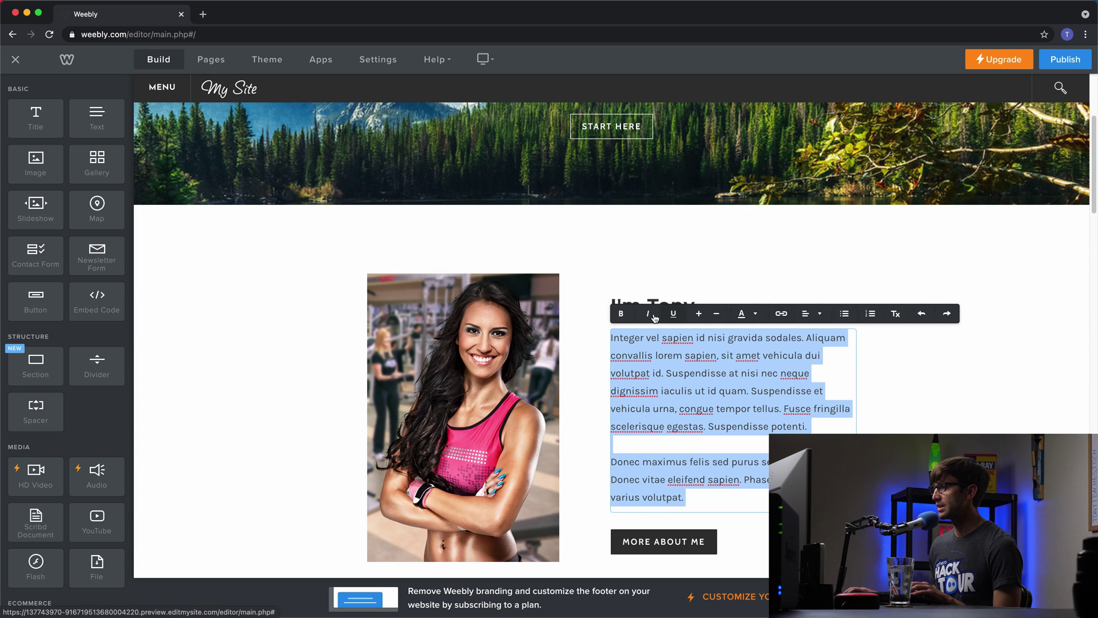
{"action": "left_click", "coordinate": [622, 315]}
{"action": "left_click", "coordinate": [621, 314]}
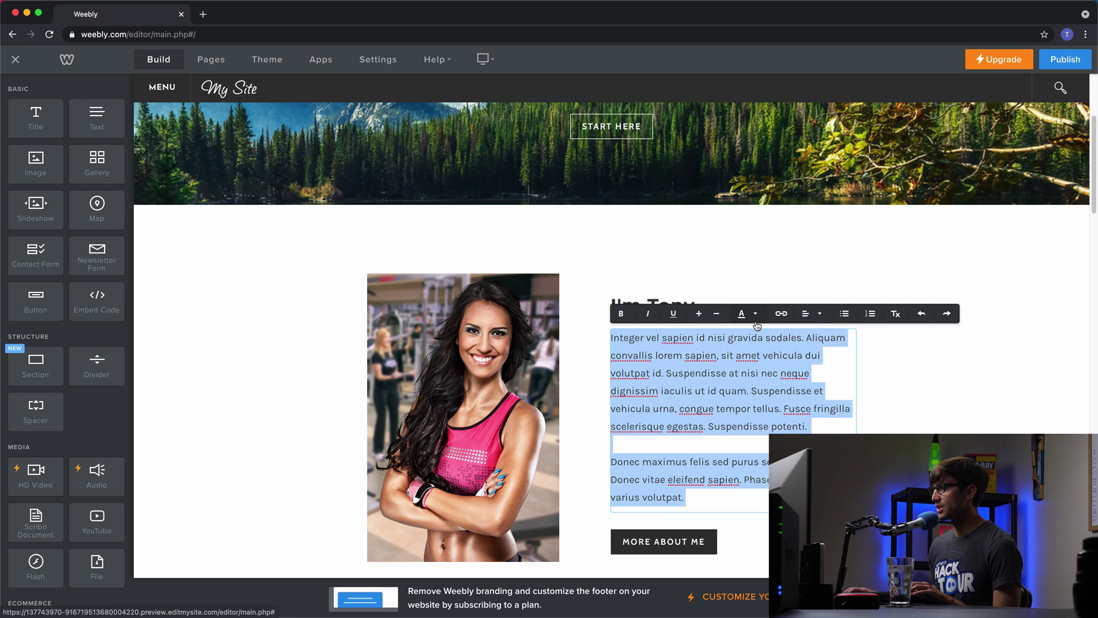
{"action": "left_click", "coordinate": [756, 318]}
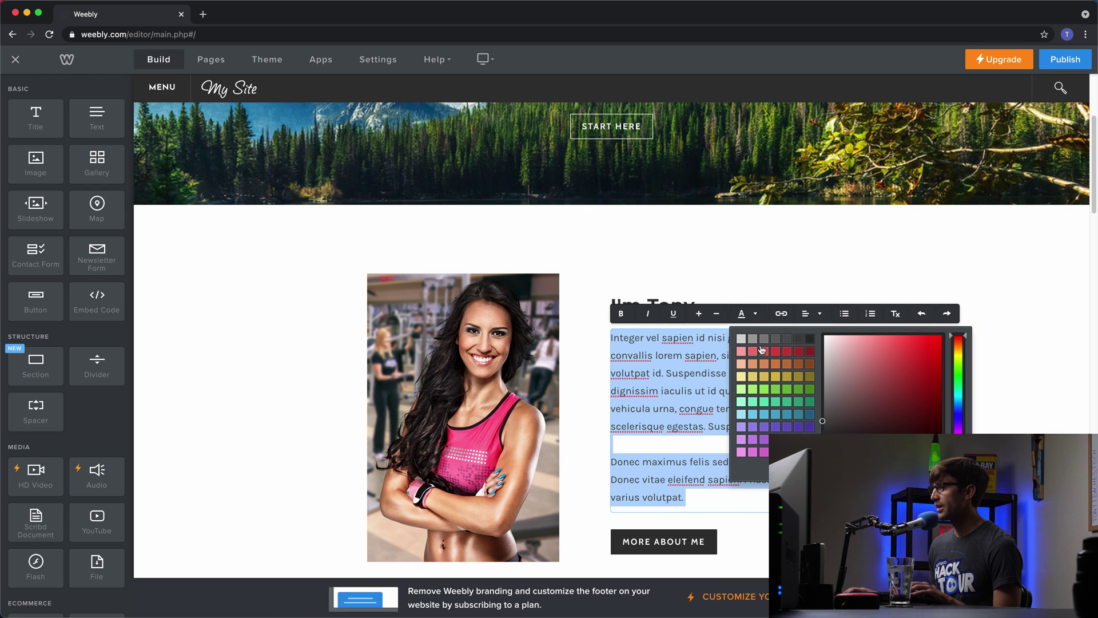
{"action": "left_click", "coordinate": [696, 373]}
{"action": "double_click", "coordinate": [696, 373]}
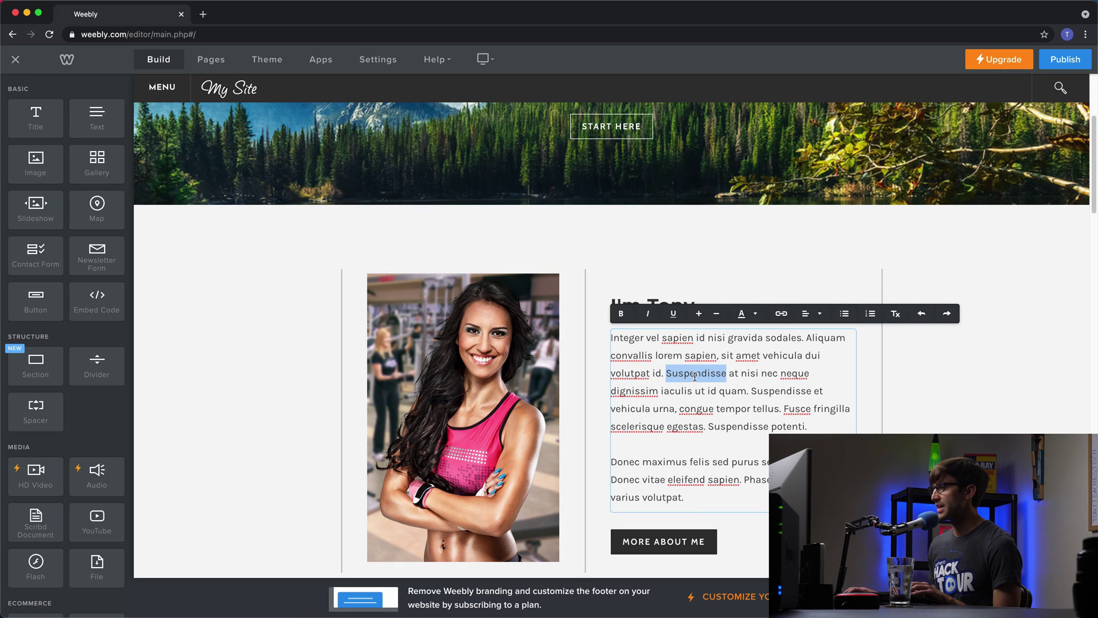
{"action": "left_click", "coordinate": [780, 314]}
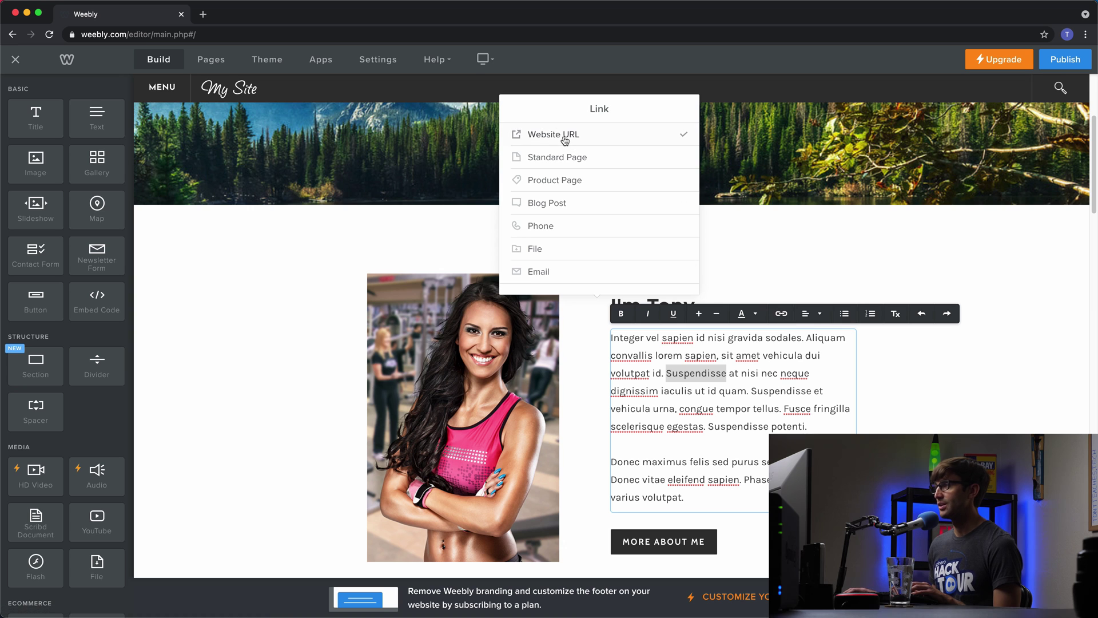
{"action": "left_click", "coordinate": [564, 137]}
{"action": "left_click", "coordinate": [560, 182]}
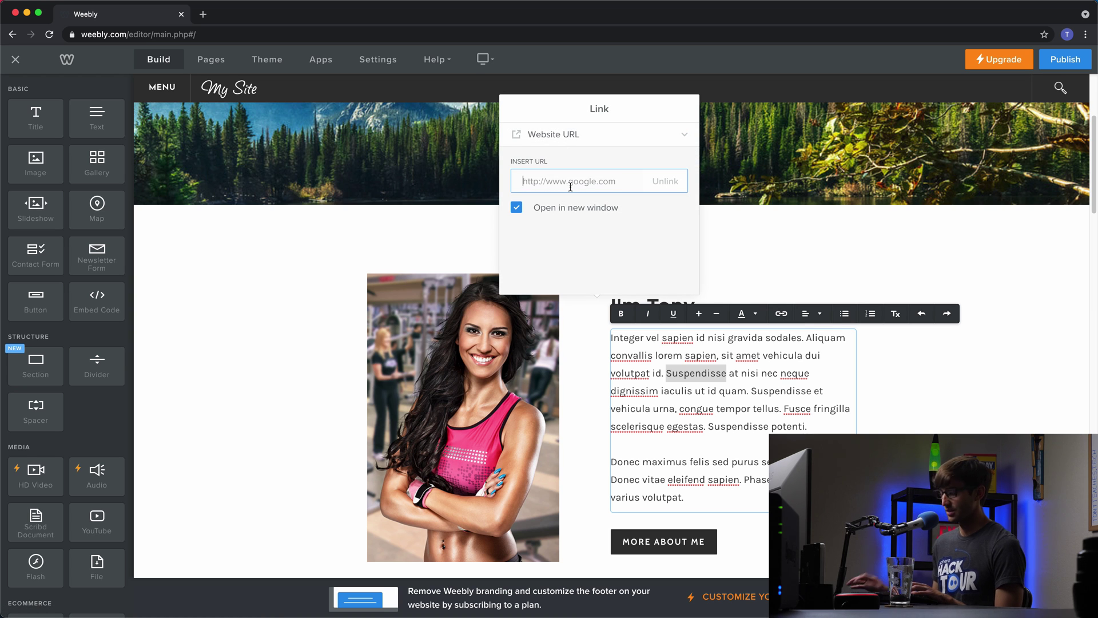
{"action": "type", "text": "htt"}
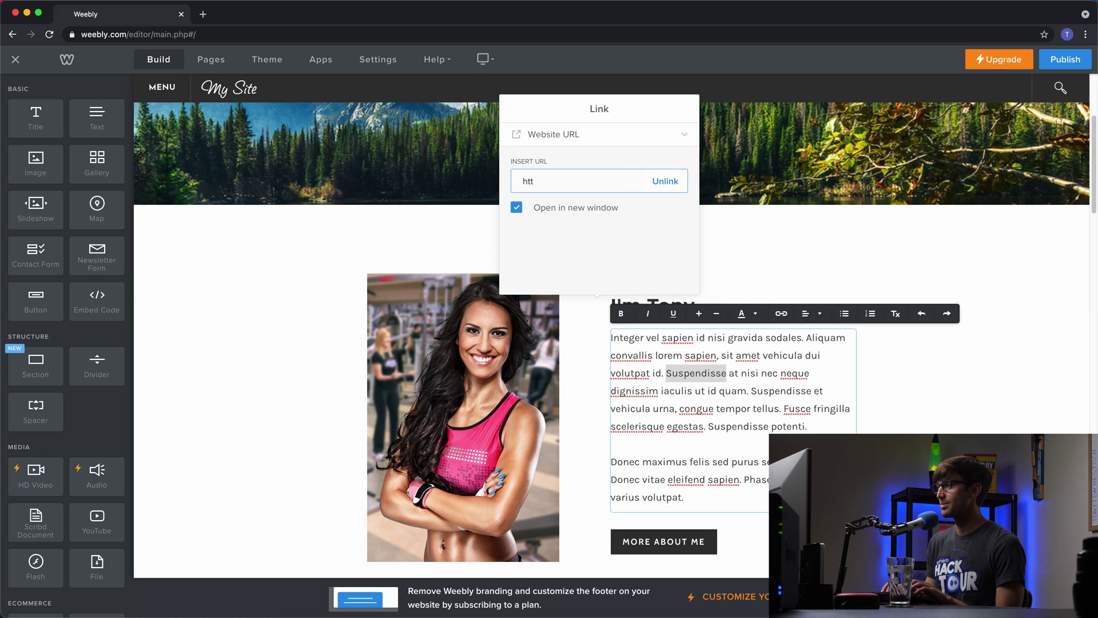
{"action": "type", "text": "ps://"}
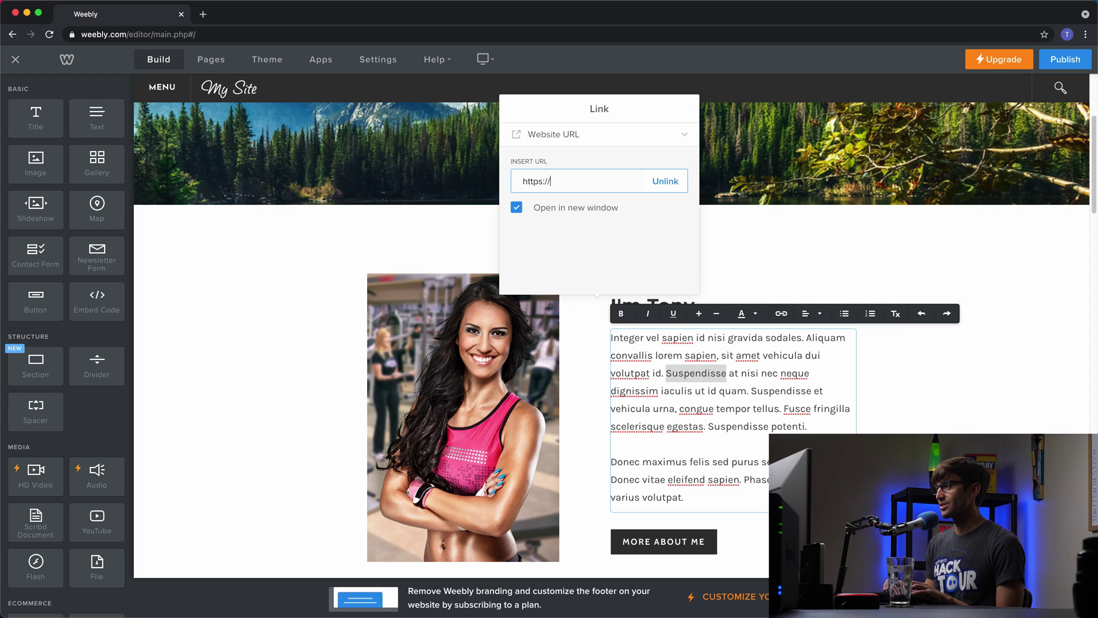
{"action": "type", "text": "google.com"}
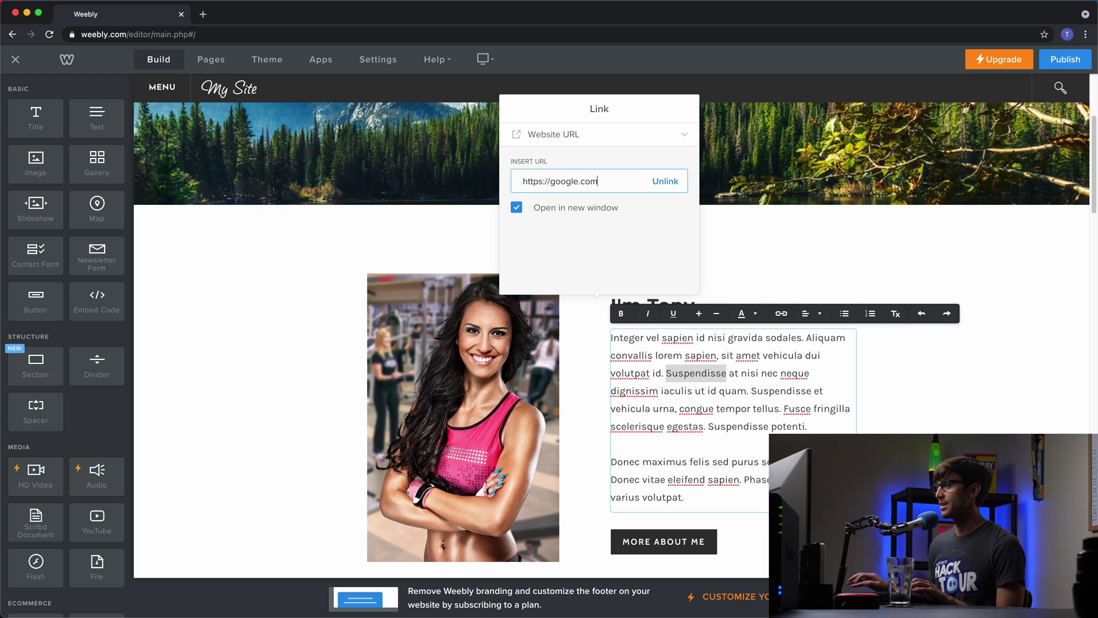
{"action": "left_click", "coordinate": [659, 182]}
{"action": "left_click", "coordinate": [704, 375]}
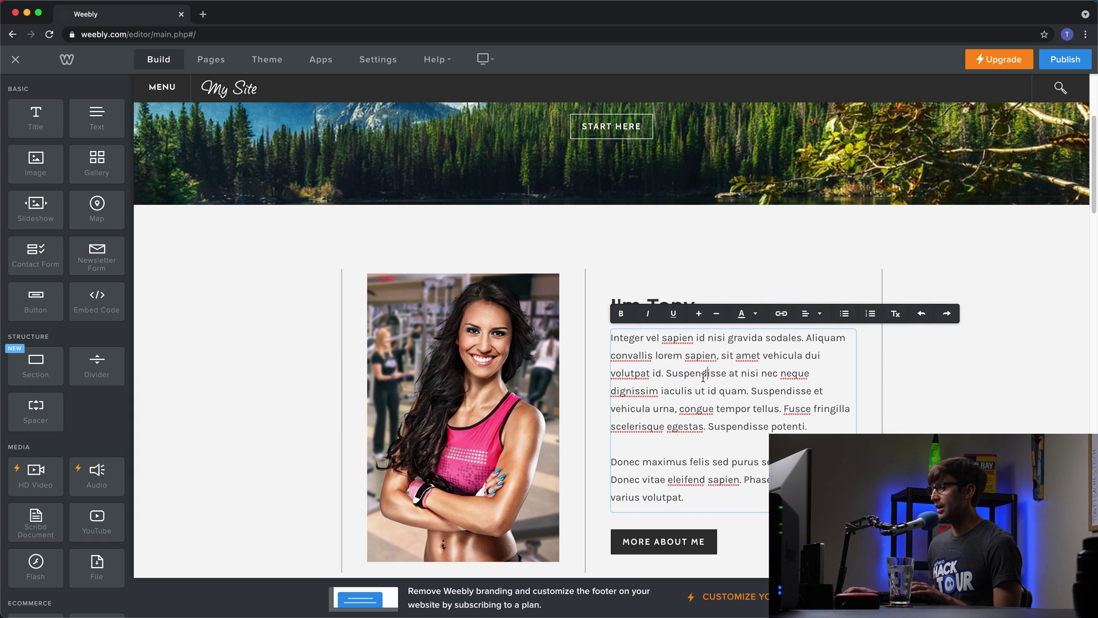
- Swap the About photo for the smiling man in a cap, uploaded from the Desktop
{"action": "left_click", "coordinate": [572, 401]}
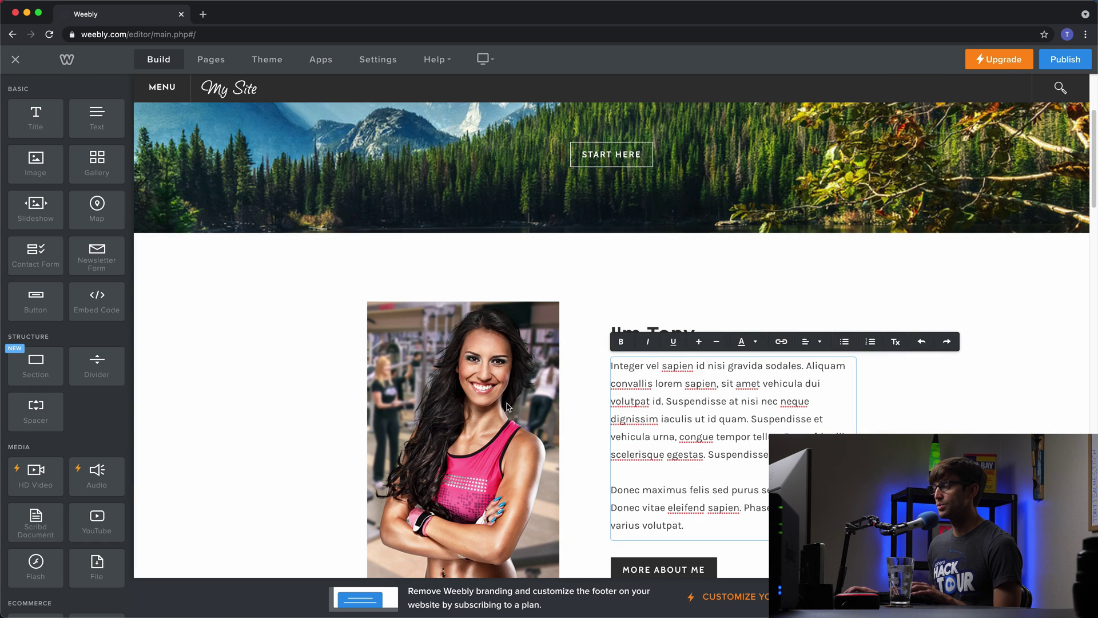
{"action": "scroll", "coordinate": [507, 404], "scroll_direction": "down", "scroll_amount": 2}
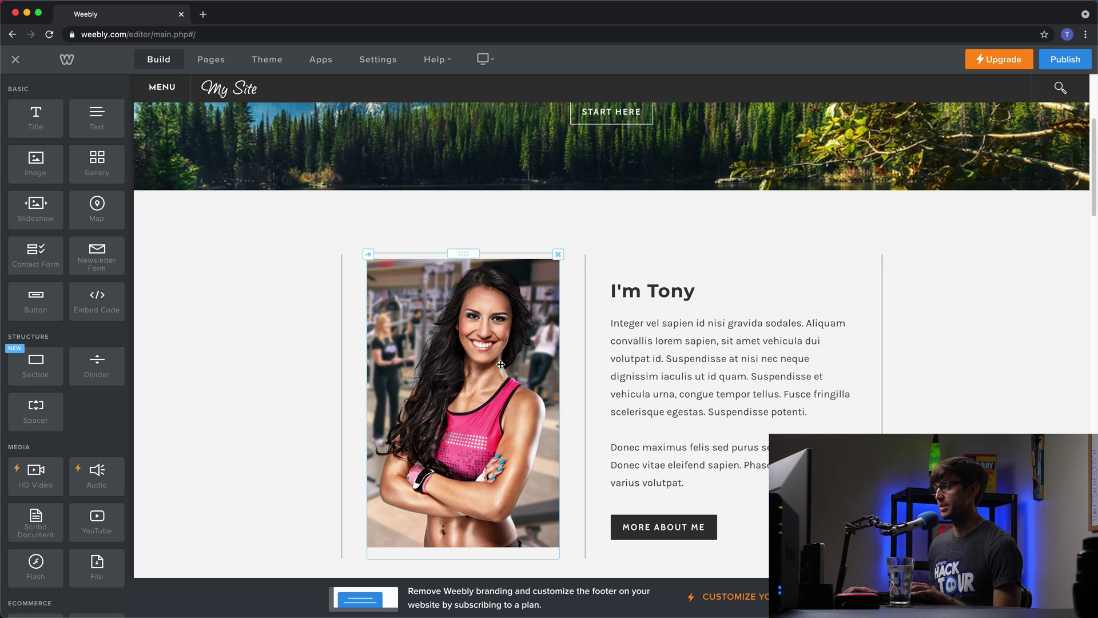
{"action": "left_click", "coordinate": [501, 364]}
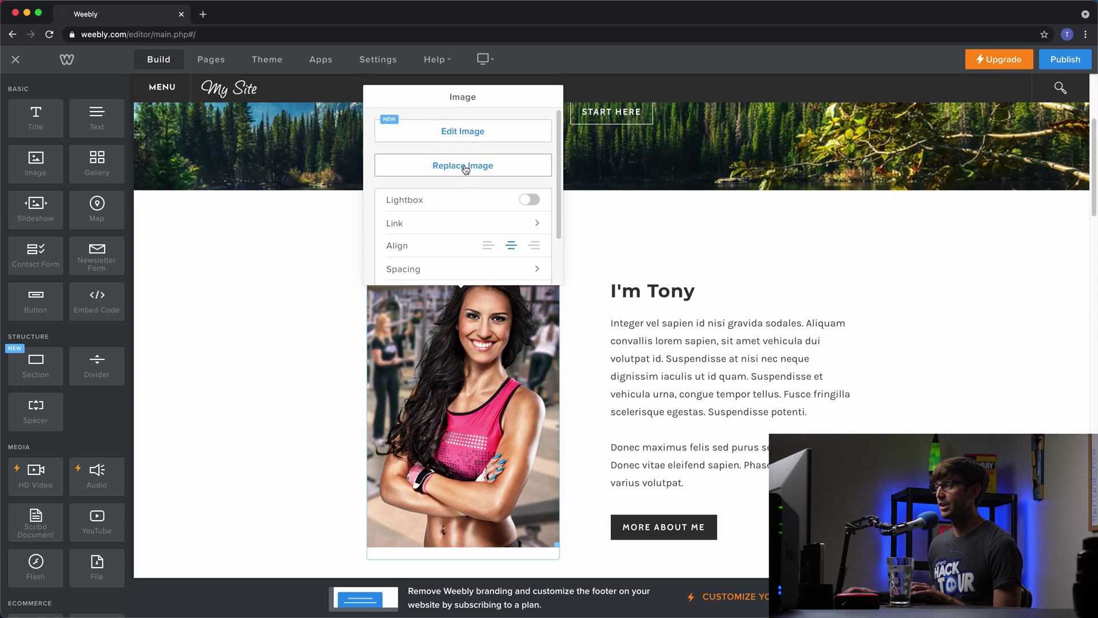
{"action": "left_click", "coordinate": [466, 167]}
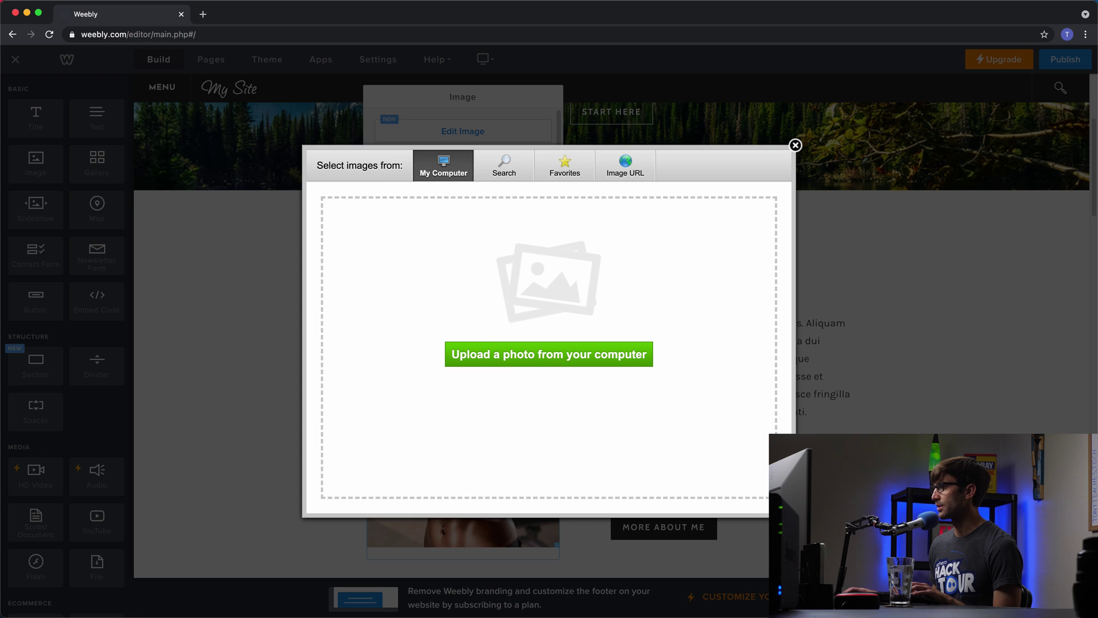
{"action": "left_click", "coordinate": [585, 361]}
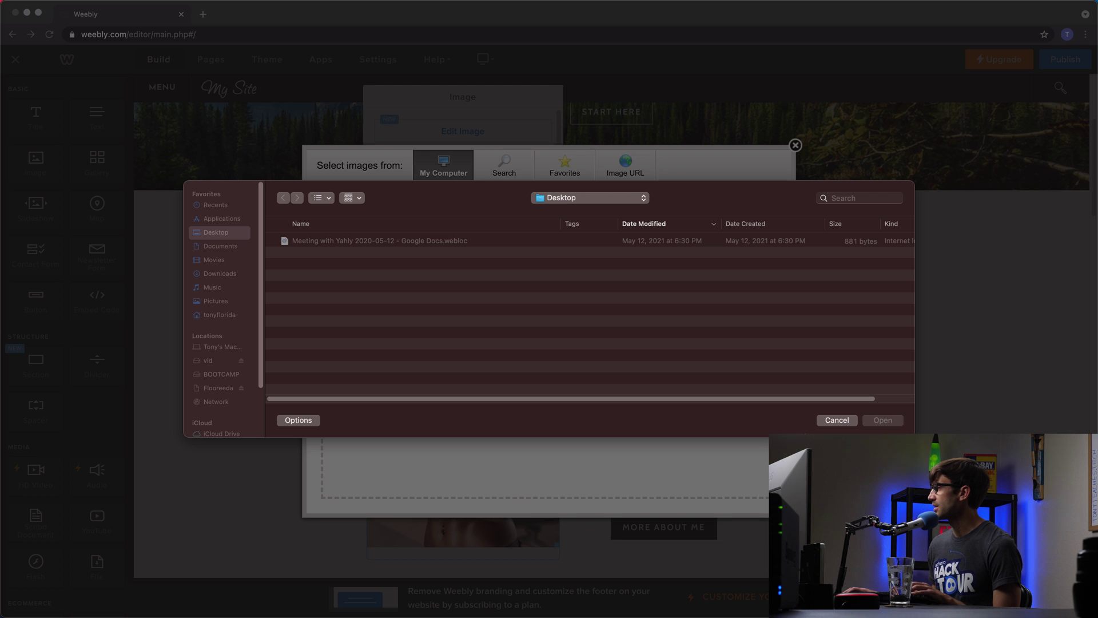
{"action": "left_click", "coordinate": [321, 253]}
{"action": "double_click", "coordinate": [329, 255]}
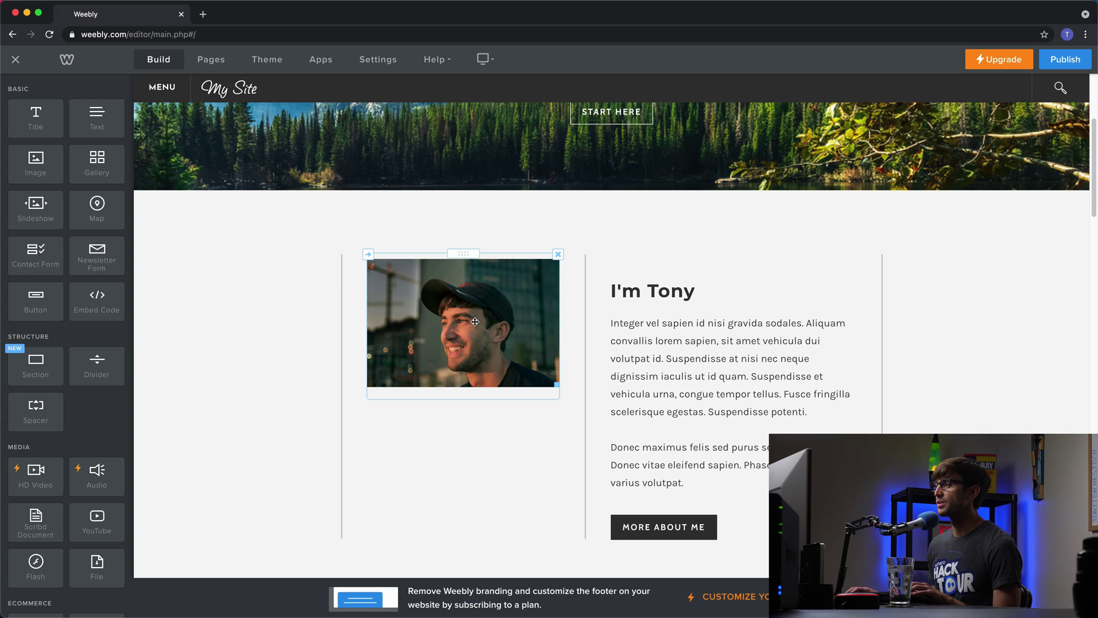
{"action": "left_click", "coordinate": [475, 322]}
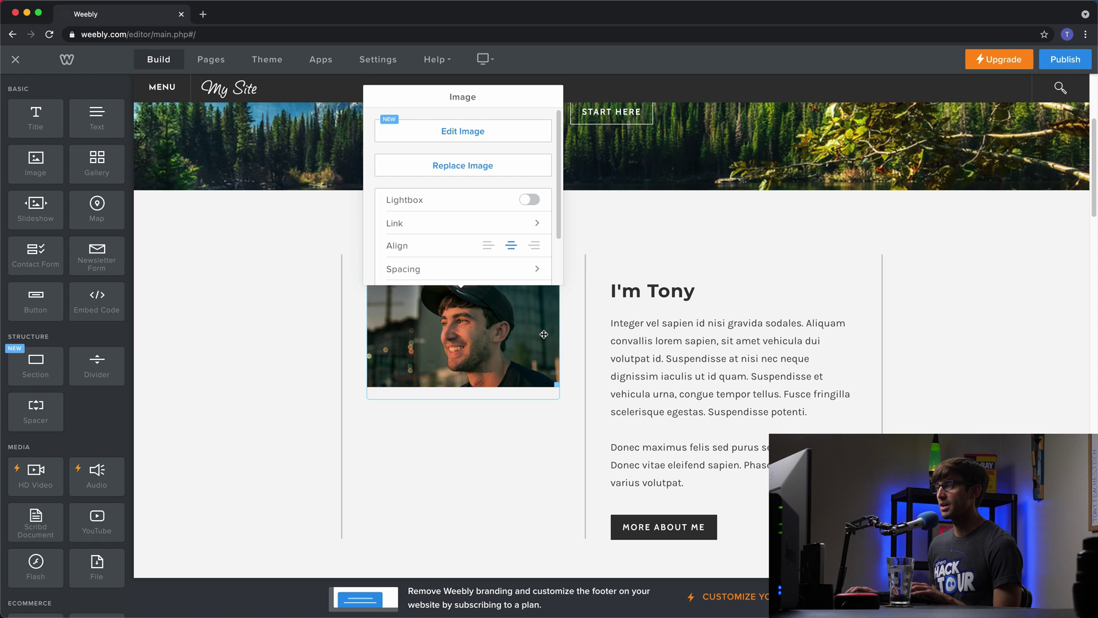
- Crop the About photo to a narrow 596x733 portrait, flip it horizontally, and save
{"action": "left_click", "coordinate": [456, 132]}
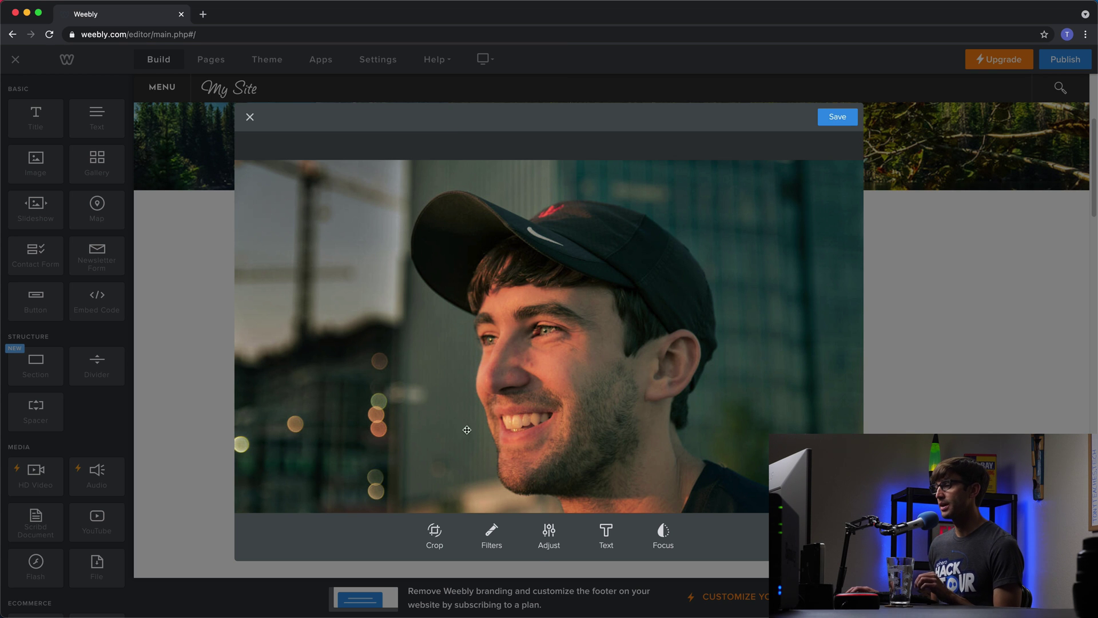
{"action": "left_click", "coordinate": [445, 525]}
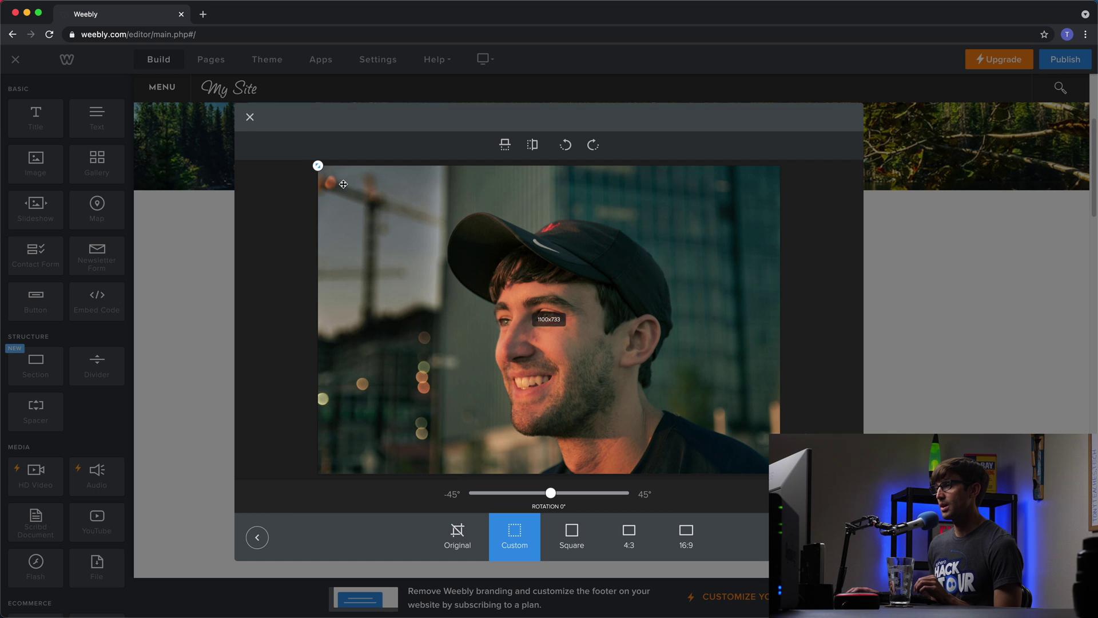
{"action": "left_click_drag", "start_coordinate": [318, 165], "coordinate": [433, 165]}
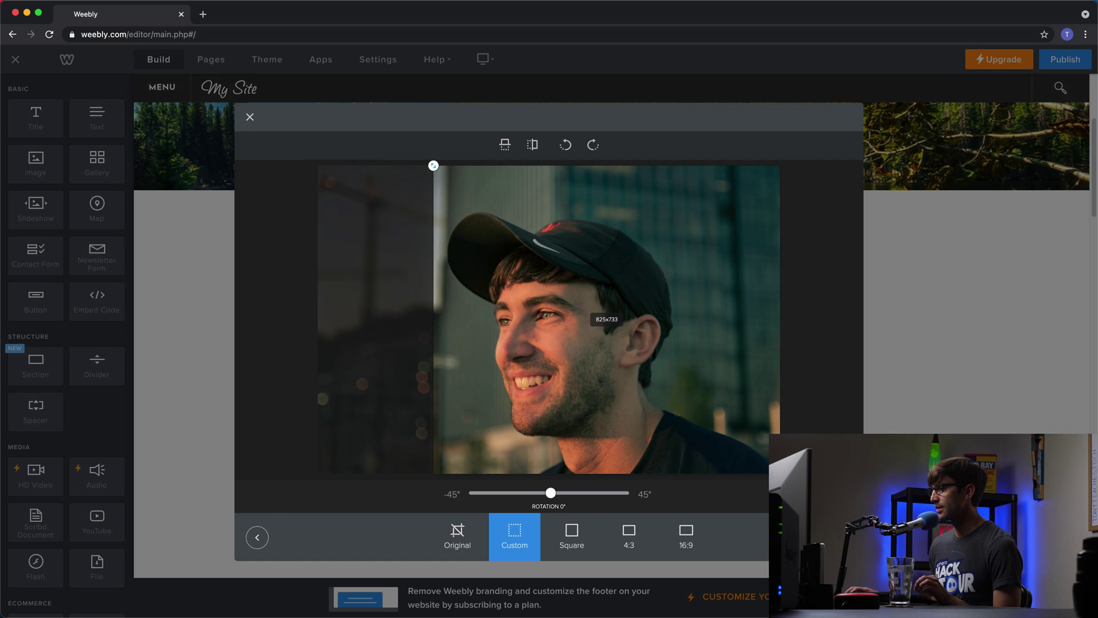
{"action": "left_click_drag", "start_coordinate": [780, 477], "coordinate": [685, 498]}
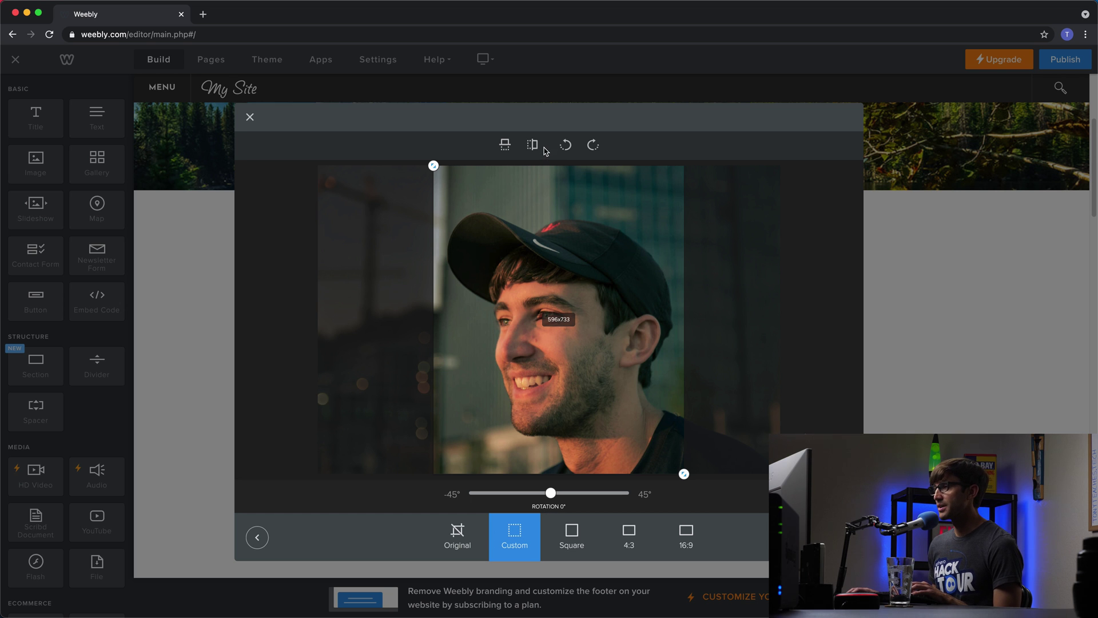
{"action": "left_click", "coordinate": [538, 147]}
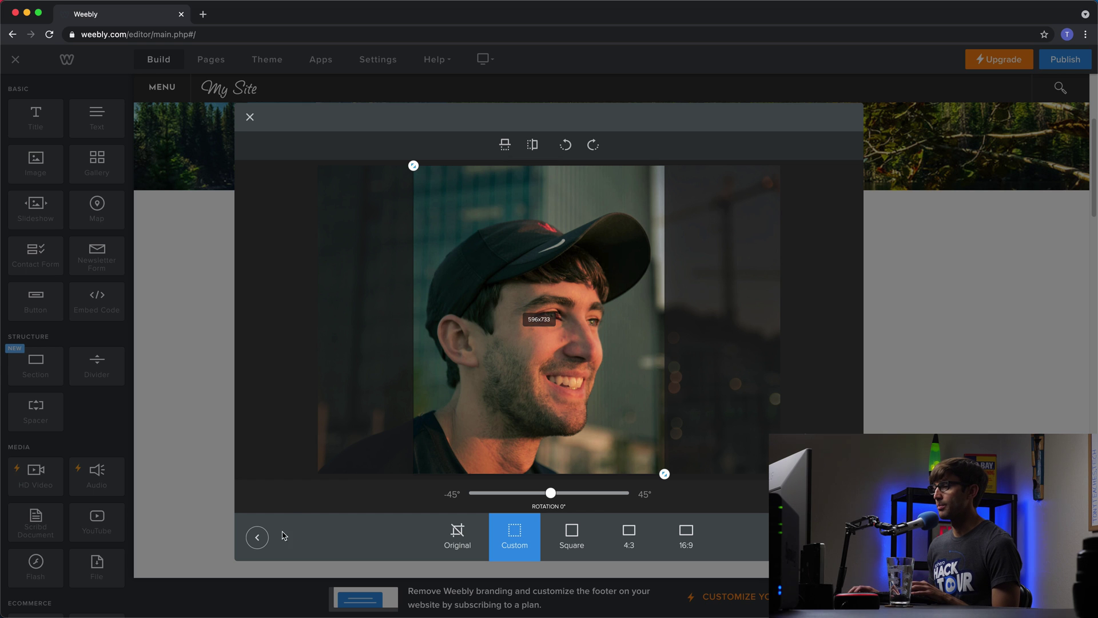
{"action": "left_click", "coordinate": [257, 538]}
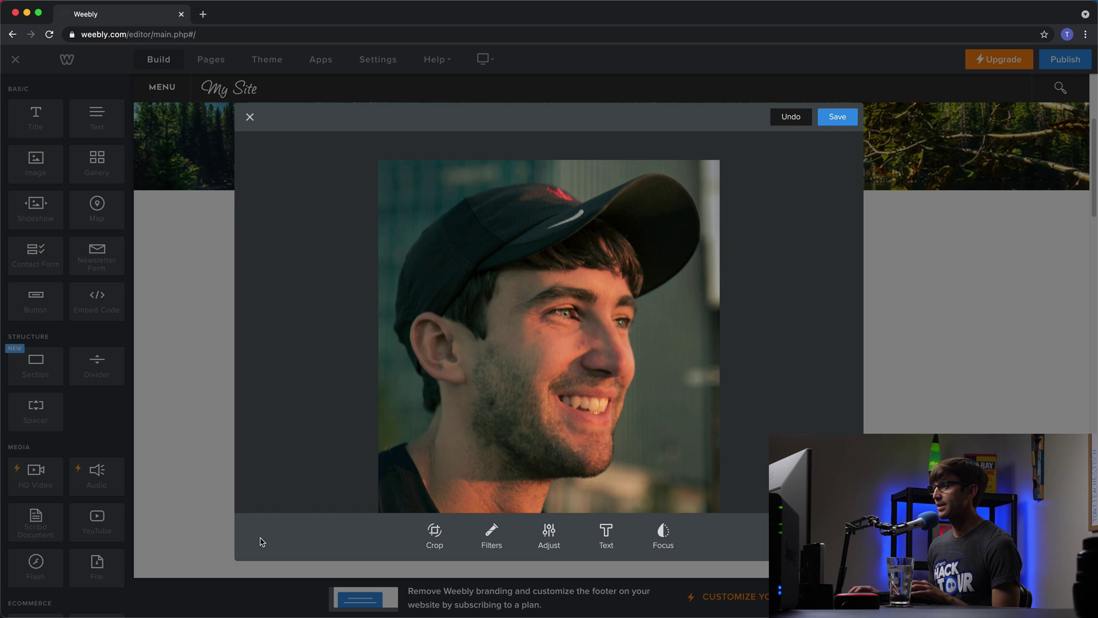
{"action": "left_click", "coordinate": [837, 117]}
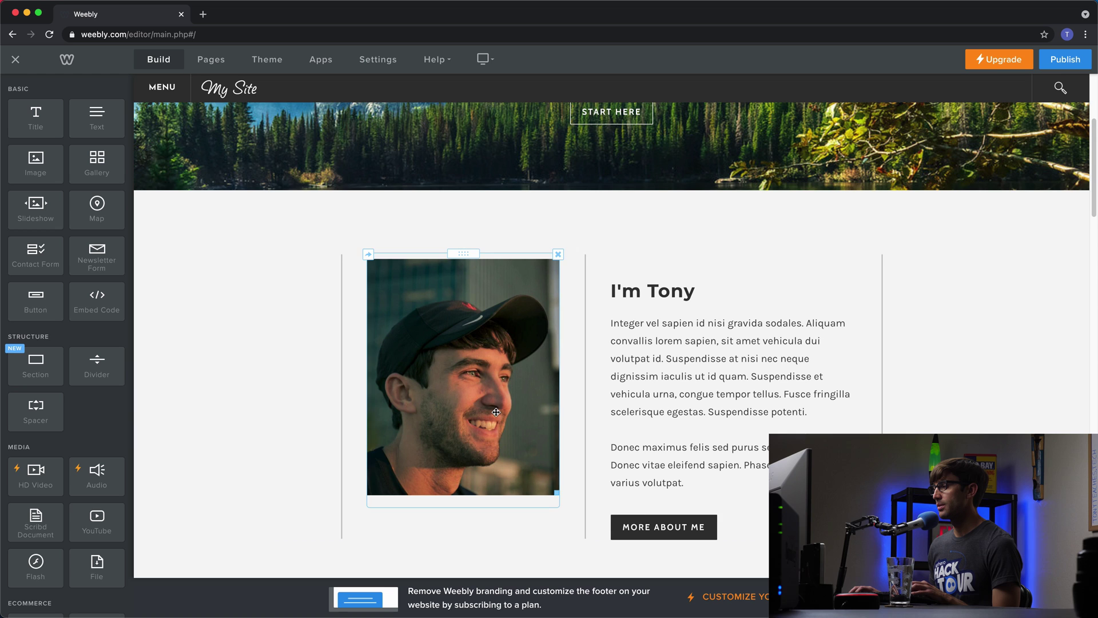
- Delete the Featured In section from the home page
{"action": "scroll", "coordinate": [846, 272], "scroll_direction": "down", "scroll_amount": 3}
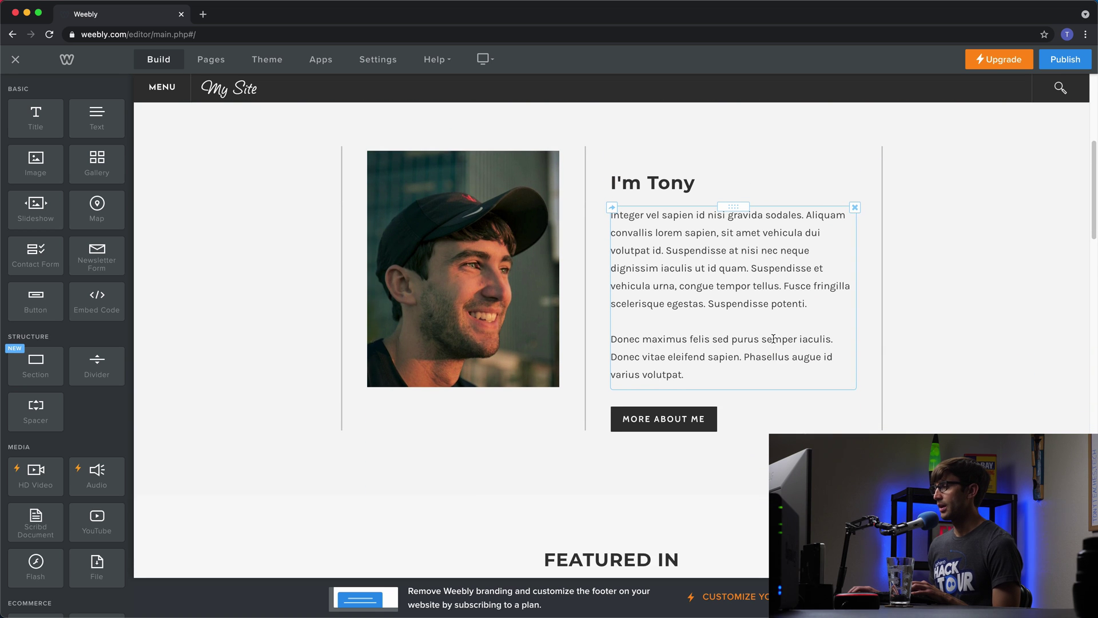
{"action": "left_click", "coordinate": [668, 350]}
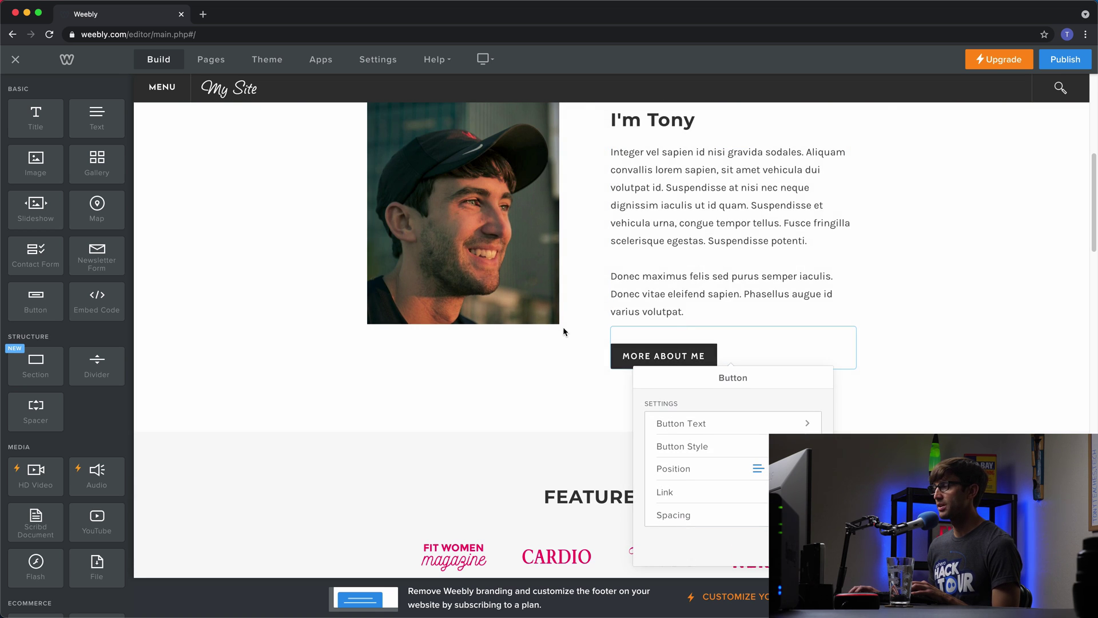
{"action": "left_click", "coordinate": [563, 331]}
{"action": "scroll", "coordinate": [563, 329], "scroll_direction": "down", "scroll_amount": 4}
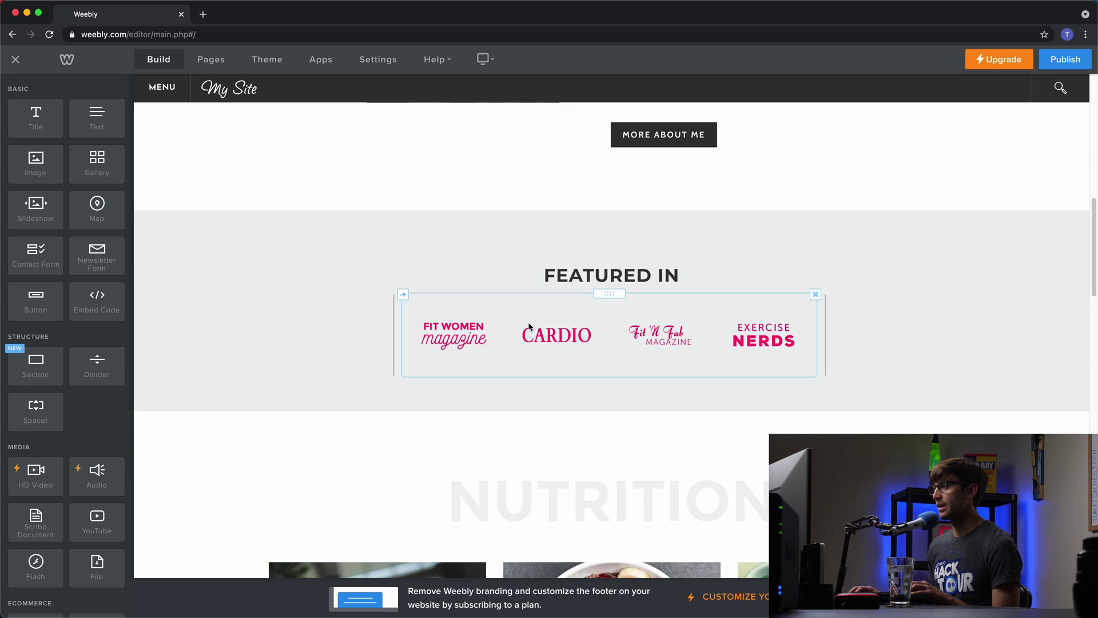
{"action": "scroll", "coordinate": [683, 224], "scroll_direction": "up", "scroll_amount": 1}
{"action": "left_click", "coordinate": [683, 228]}
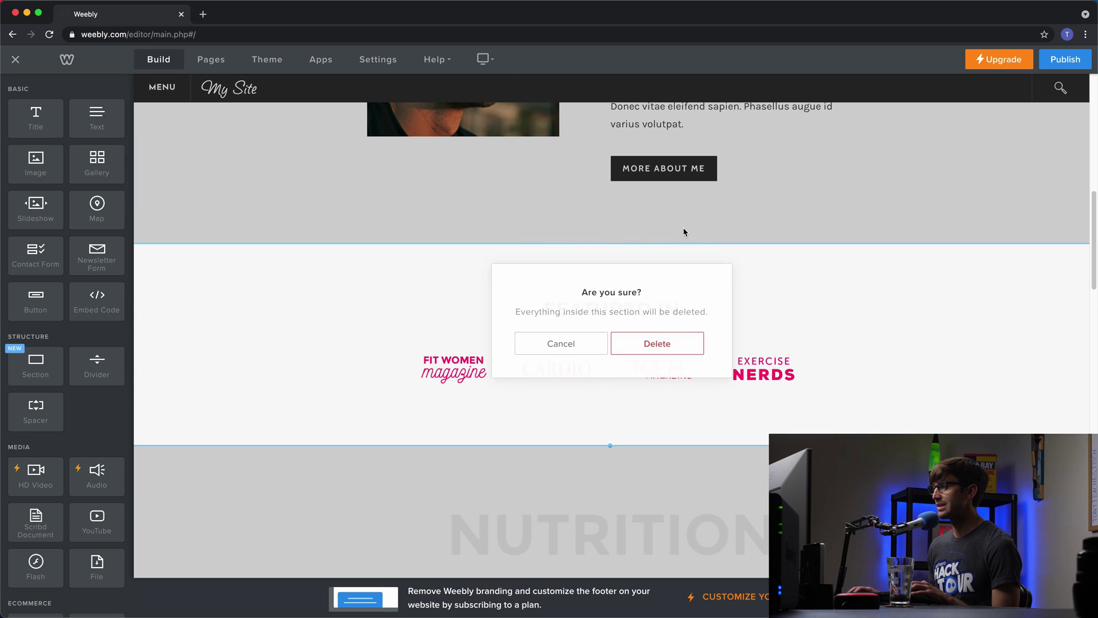
{"action": "left_click", "coordinate": [657, 343]}
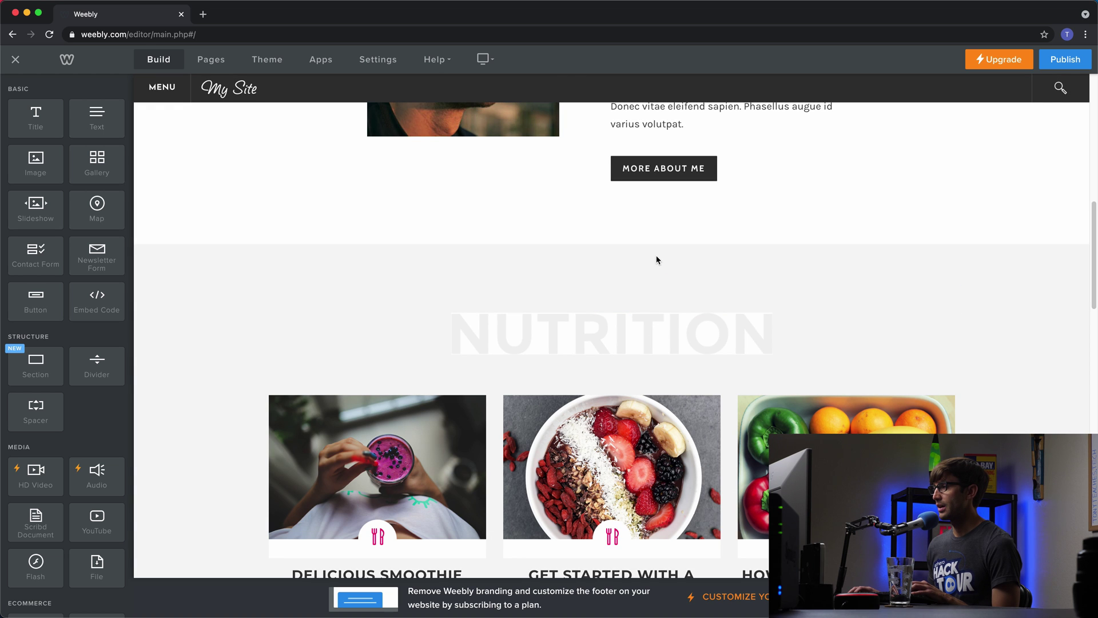
- Delete the Nutrition, Strength and Cardio sections, confirming each deletion
{"action": "scroll", "coordinate": [681, 217], "scroll_direction": "down", "scroll_amount": 3}
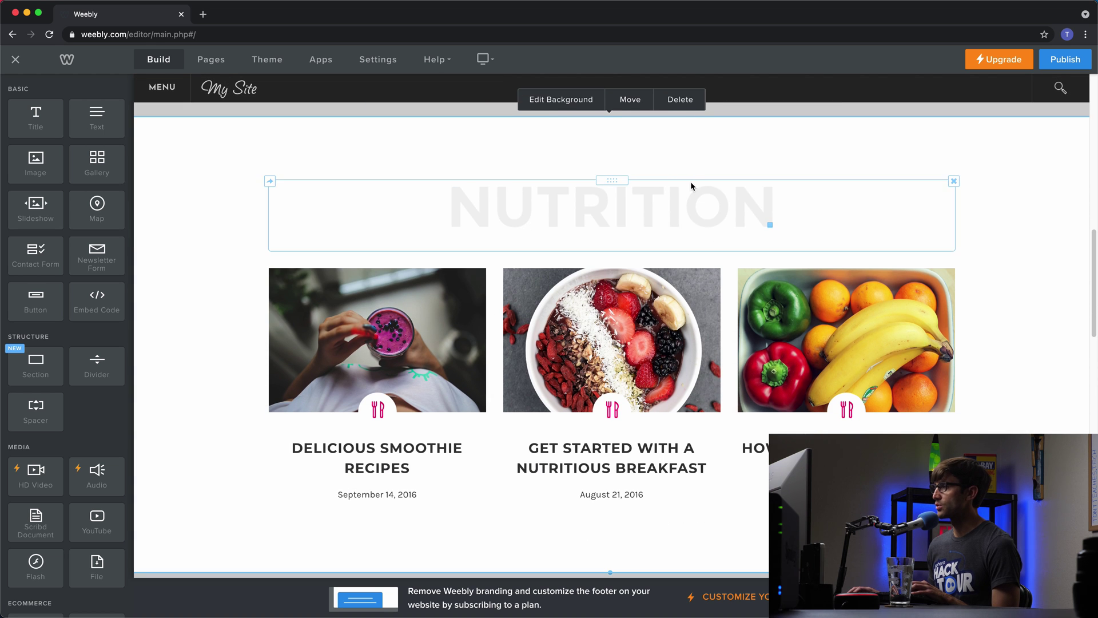
{"action": "left_click", "coordinate": [681, 100]}
{"action": "left_click", "coordinate": [656, 355]}
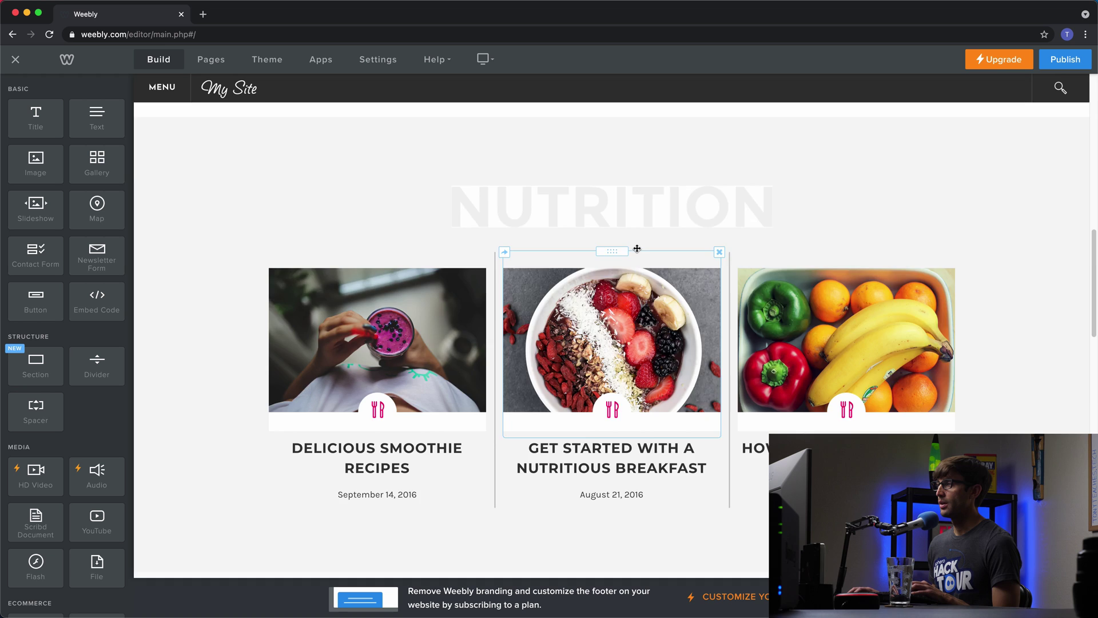
{"action": "mouse_move", "coordinate": [672, 140]}
{"action": "left_click", "coordinate": [681, 101]}
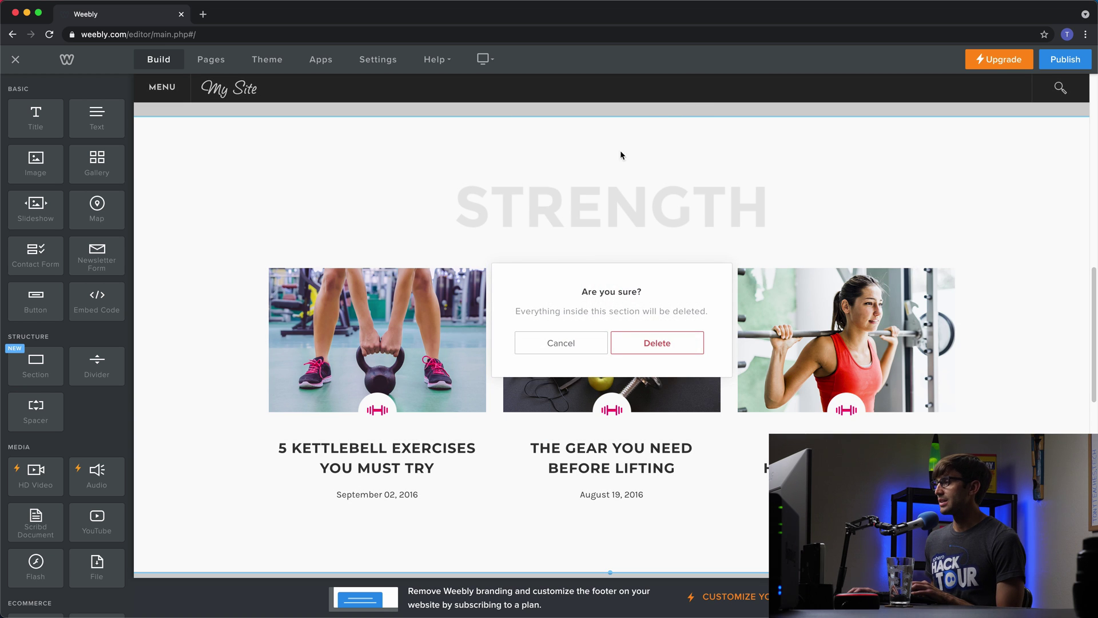
{"action": "left_click", "coordinate": [621, 343]}
{"action": "mouse_move", "coordinate": [622, 128]}
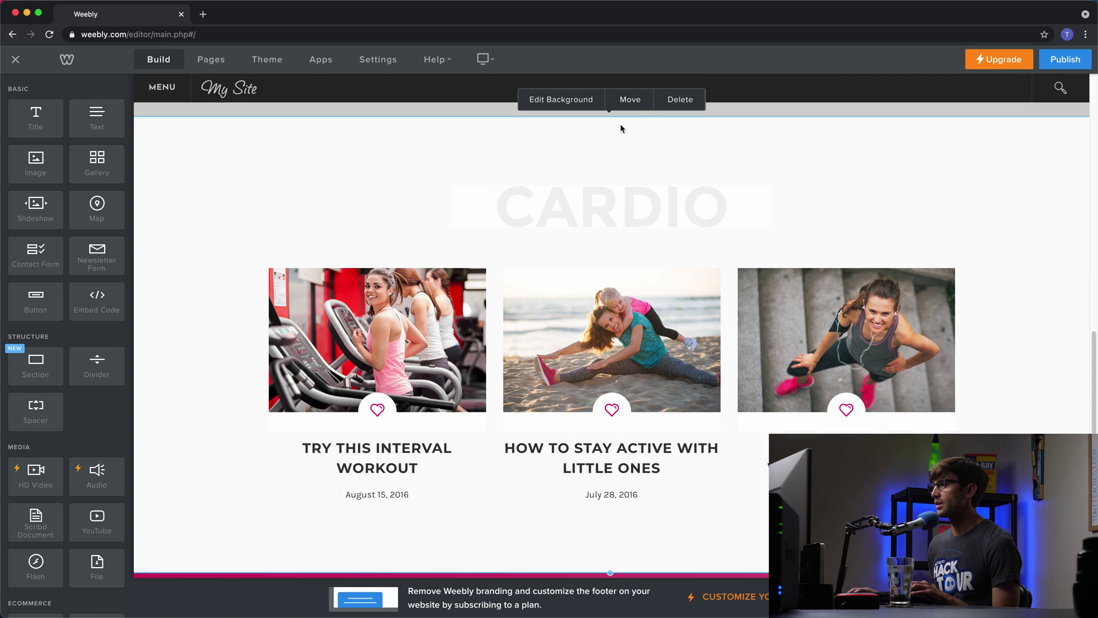
{"action": "left_click", "coordinate": [680, 100]}
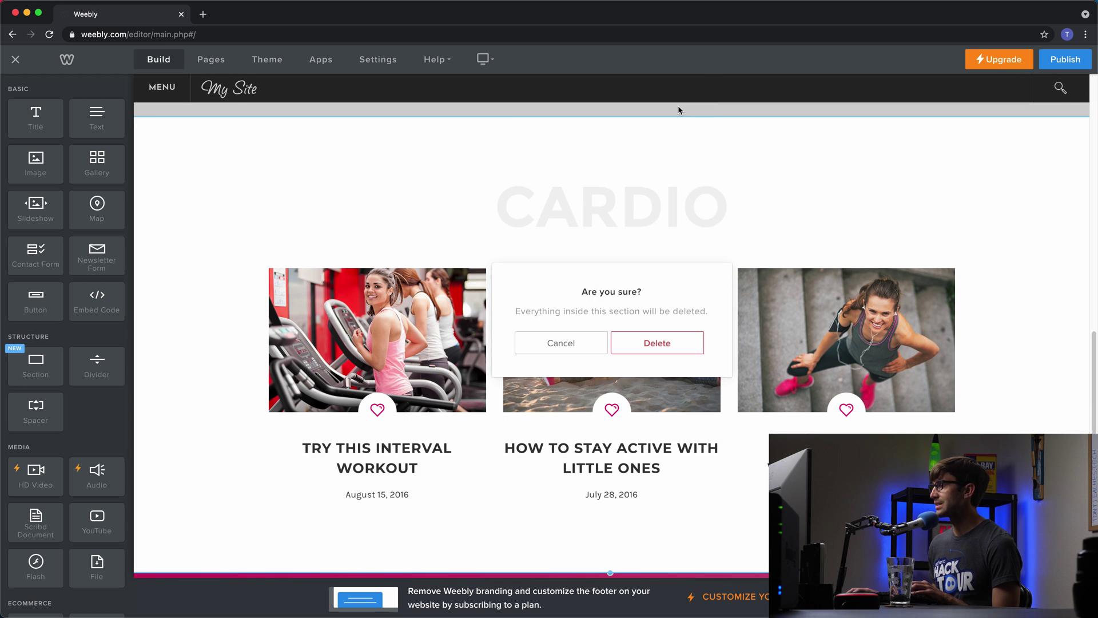
{"action": "left_click", "coordinate": [658, 345]}
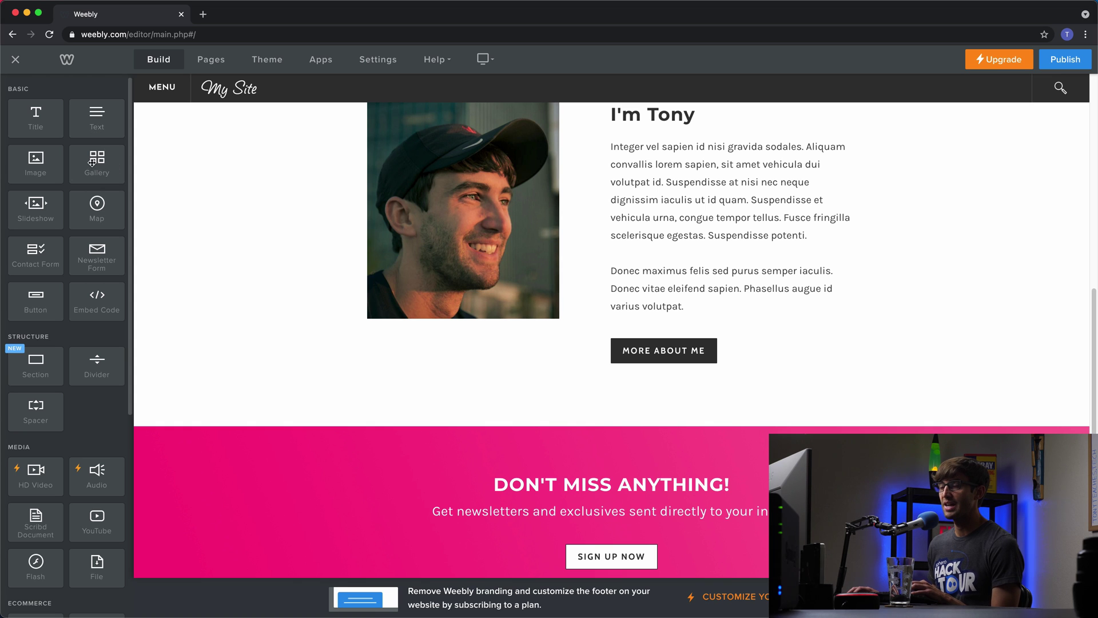
- Place a Gallery below the About section and upload the Desktop portrait JPEG into it
{"action": "left_click_drag", "start_coordinate": [96, 170], "coordinate": [589, 419]}
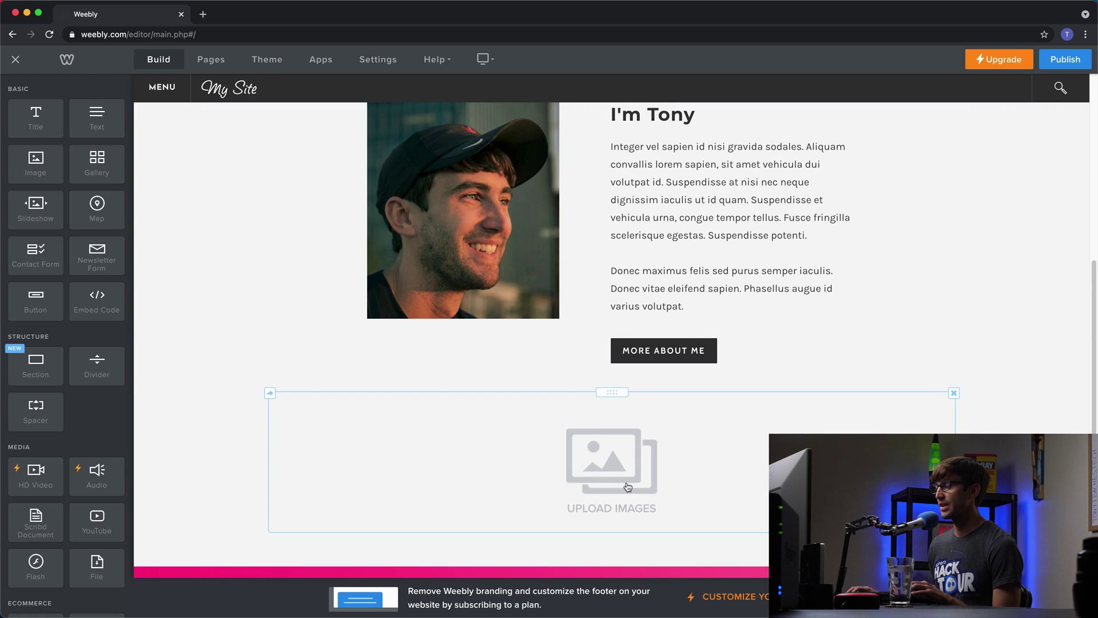
{"action": "left_click", "coordinate": [628, 486]}
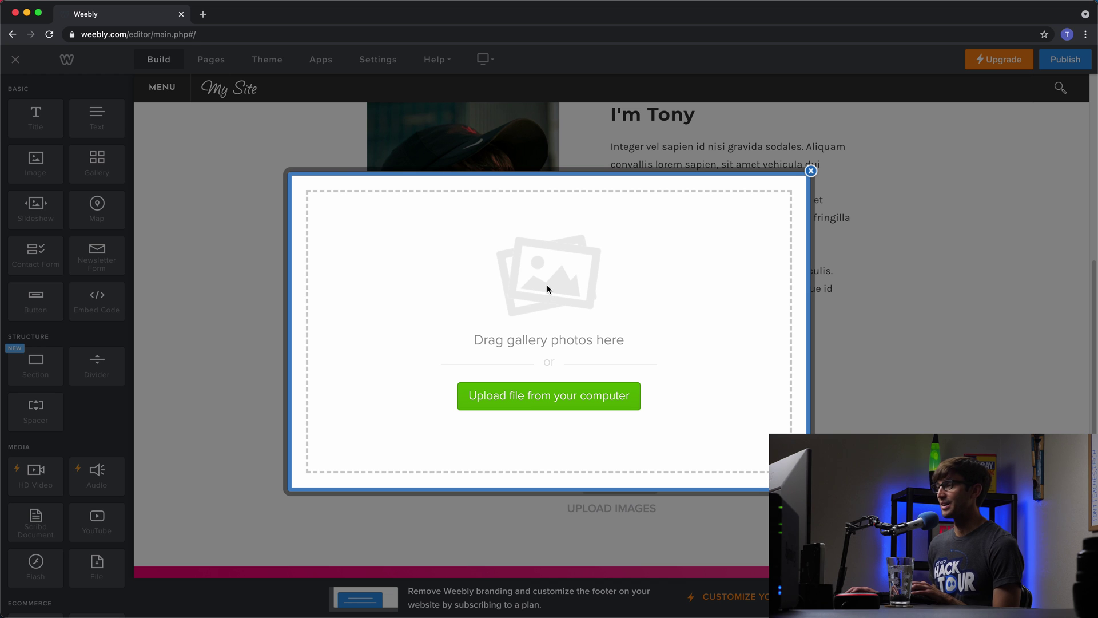
{"action": "left_click", "coordinate": [560, 397]}
{"action": "left_click", "coordinate": [329, 254]}
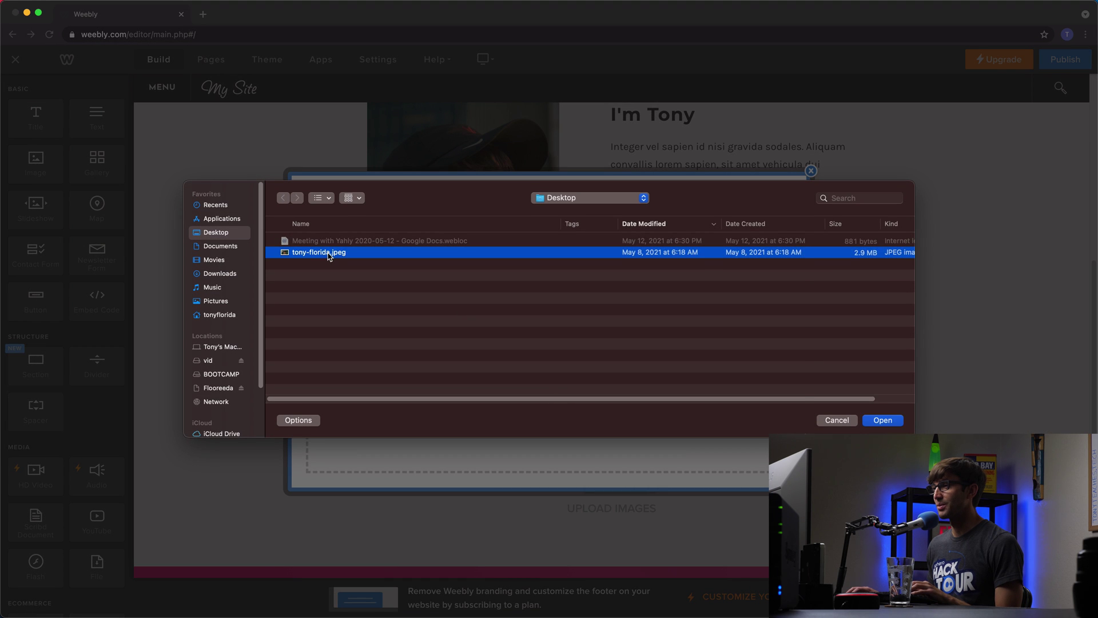
{"action": "double_click", "coordinate": [328, 253]}
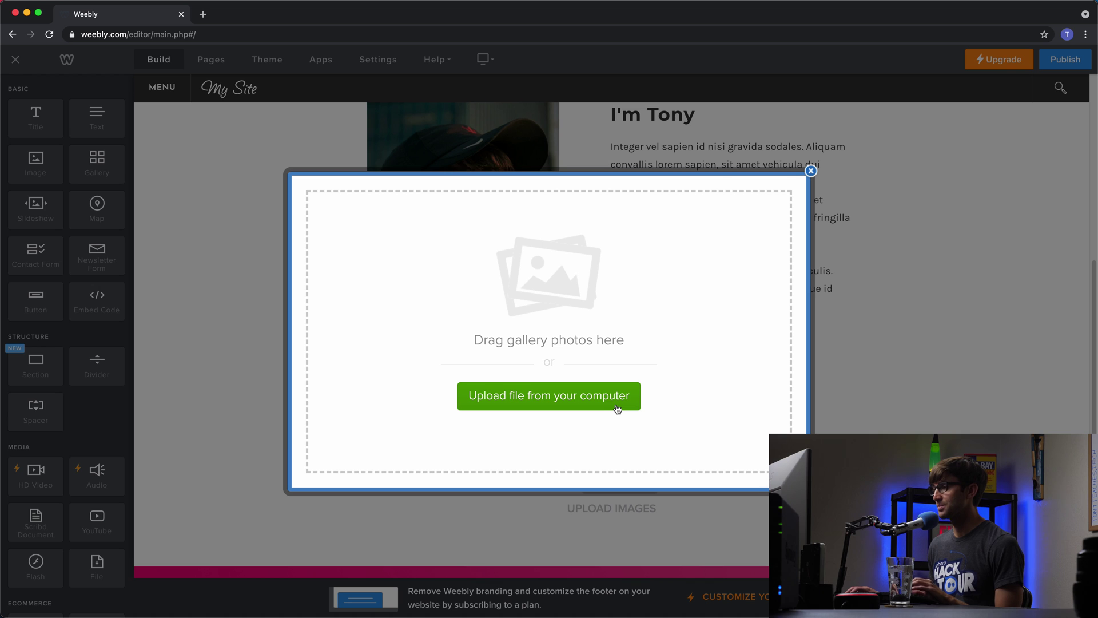
{"action": "scroll", "coordinate": [549, 437], "scroll_direction": "down", "scroll_amount": 2}
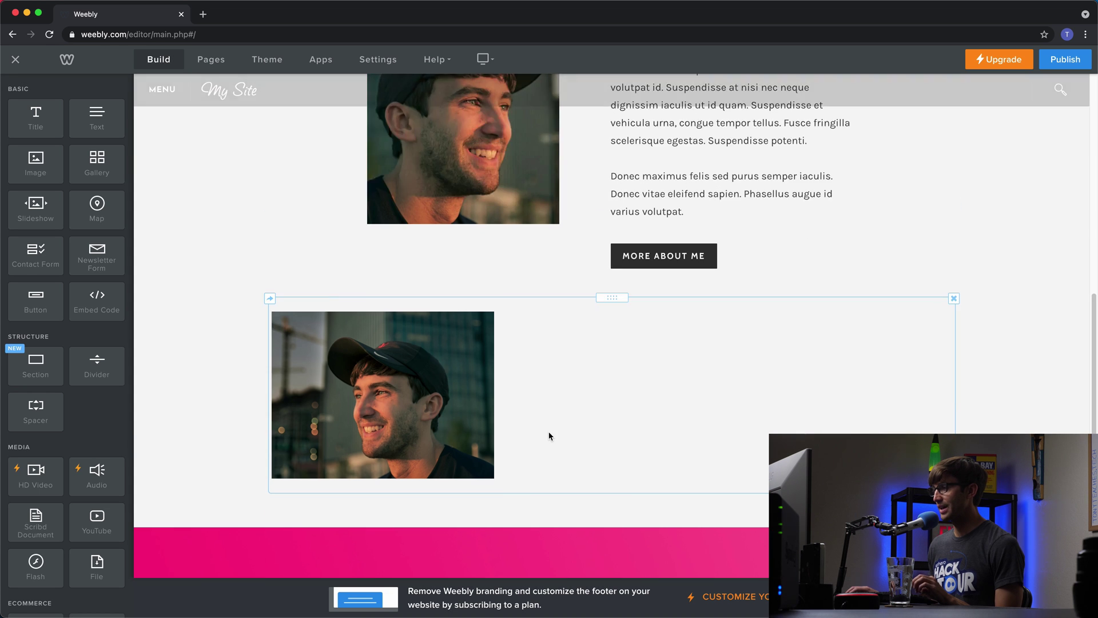
{"action": "scroll", "coordinate": [549, 436], "scroll_direction": "down", "scroll_amount": 2}
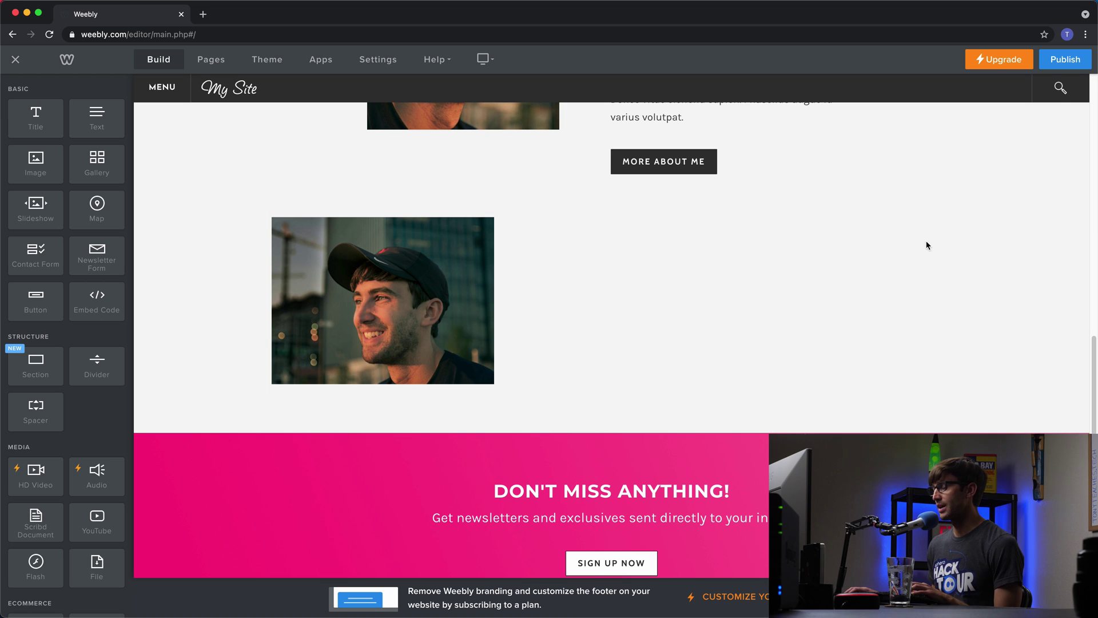
- Drop a new section below the hero and browse the Gallery, Contact and Menu layouts
{"action": "scroll", "coordinate": [644, 317], "scroll_direction": "down", "scroll_amount": 1}
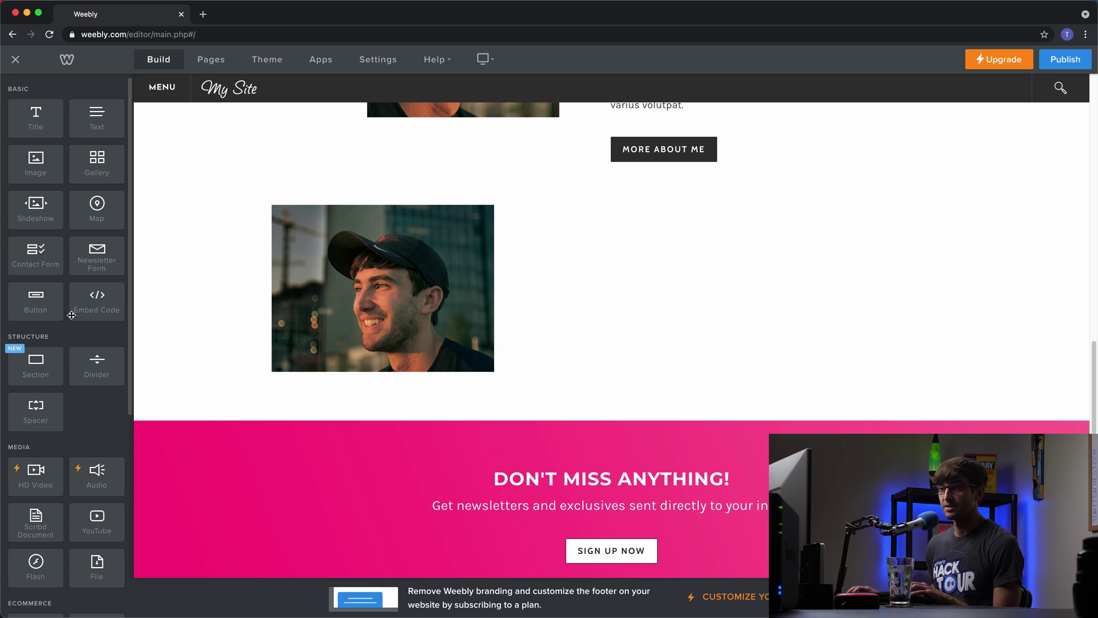
{"action": "scroll", "coordinate": [77, 343], "scroll_direction": "down", "scroll_amount": 3}
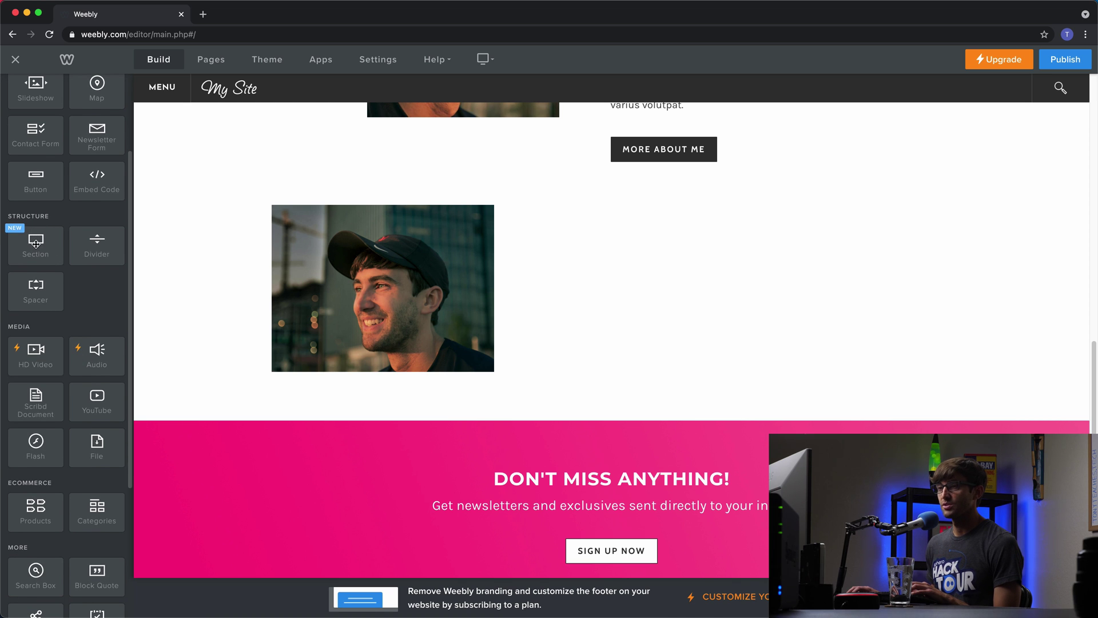
{"action": "left_click_drag", "start_coordinate": [35, 244], "coordinate": [584, 393]}
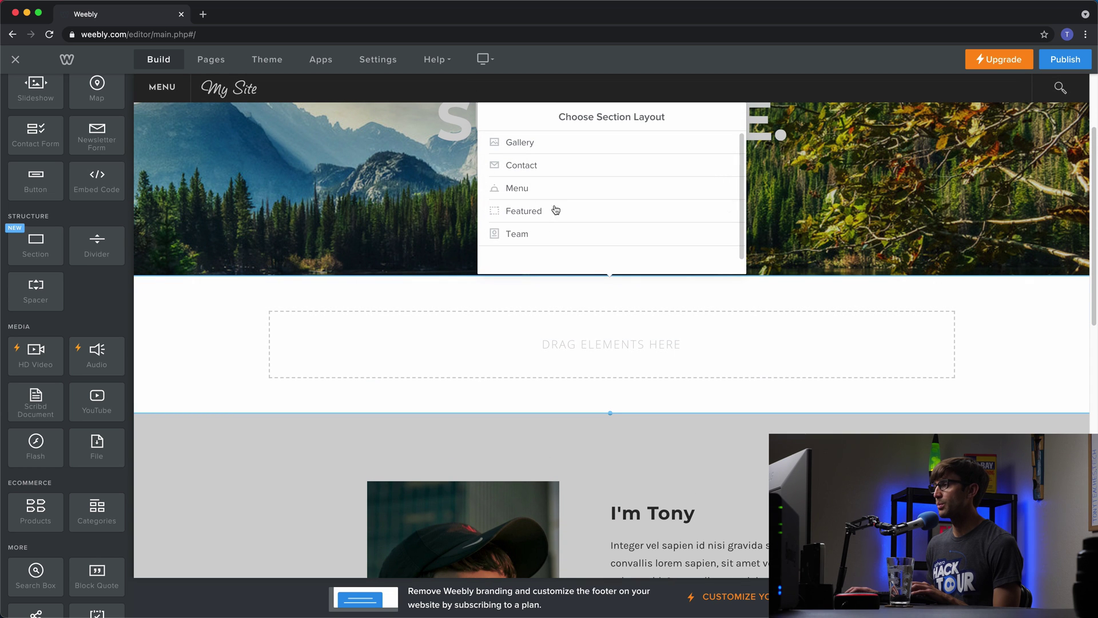
{"action": "left_click", "coordinate": [570, 149]}
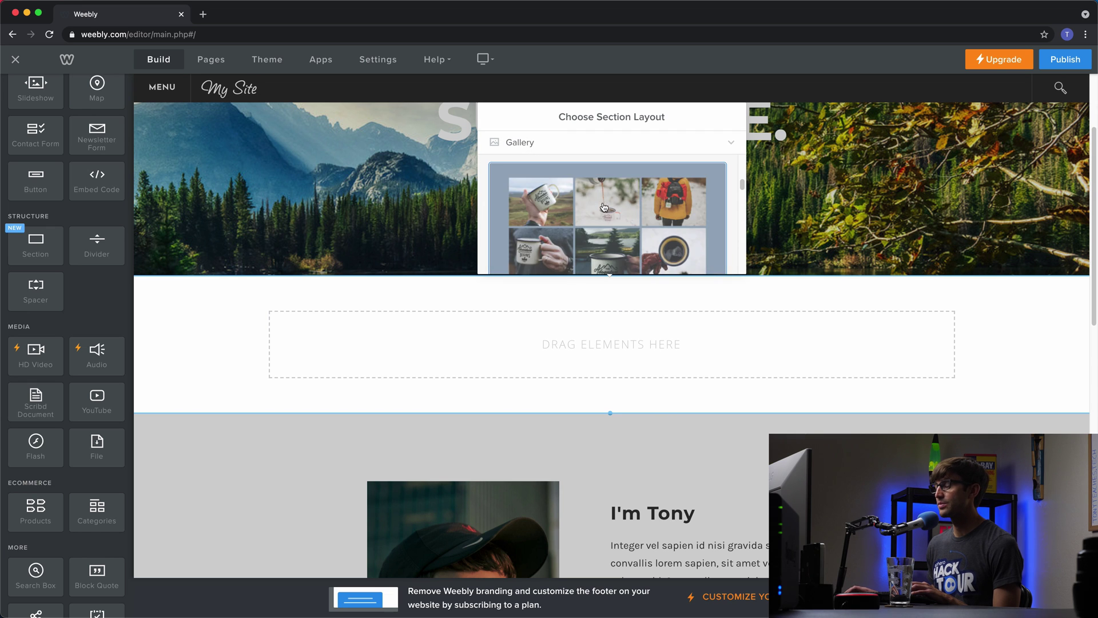
{"action": "scroll", "coordinate": [595, 194], "scroll_direction": "up", "scroll_amount": 3}
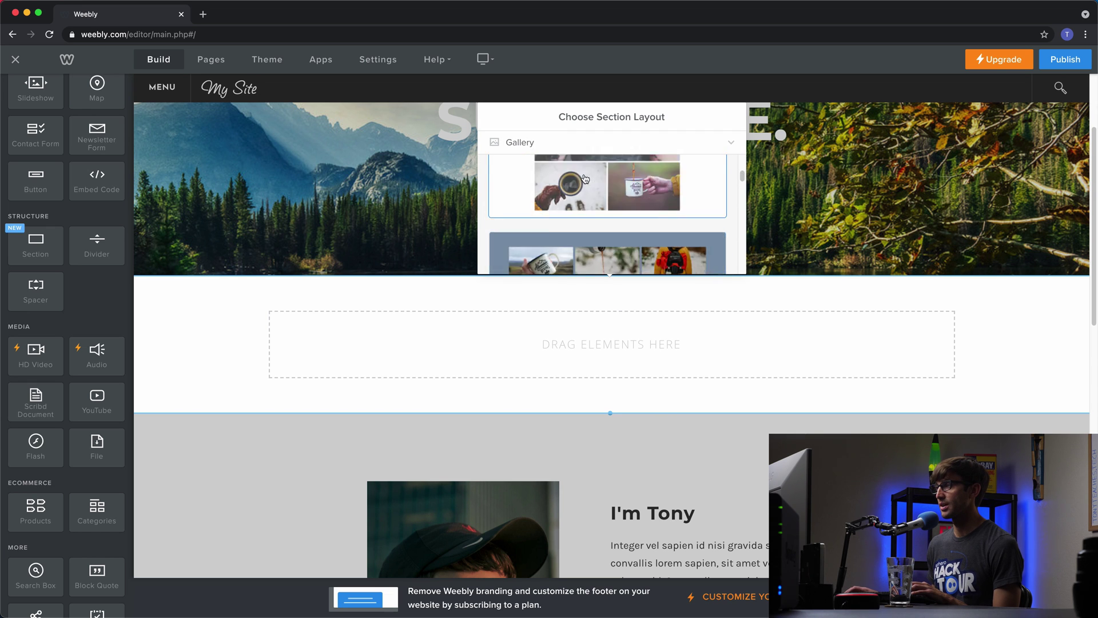
{"action": "left_click", "coordinate": [658, 143]}
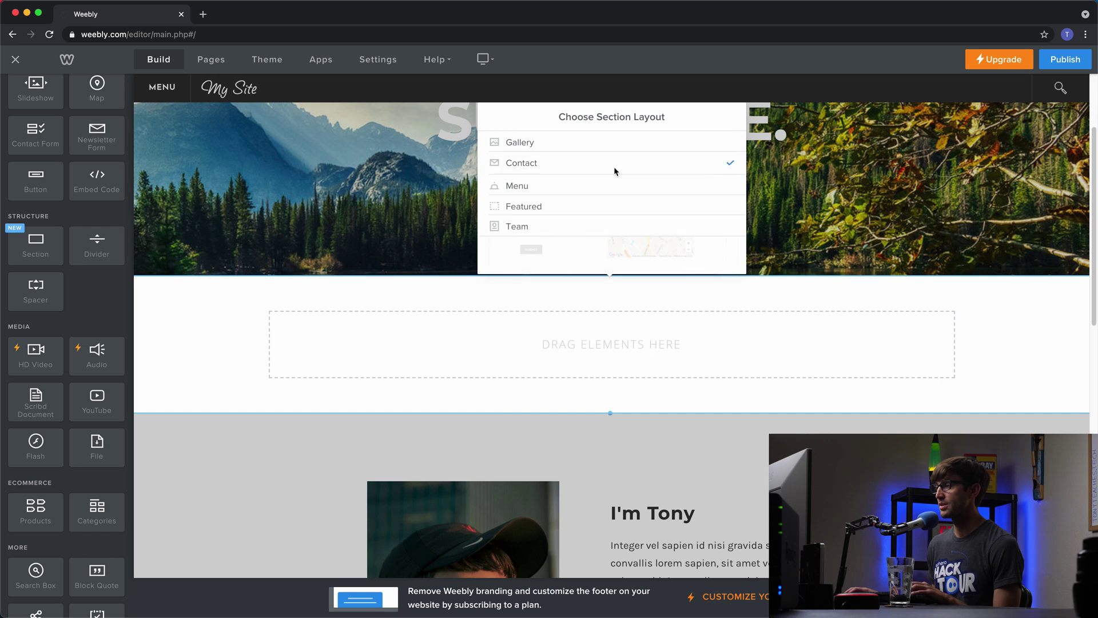
{"action": "left_click", "coordinate": [614, 170]}
{"action": "scroll", "coordinate": [630, 206], "scroll_direction": "down", "scroll_amount": 5}
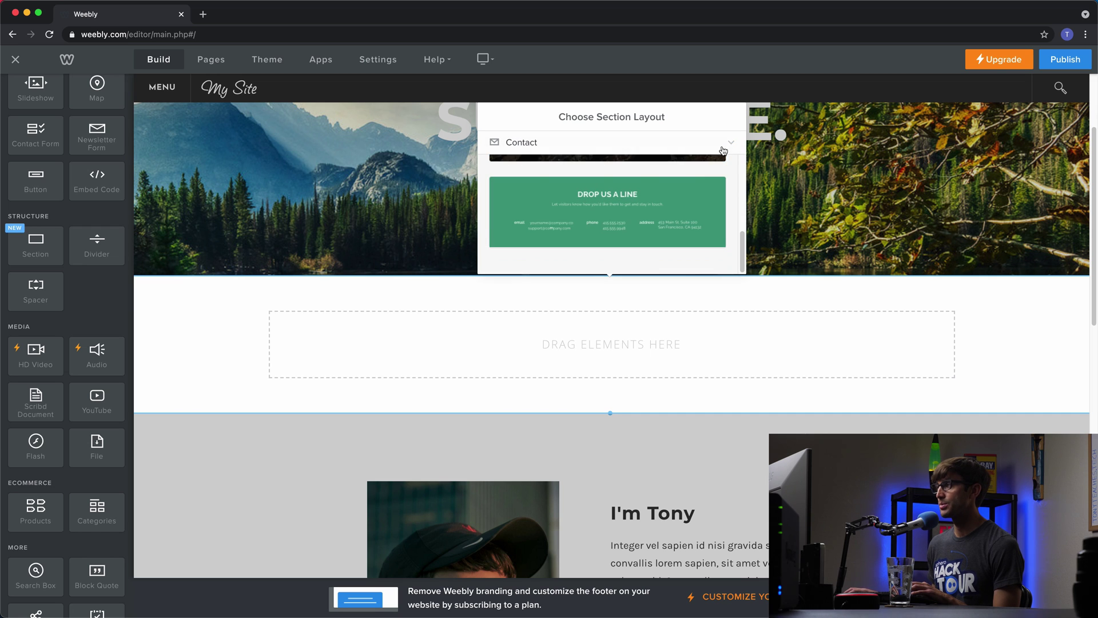
{"action": "left_click", "coordinate": [723, 150]}
{"action": "left_click", "coordinate": [610, 185]}
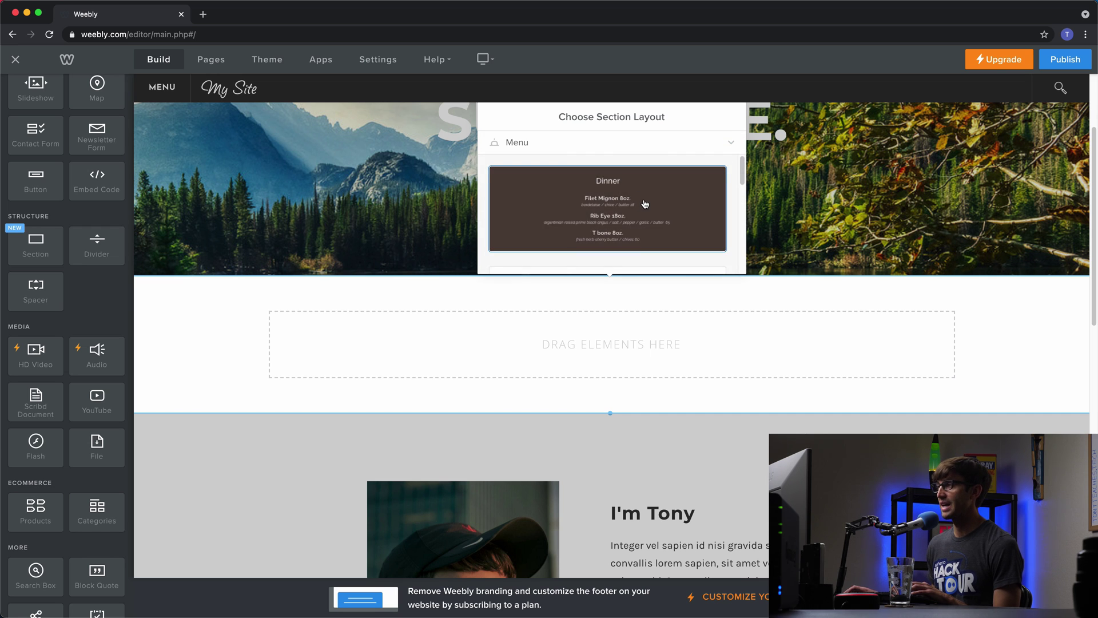
{"action": "scroll", "coordinate": [644, 204], "scroll_direction": "down", "scroll_amount": 3}
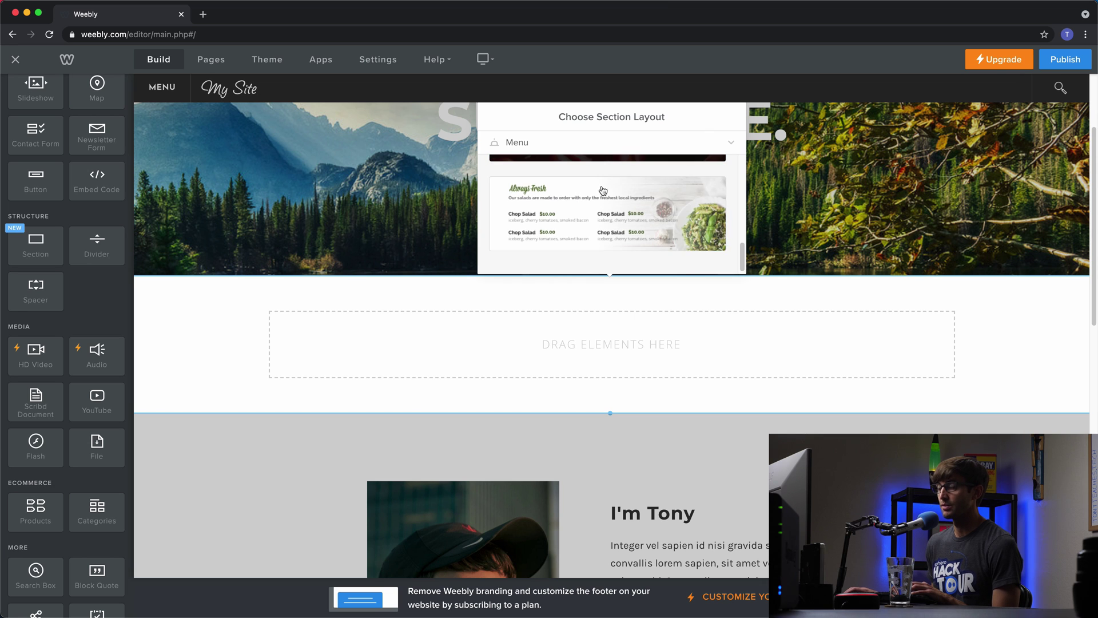
{"action": "left_click", "coordinate": [723, 145]}
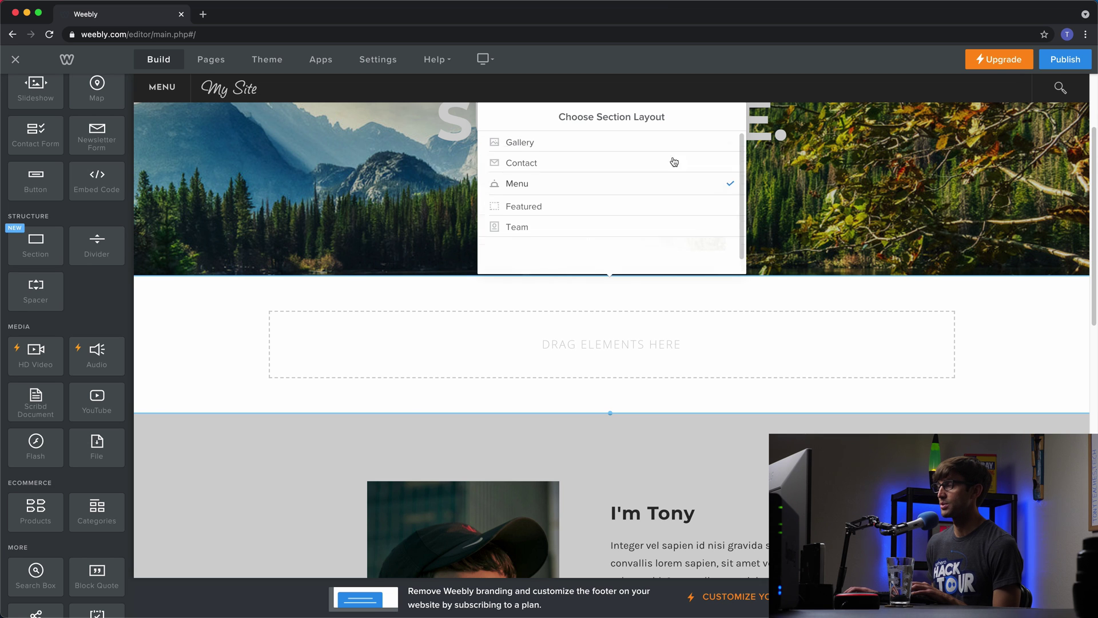
- Apply the Featured 'From Clay to Cup' layout to the new section and save it
{"action": "left_click", "coordinate": [570, 210]}
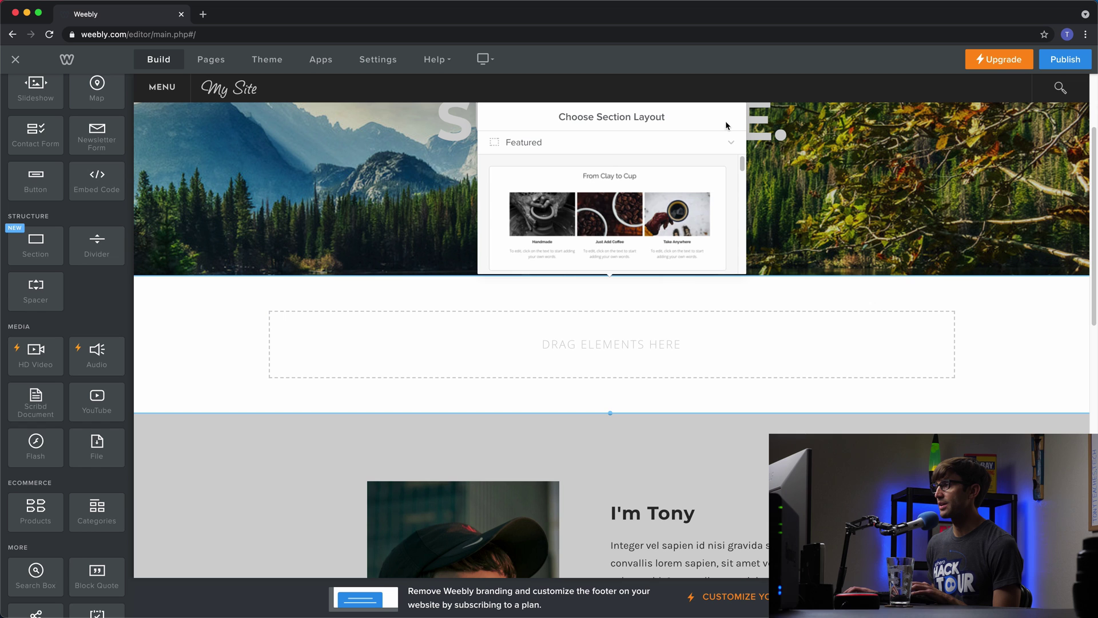
{"action": "scroll", "coordinate": [614, 204], "scroll_direction": "down", "scroll_amount": 2}
{"action": "scroll", "coordinate": [615, 204], "scroll_direction": "up", "scroll_amount": 2}
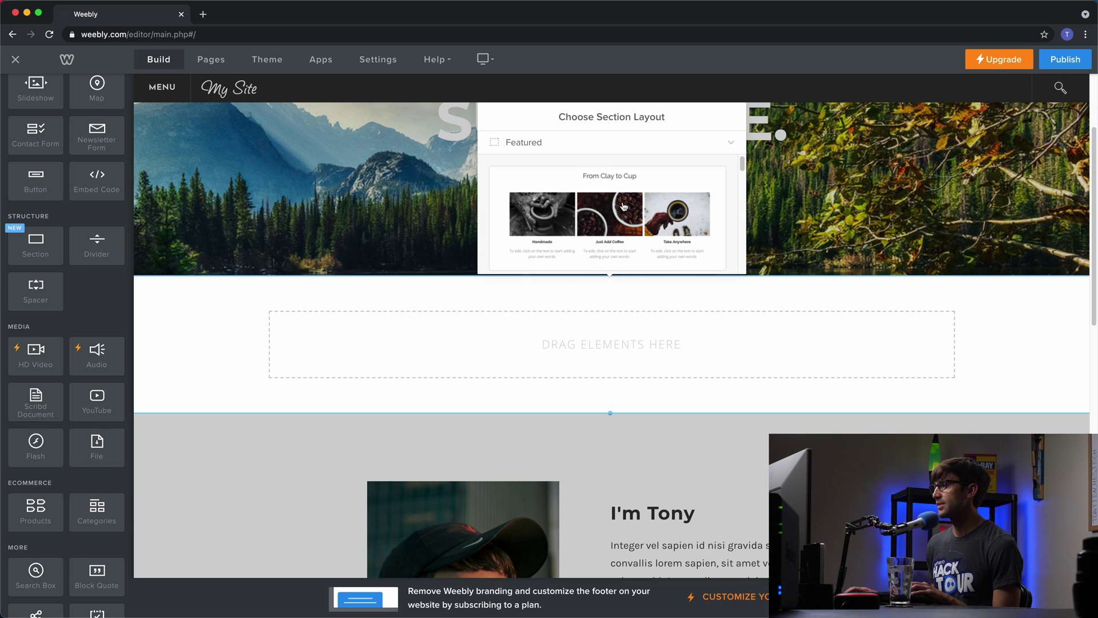
{"action": "left_click", "coordinate": [625, 207]}
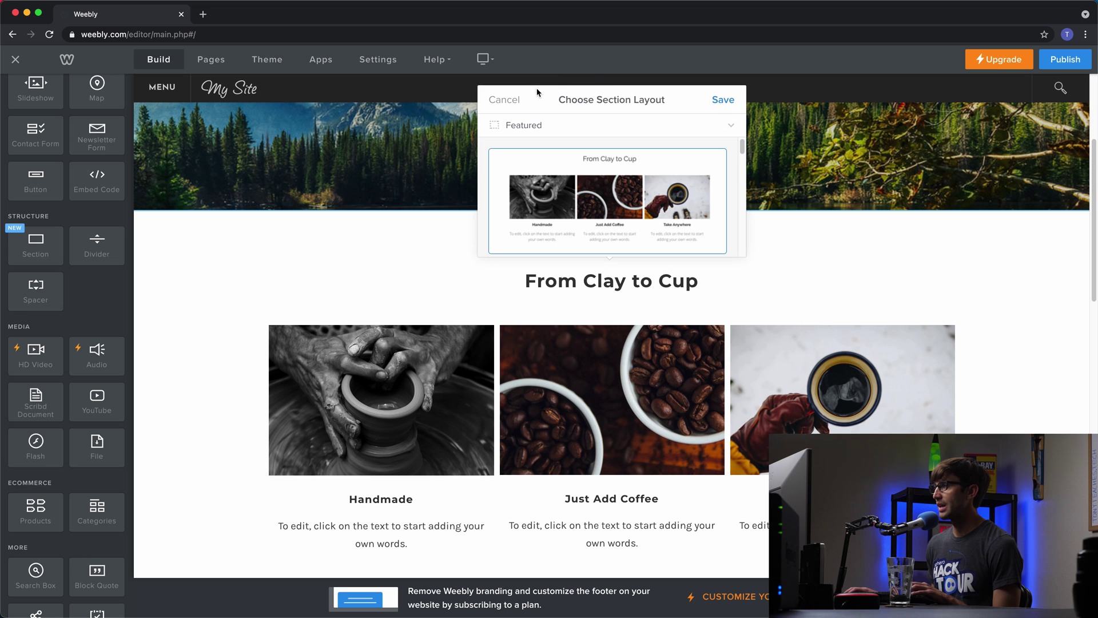
{"action": "left_click", "coordinate": [726, 102]}
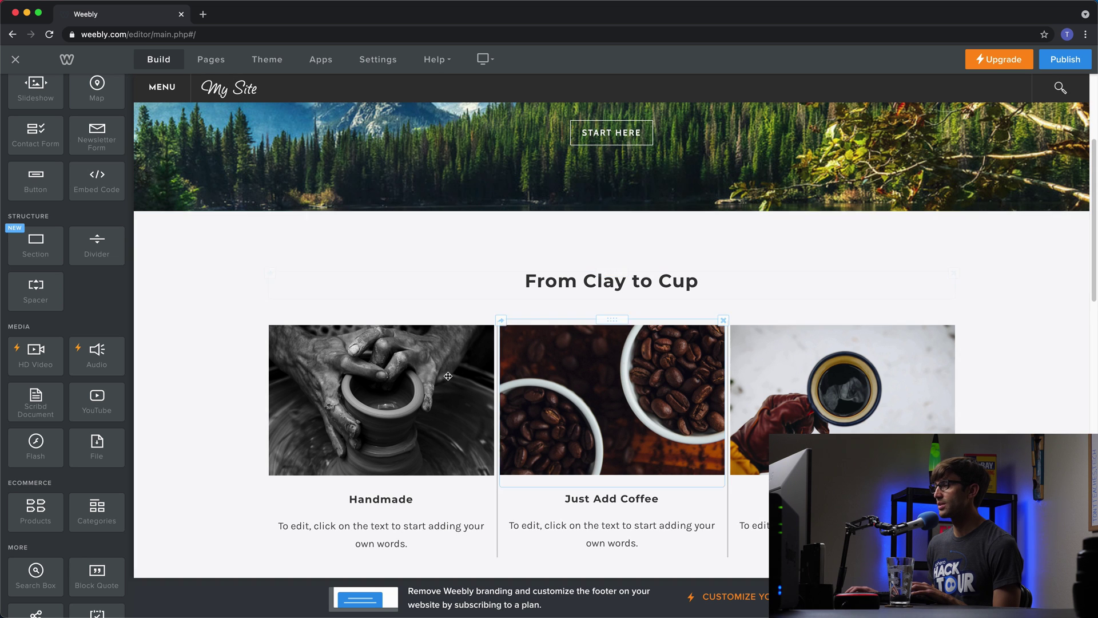
- Check the Handmade, Just Add Coffee and Take Anywhere columns and scroll through to the 'I'm Tony' section
{"action": "left_click", "coordinate": [487, 361]}
{"action": "left_click", "coordinate": [799, 377]}
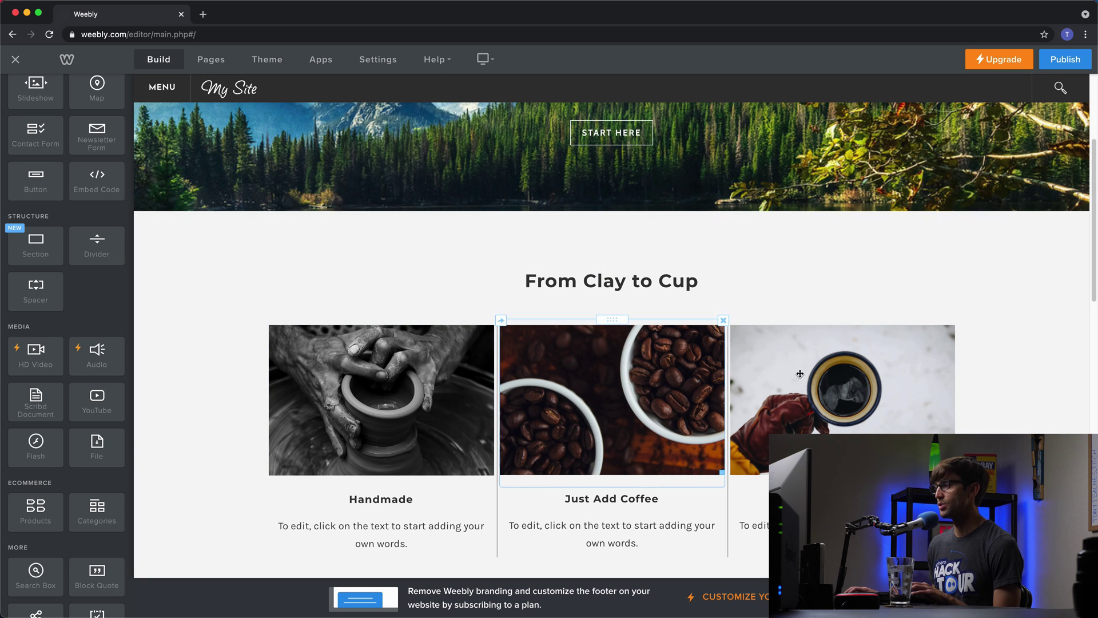
{"action": "scroll", "coordinate": [773, 408], "scroll_direction": "down", "scroll_amount": 2}
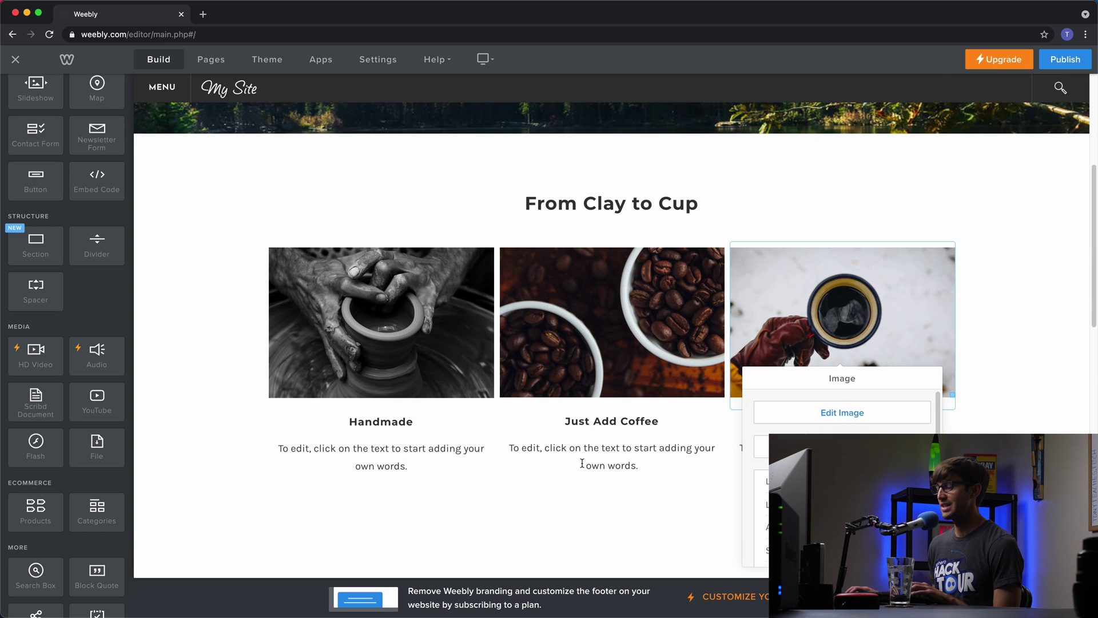
{"action": "left_click", "coordinate": [582, 422]}
{"action": "scroll", "coordinate": [572, 423], "scroll_direction": "down", "scroll_amount": 6}
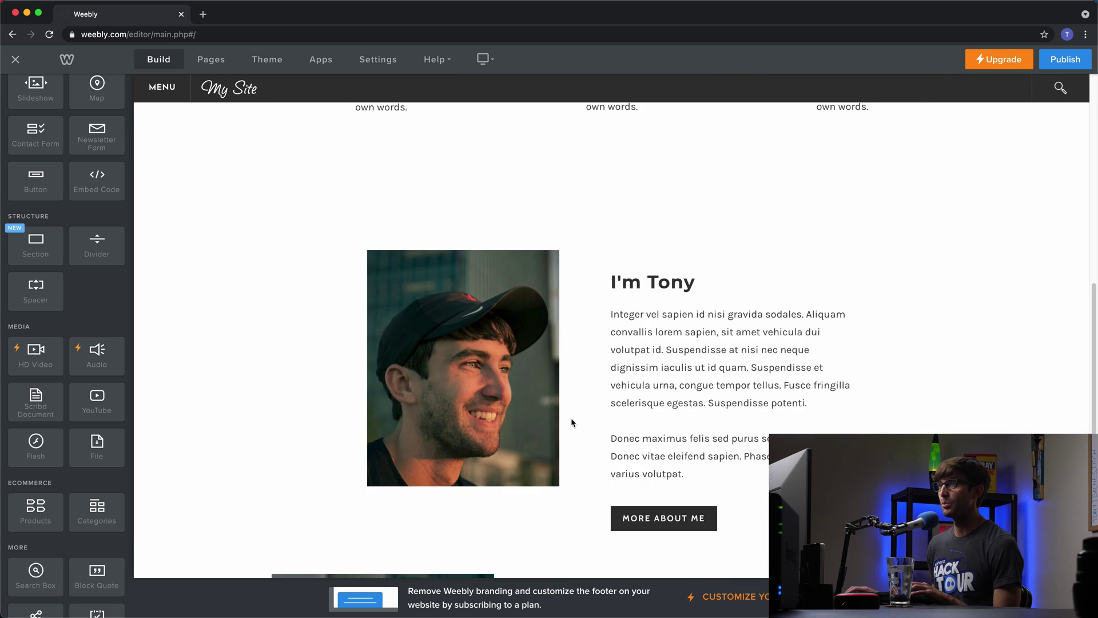
{"action": "scroll", "coordinate": [572, 422], "scroll_direction": "down", "scroll_amount": 7}
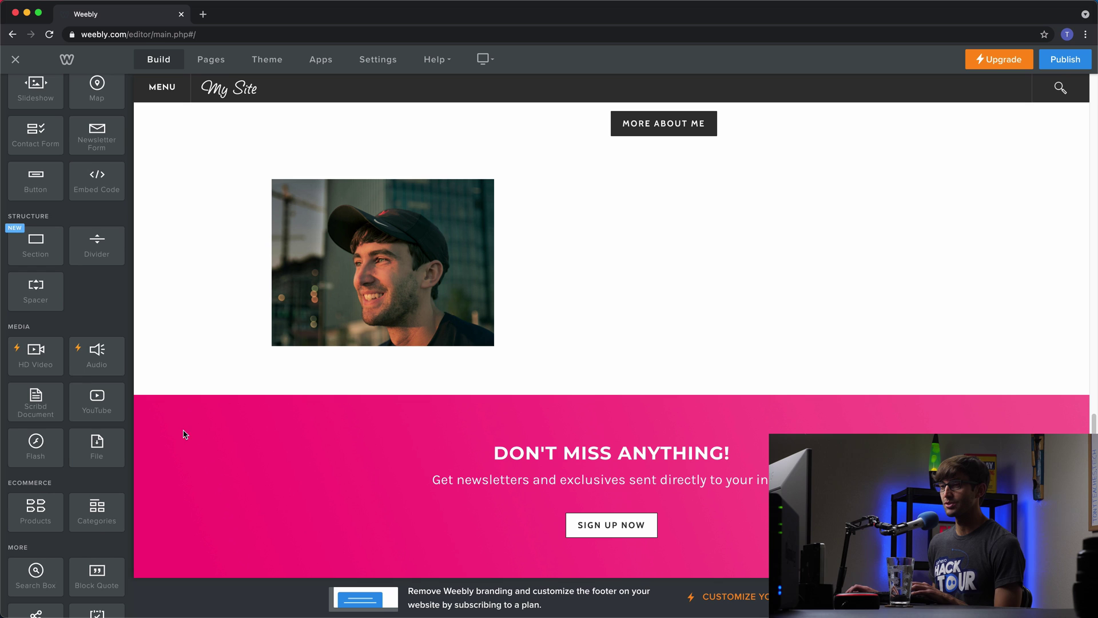
{"action": "scroll", "coordinate": [91, 178], "scroll_direction": "down", "scroll_amount": 2}
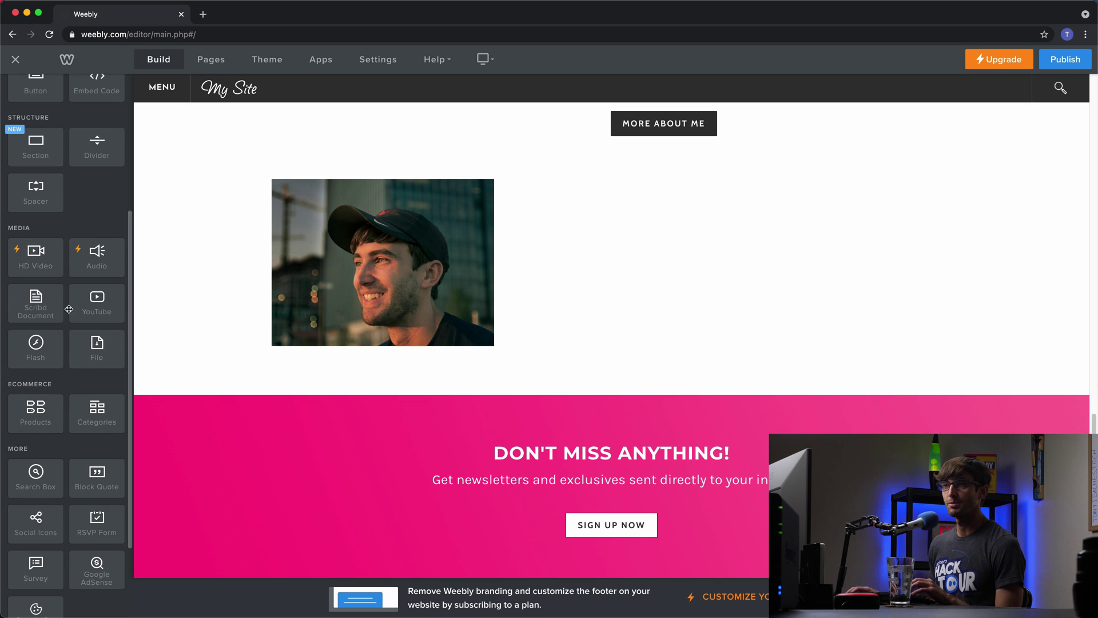
{"action": "scroll", "coordinate": [74, 377], "scroll_direction": "down", "scroll_amount": 1}
{"action": "scroll", "coordinate": [73, 376], "scroll_direction": "up", "scroll_amount": 5}
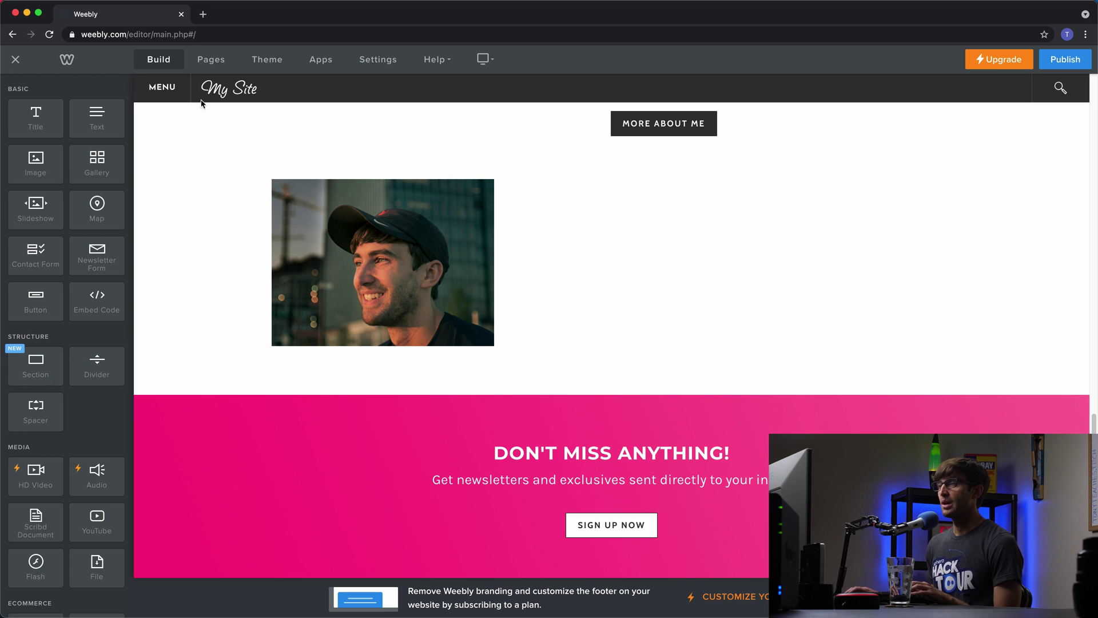
{"action": "scroll", "coordinate": [206, 150], "scroll_direction": "up", "scroll_amount": 6}
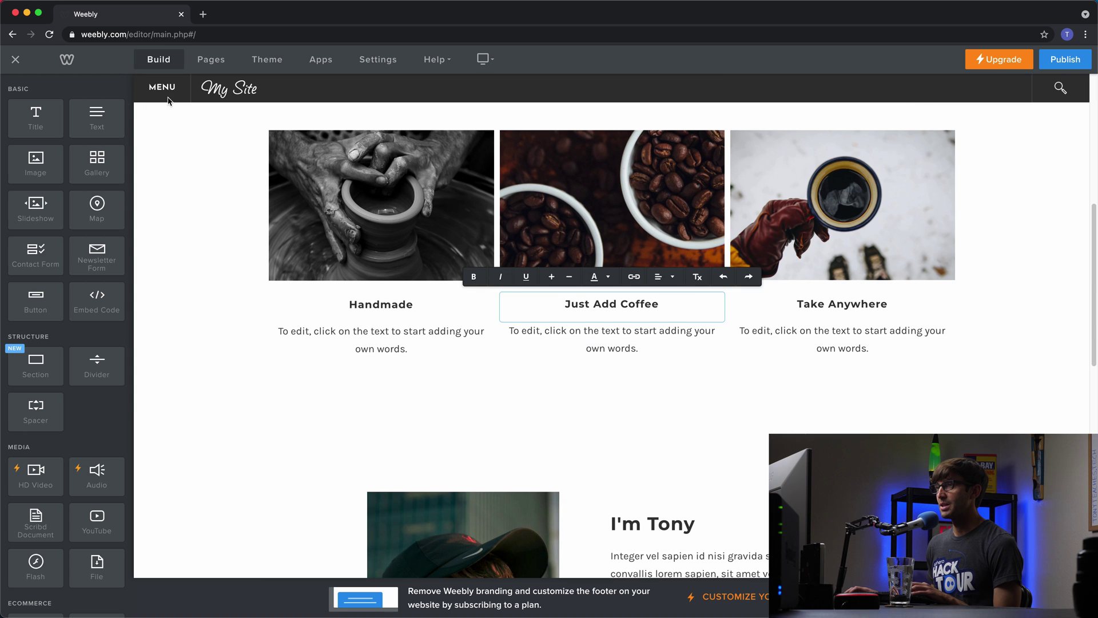
- Open the Blog page from the pages list and start a new post titled 'Hello World'
{"action": "left_click", "coordinate": [163, 89]}
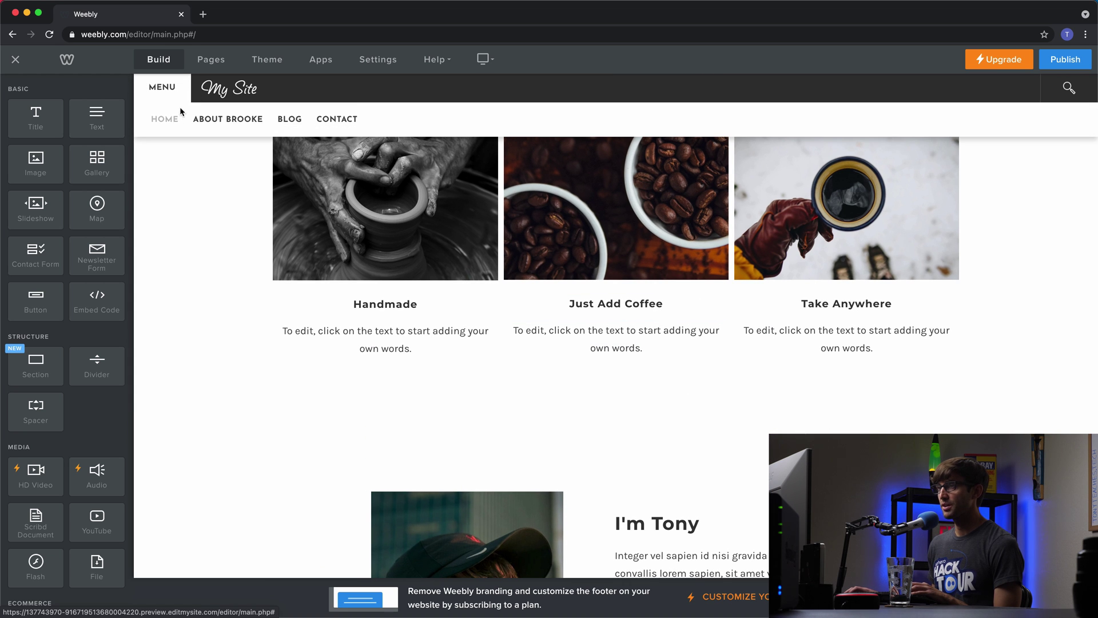
{"action": "scroll", "coordinate": [177, 211], "scroll_direction": "up", "scroll_amount": 2}
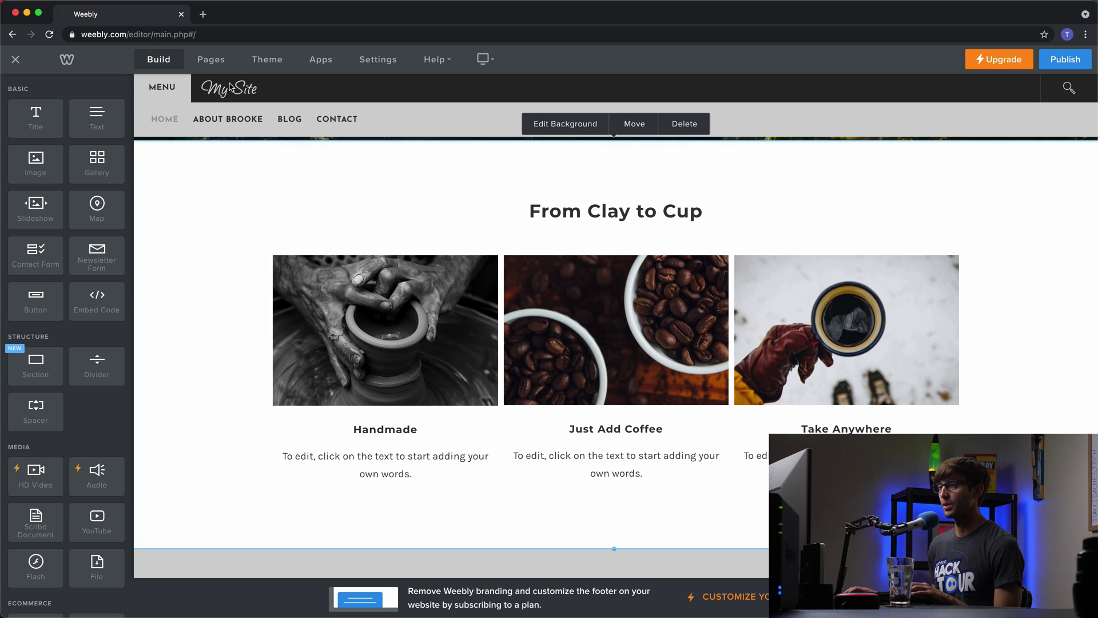
{"action": "left_click", "coordinate": [218, 66]}
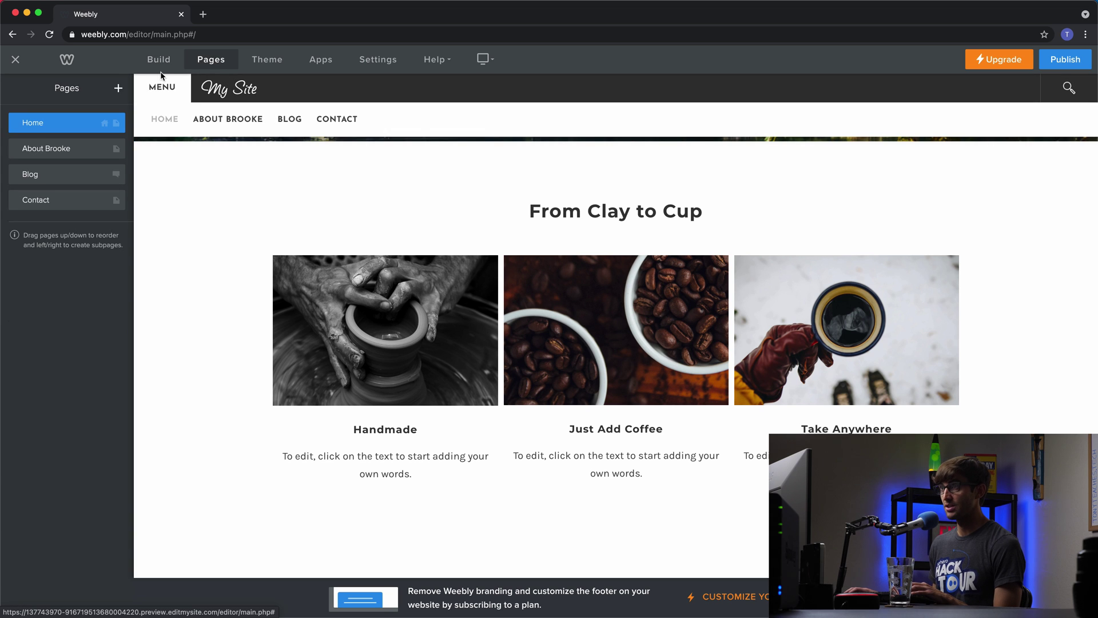
{"action": "left_click", "coordinate": [40, 176]}
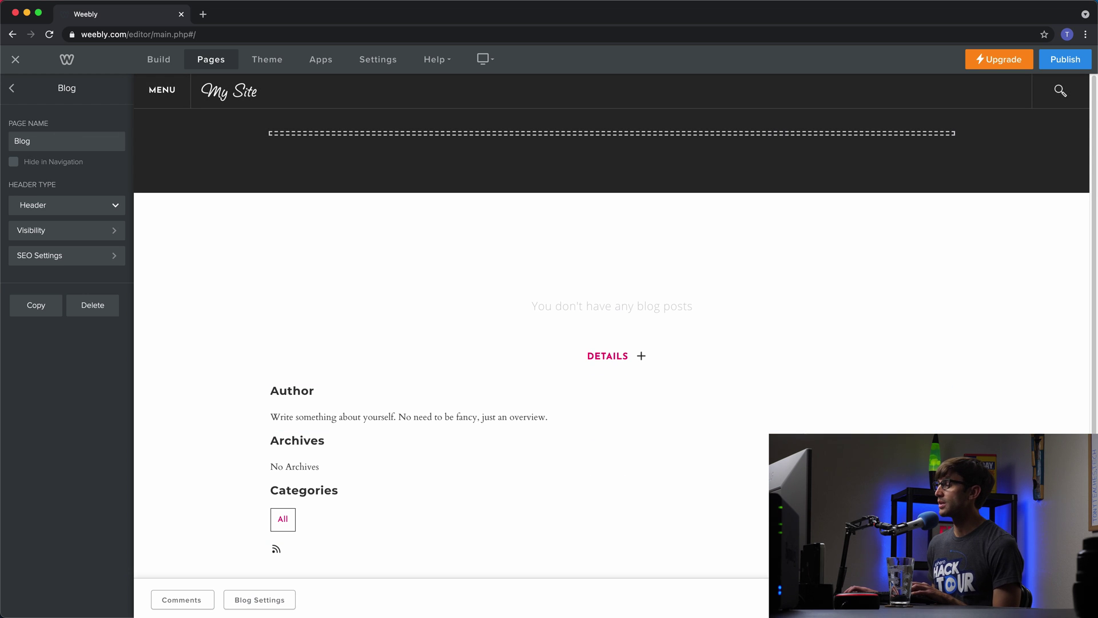
{"action": "left_click", "coordinate": [896, 595]}
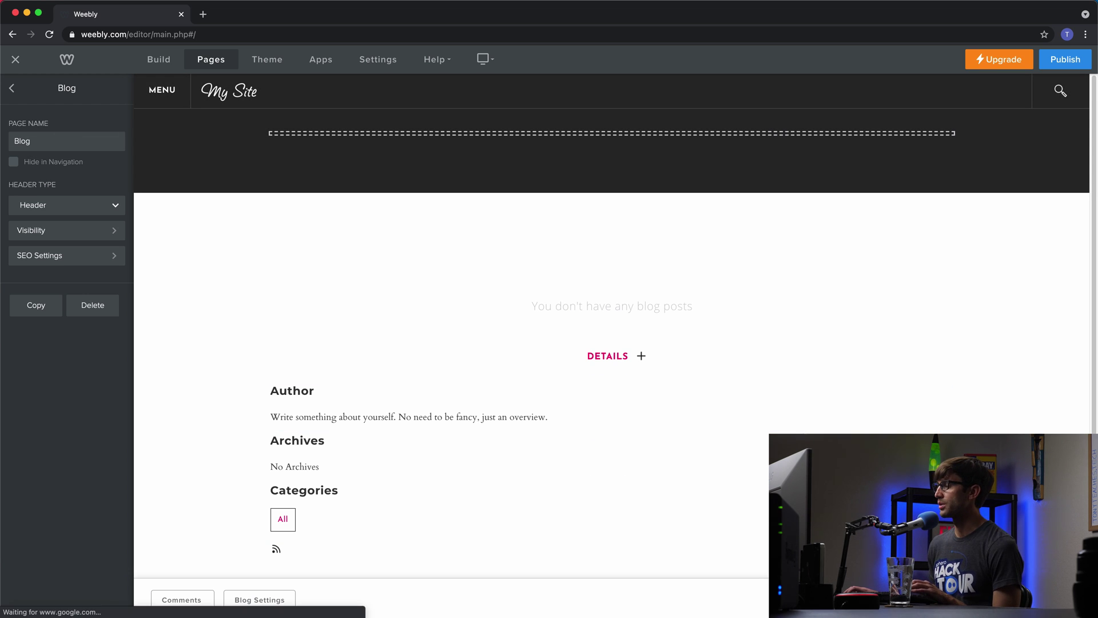
{"action": "left_click", "coordinate": [346, 252]}
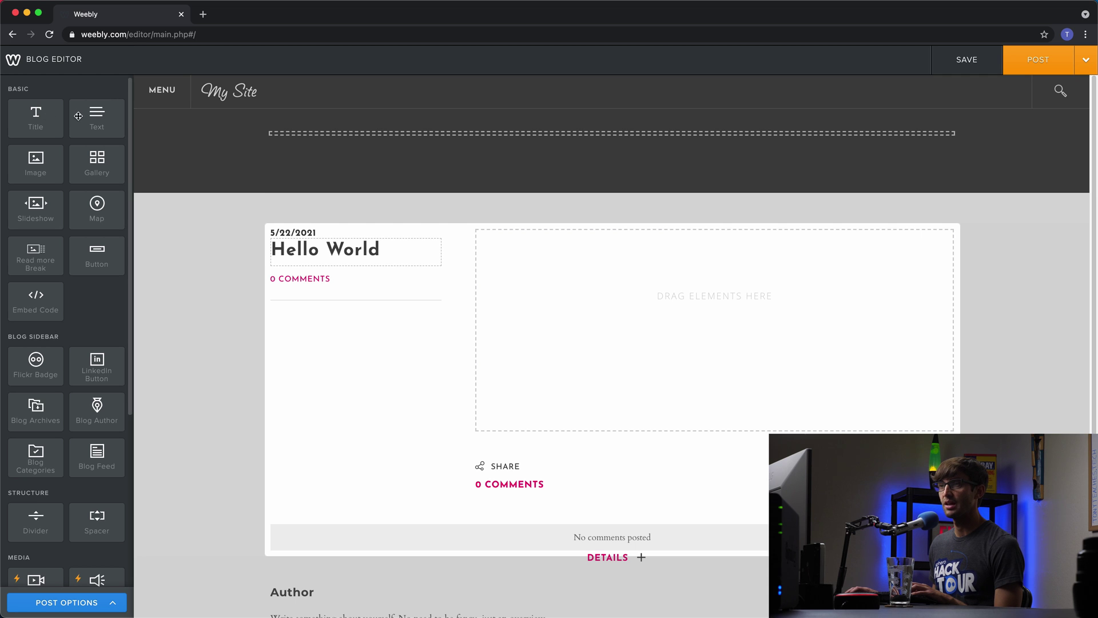
- Add a text block reading 'Welcome to my blog. This is my very first blog post!' and an image block beneath
{"action": "left_click_drag", "start_coordinate": [79, 116], "coordinate": [561, 251]}
{"action": "left_click", "coordinate": [532, 235]}
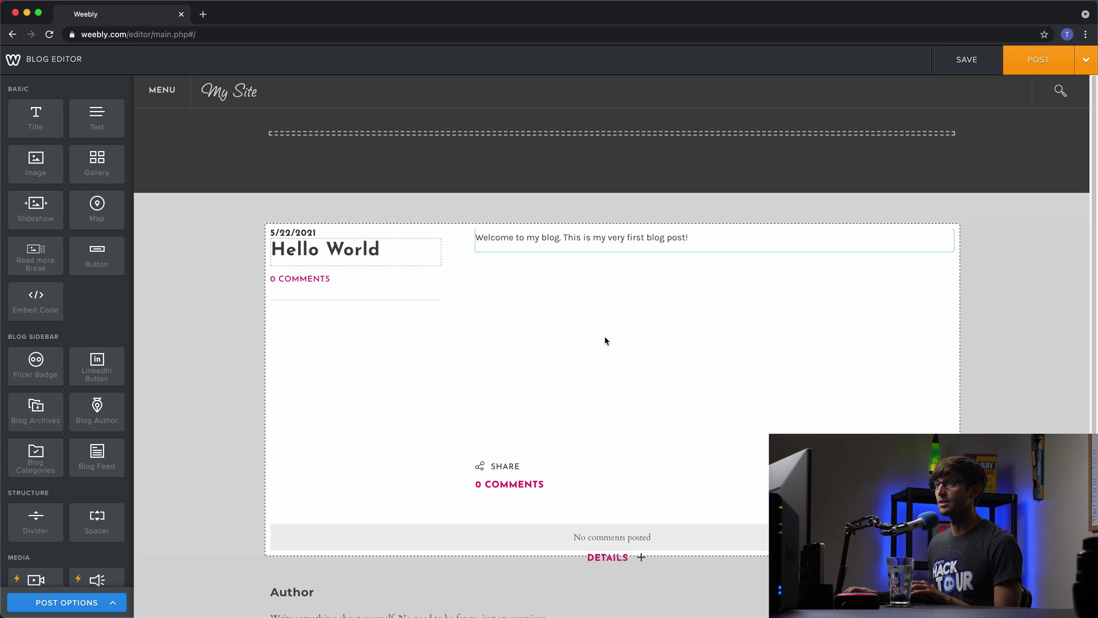
{"action": "left_click_drag", "start_coordinate": [73, 173], "coordinate": [828, 336]}
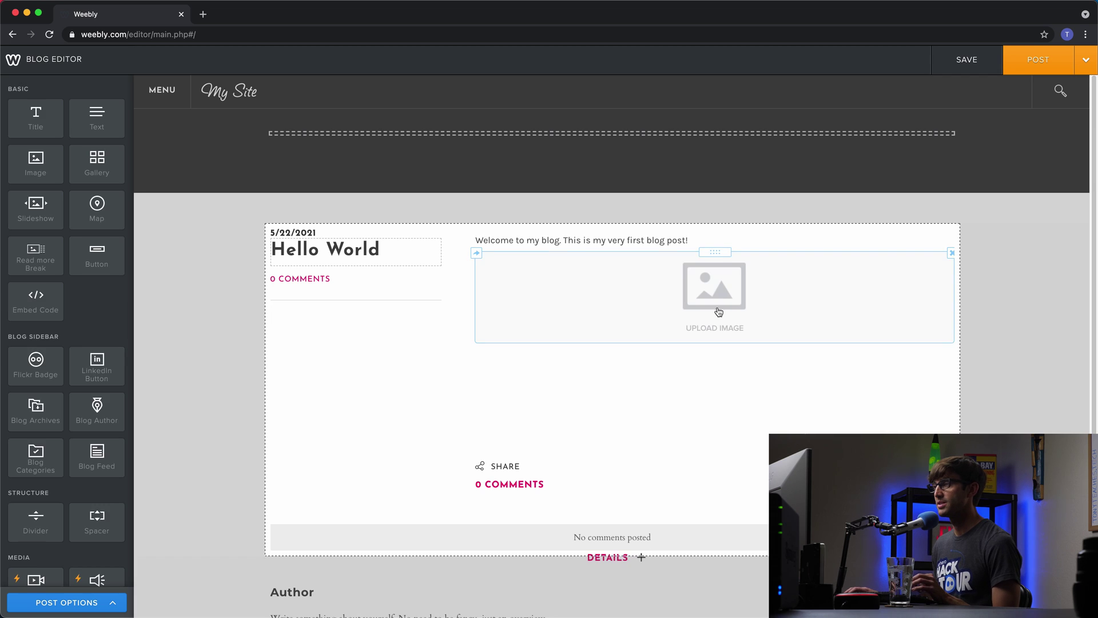
- Search stock photos for 'earth' and place the globe-with-pushpin photo in the post's image block
{"action": "left_click", "coordinate": [718, 287]}
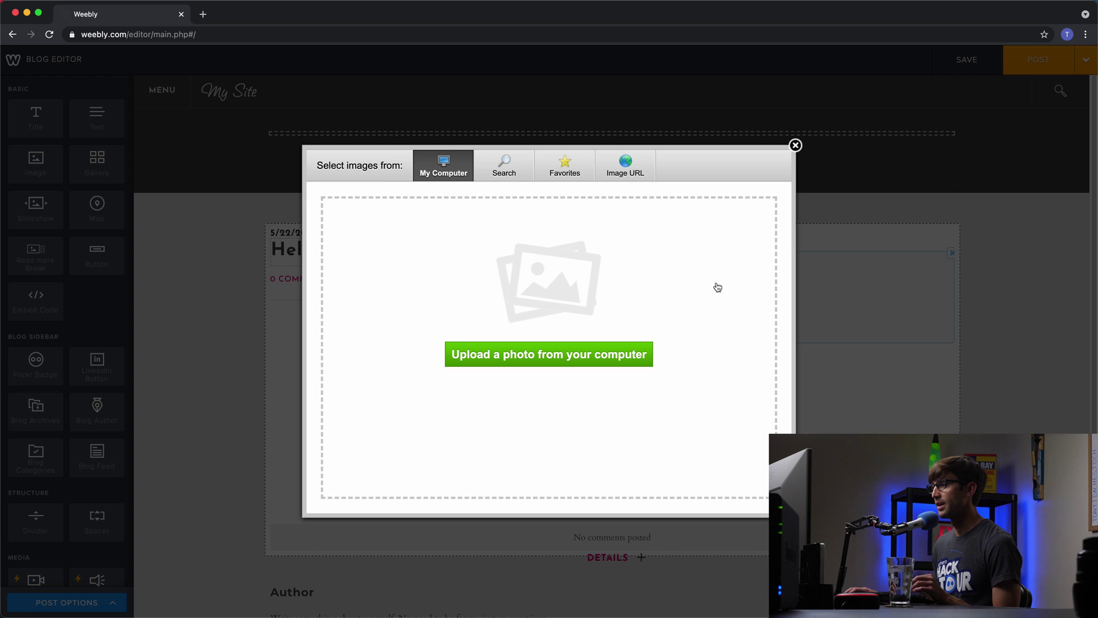
{"action": "left_click", "coordinate": [515, 168]}
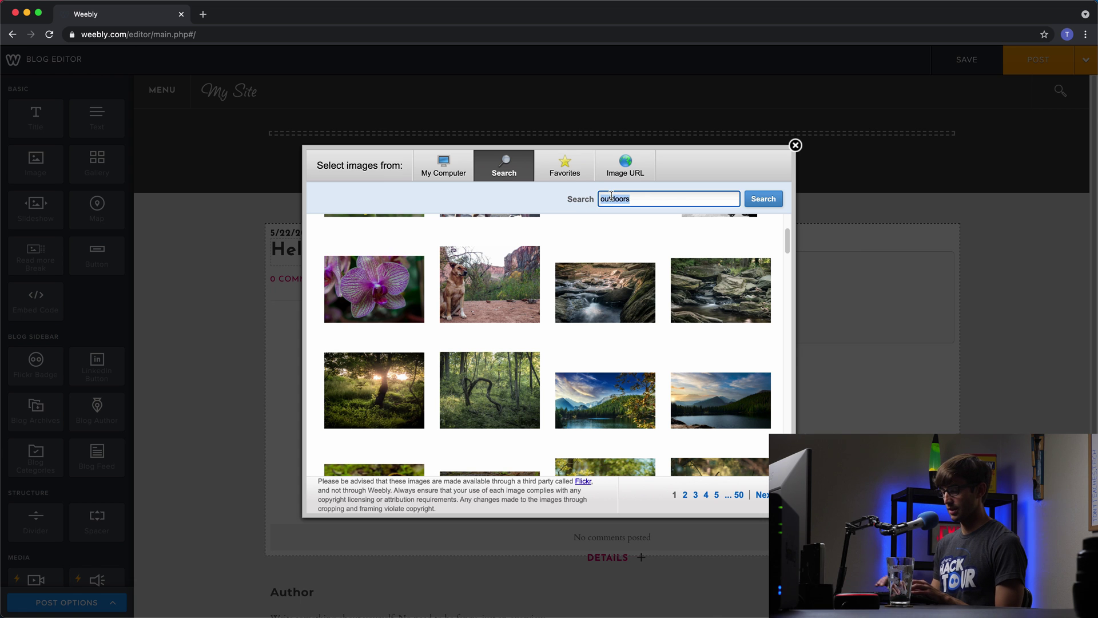
{"action": "type", "text": "h"}
{"action": "key", "text": "Return"}
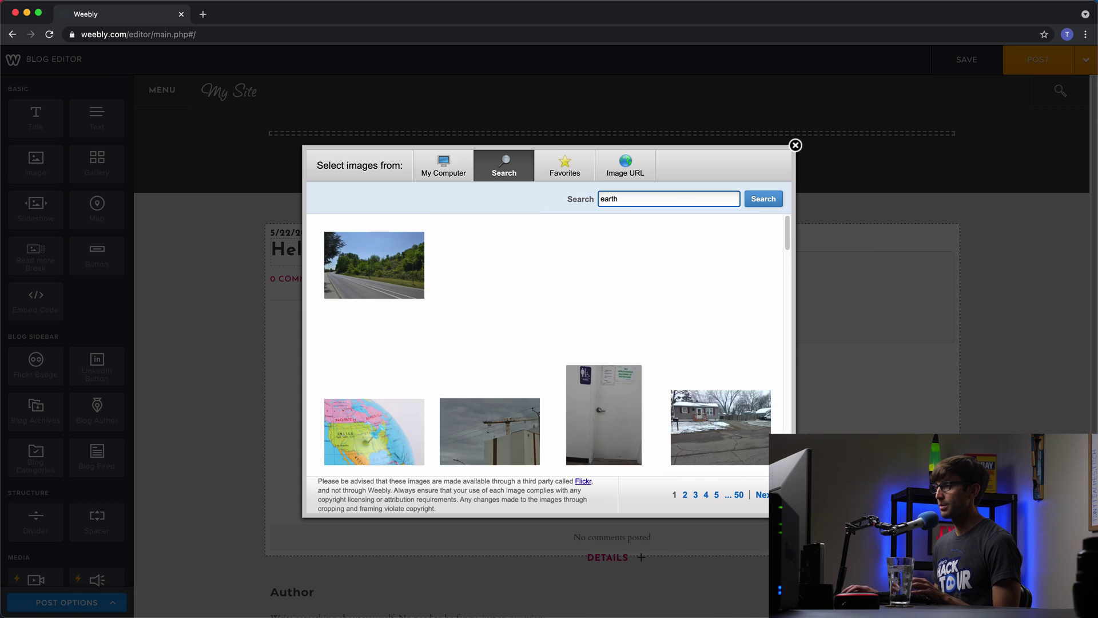
{"action": "mouse_move", "coordinate": [608, 302]}
{"action": "scroll", "coordinate": [538, 319], "scroll_direction": "down", "scroll_amount": 3}
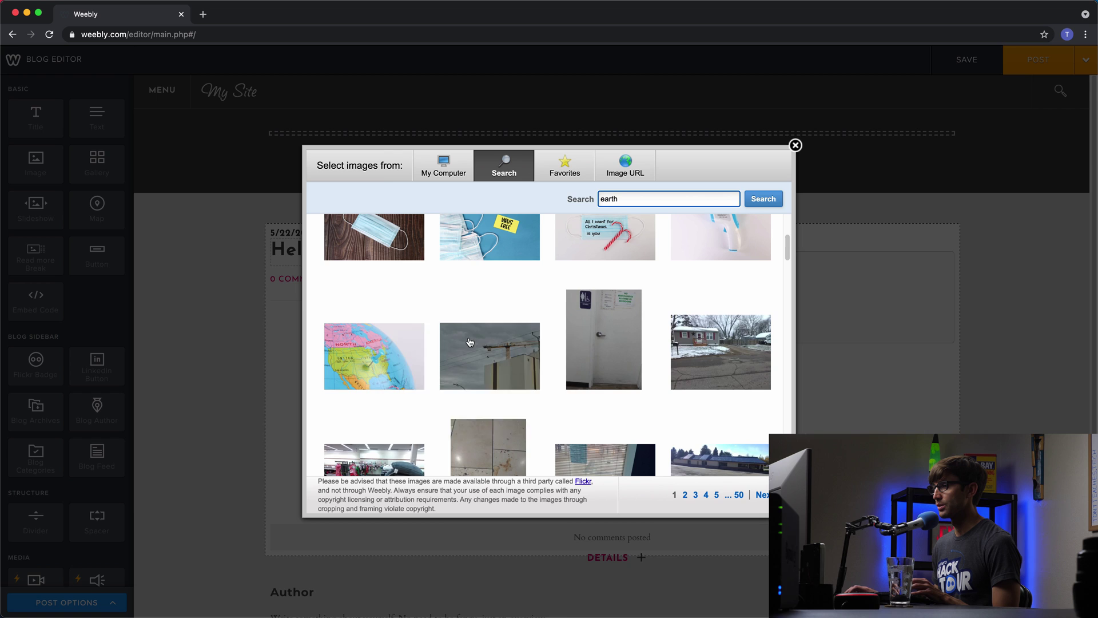
{"action": "left_click", "coordinate": [367, 360]}
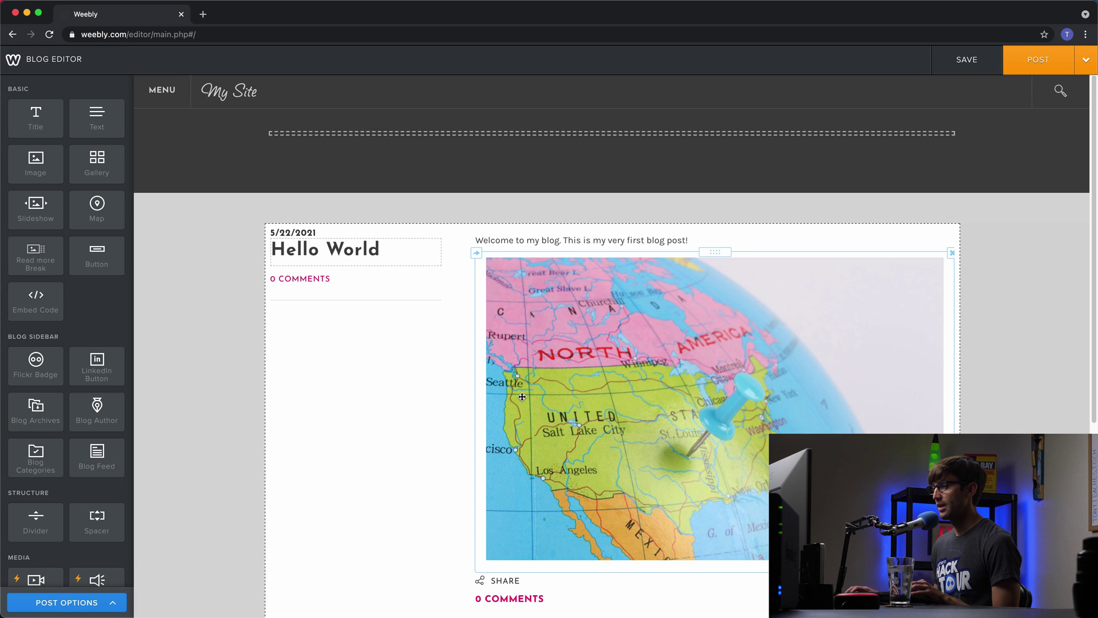
{"action": "scroll", "coordinate": [525, 395], "scroll_direction": "down", "scroll_amount": 1}
- Post the 'Hello World' entry to the Blog page and dismiss the Blog Post Added notice
{"action": "scroll", "coordinate": [525, 394], "scroll_direction": "down", "scroll_amount": 2}
{"action": "scroll", "coordinate": [537, 378], "scroll_direction": "up", "scroll_amount": 2}
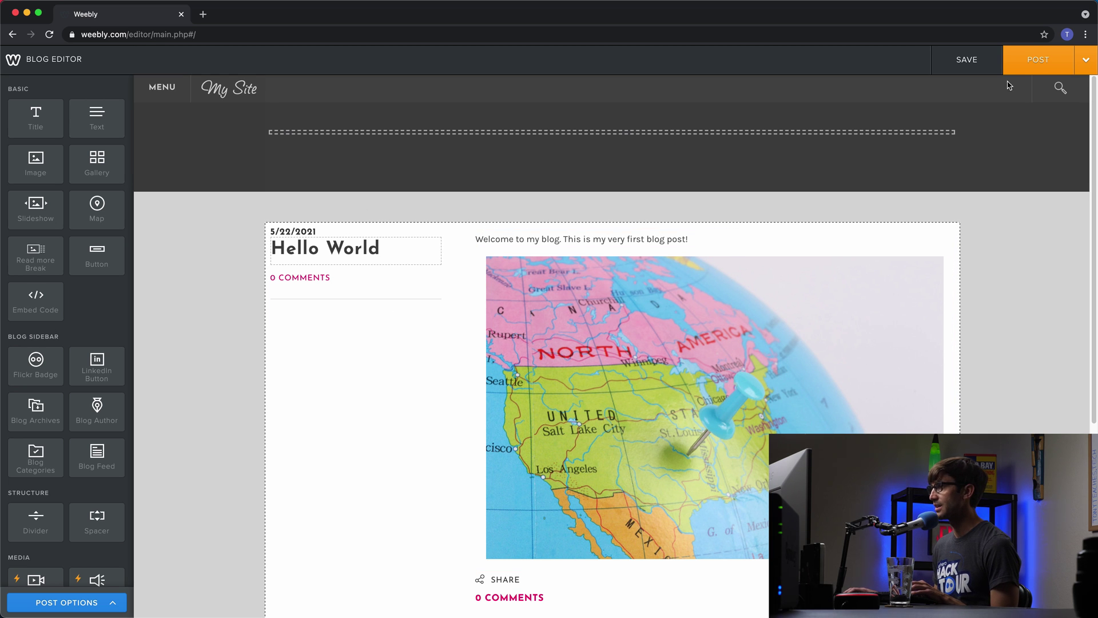
{"action": "left_click", "coordinate": [1038, 59]}
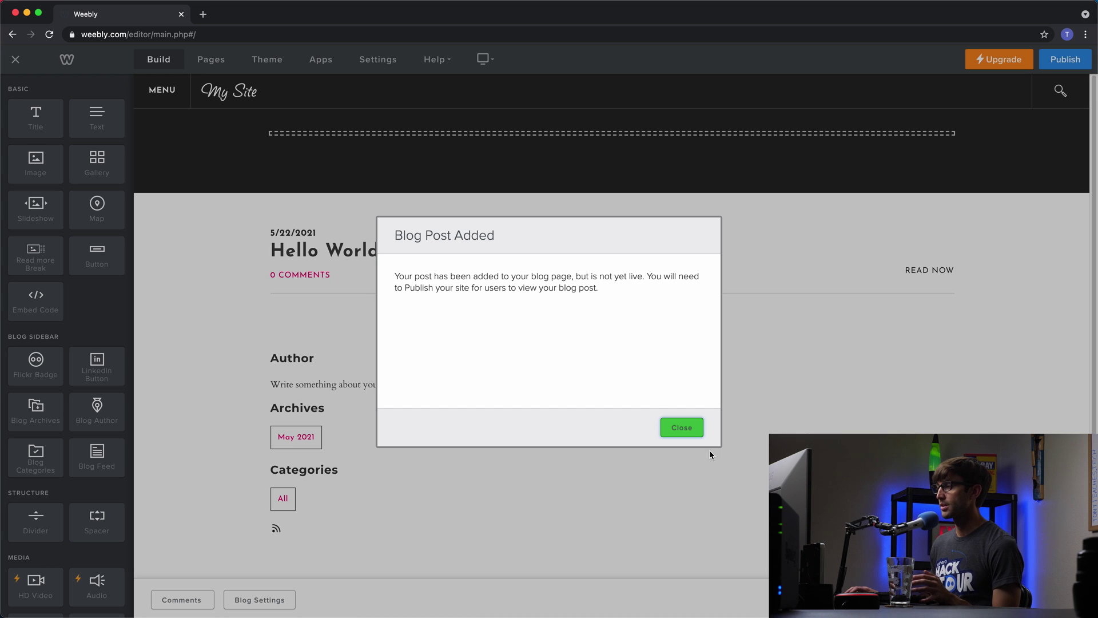
{"action": "left_click", "coordinate": [683, 429]}
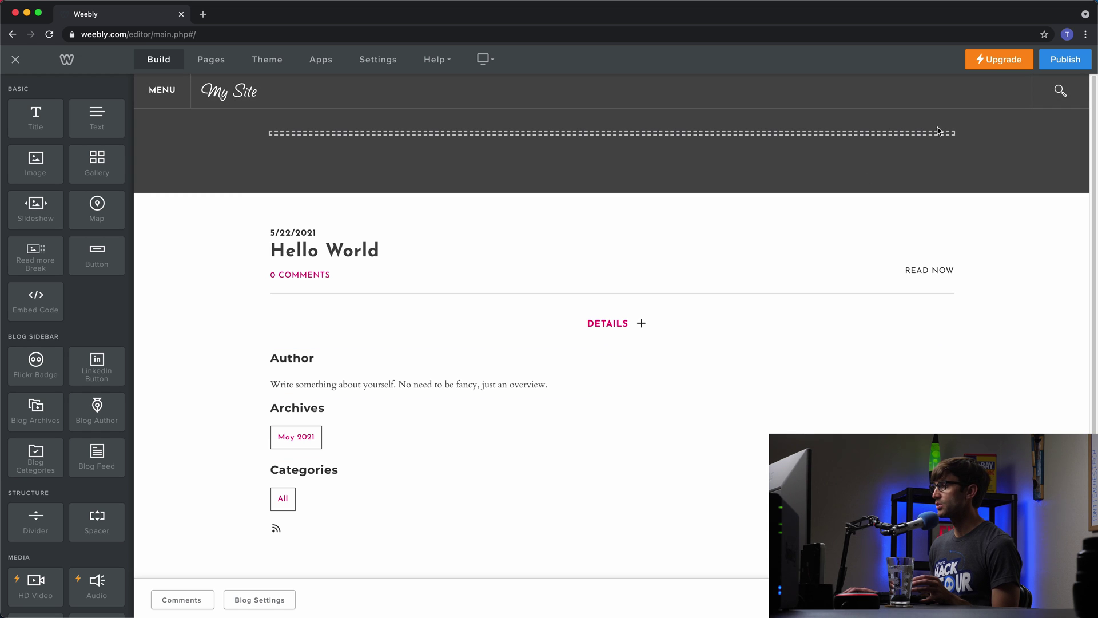
- Publish the Weebly site live and open its weebly.com home page
{"action": "left_click", "coordinate": [1065, 64]}
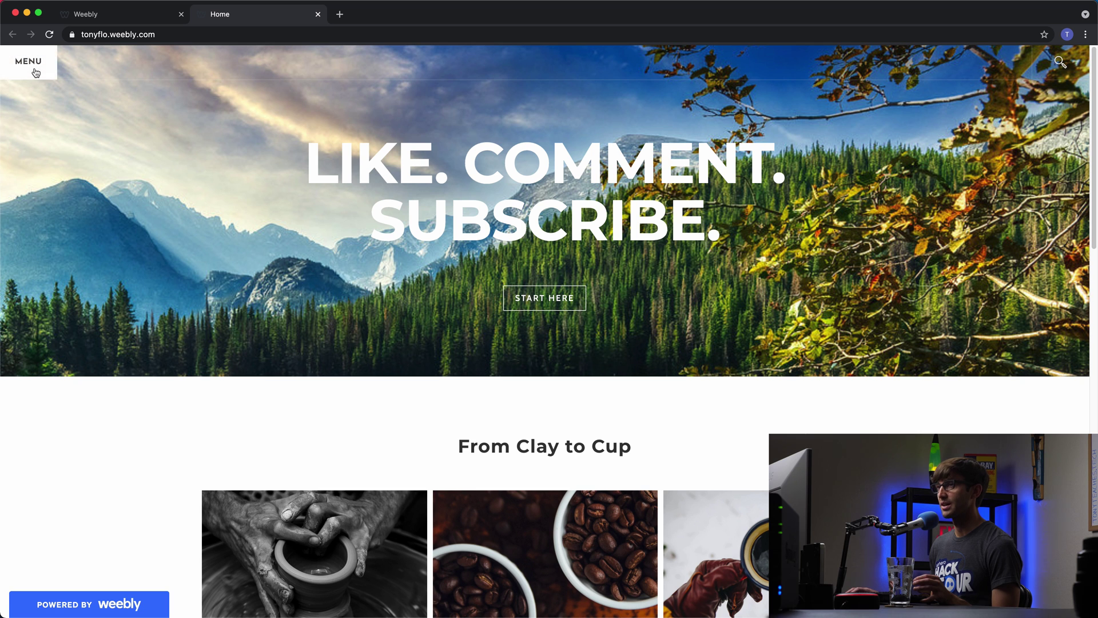
- Review the live home page, from the LIKE. COMMENT. SUBSCRIBE. heading down through its sections
{"action": "left_click_drag", "start_coordinate": [301, 137], "coordinate": [339, 166]}
{"action": "left_click_drag", "start_coordinate": [707, 206], "coordinate": [902, 236]}
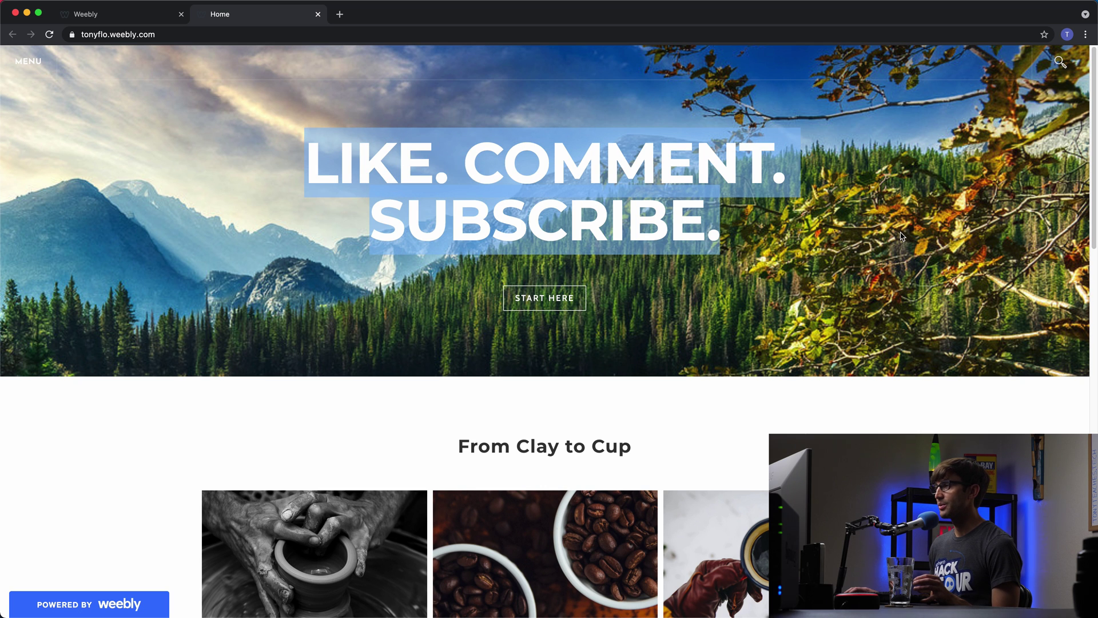
{"action": "scroll", "coordinate": [687, 286], "scroll_direction": "down", "scroll_amount": 1}
{"action": "scroll", "coordinate": [534, 300], "scroll_direction": "down", "scroll_amount": 5}
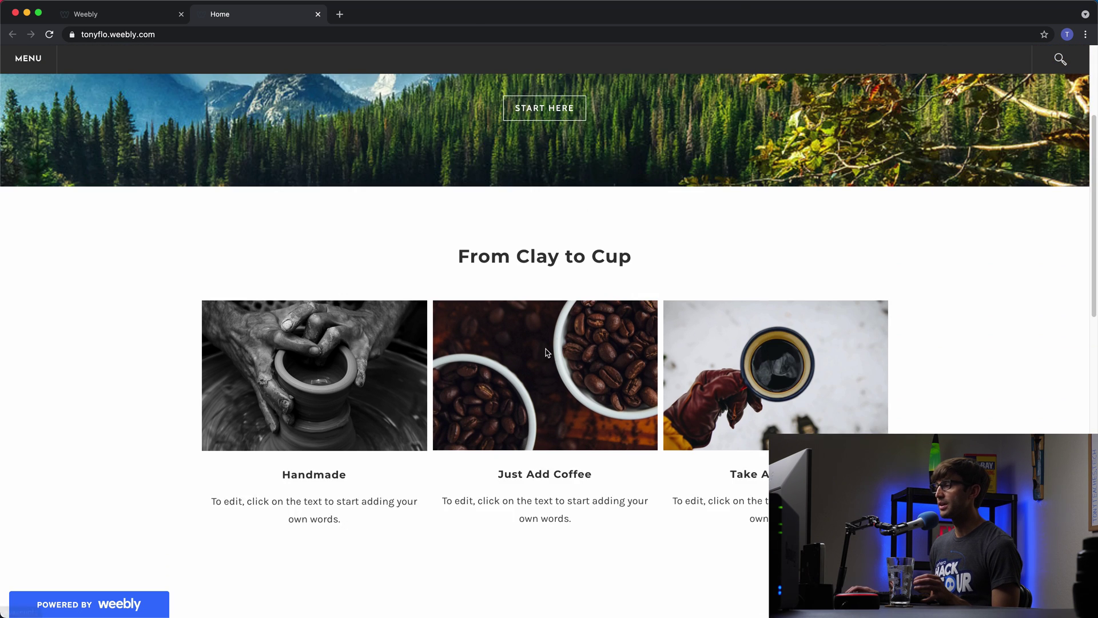
{"action": "scroll", "coordinate": [531, 305], "scroll_direction": "down", "scroll_amount": 2}
{"action": "scroll", "coordinate": [701, 206], "scroll_direction": "down", "scroll_amount": 5}
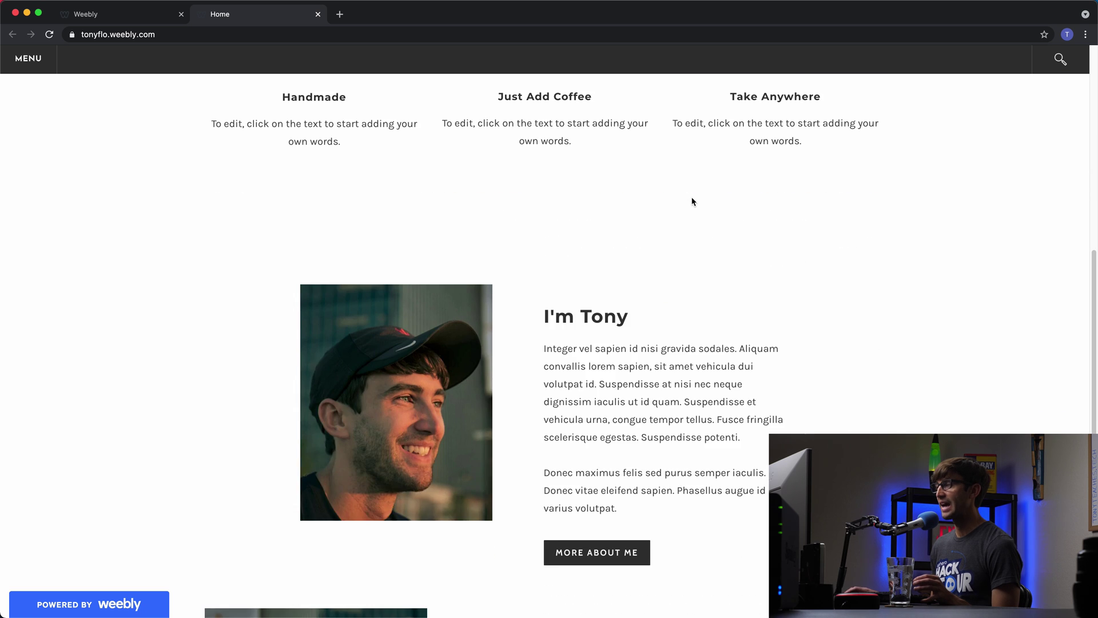
{"action": "scroll", "coordinate": [731, 339], "scroll_direction": "up", "scroll_amount": 7}
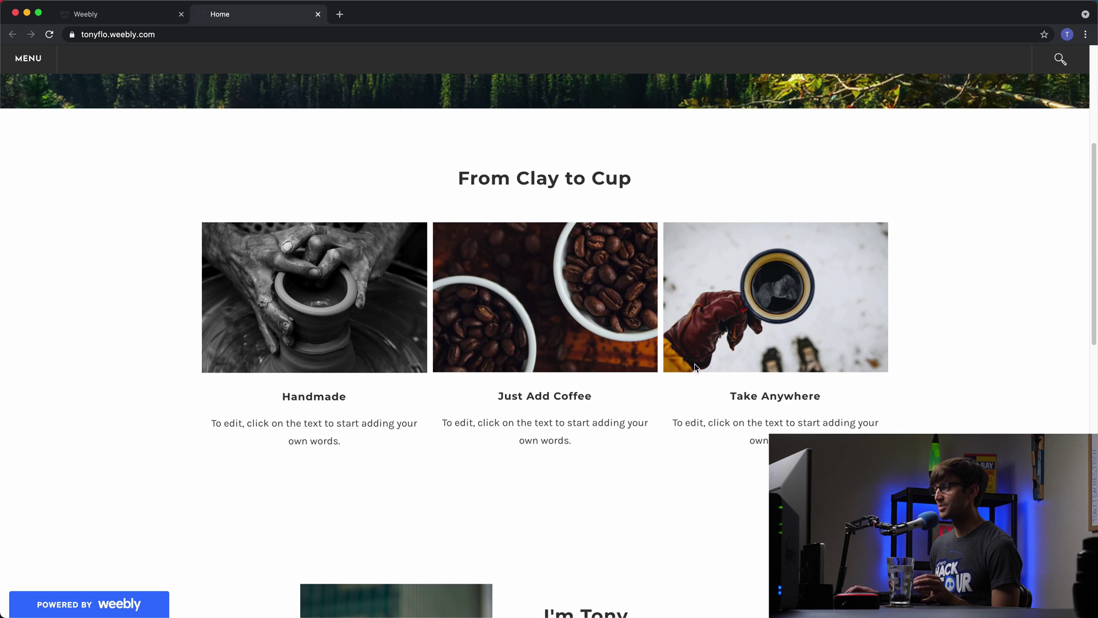
{"action": "scroll", "coordinate": [709, 389], "scroll_direction": "down", "scroll_amount": 8}
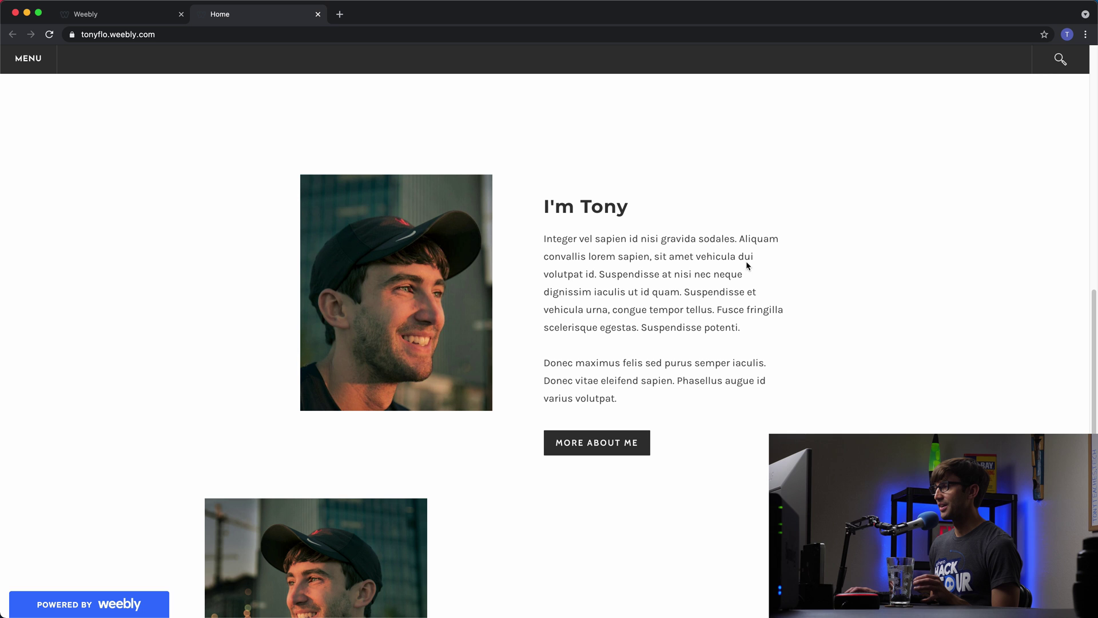
{"action": "scroll", "coordinate": [659, 370], "scroll_direction": "down", "scroll_amount": 4}
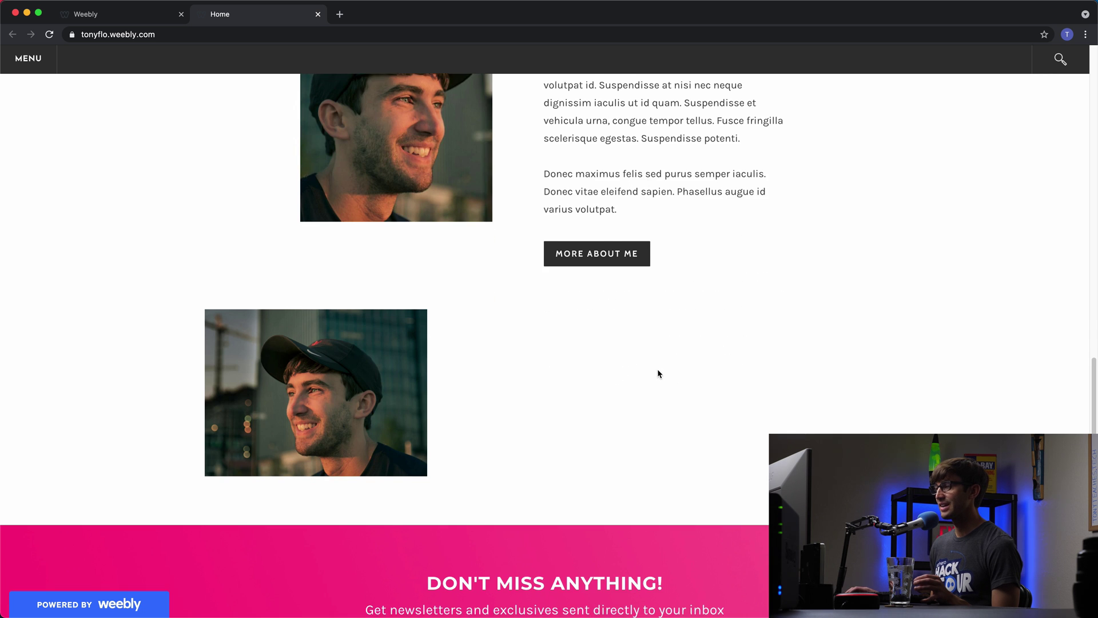
{"action": "scroll", "coordinate": [427, 392], "scroll_direction": "down", "scroll_amount": 1}
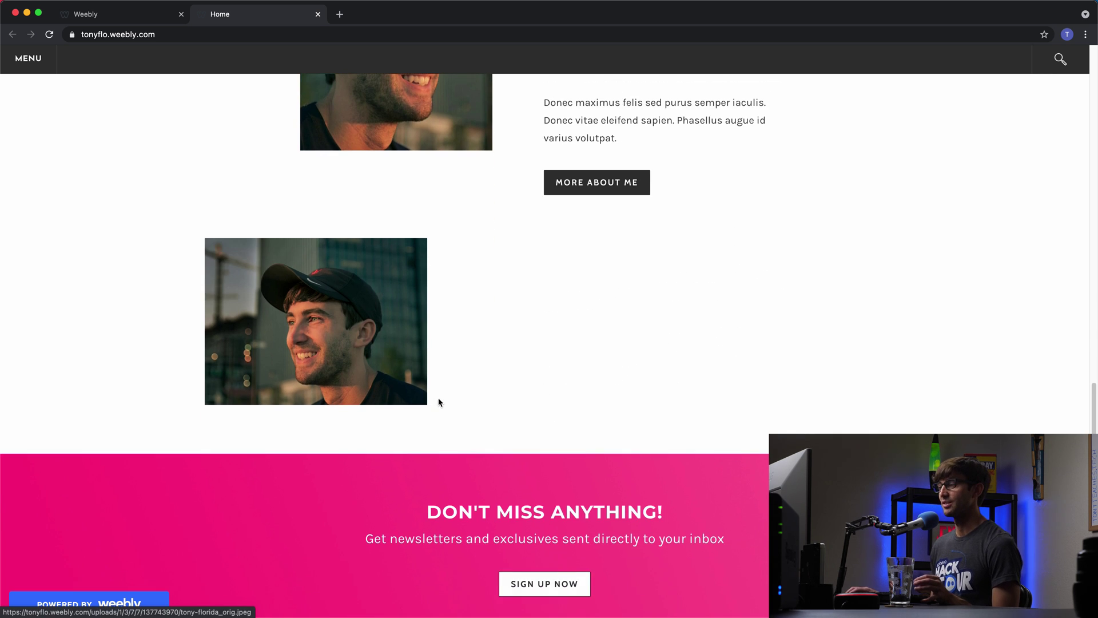
- Go to the live Blog page showing the 'Hello World' post dated 5/22/2021
{"action": "scroll", "coordinate": [444, 400], "scroll_direction": "up", "scroll_amount": 18}
{"action": "left_click", "coordinate": [15, 57]}
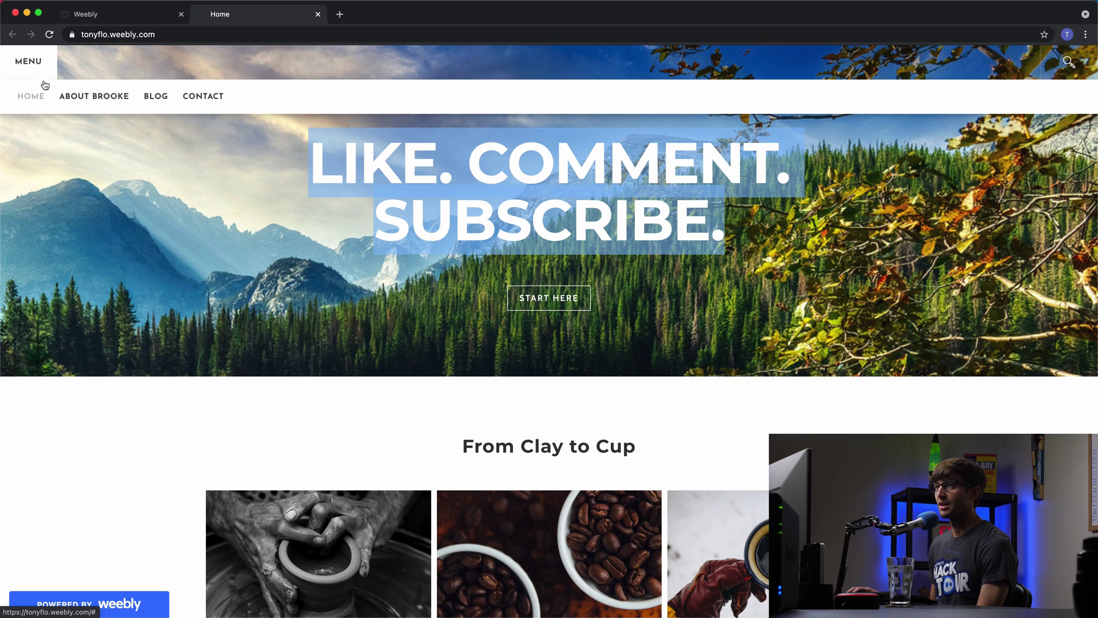
{"action": "left_click", "coordinate": [153, 102]}
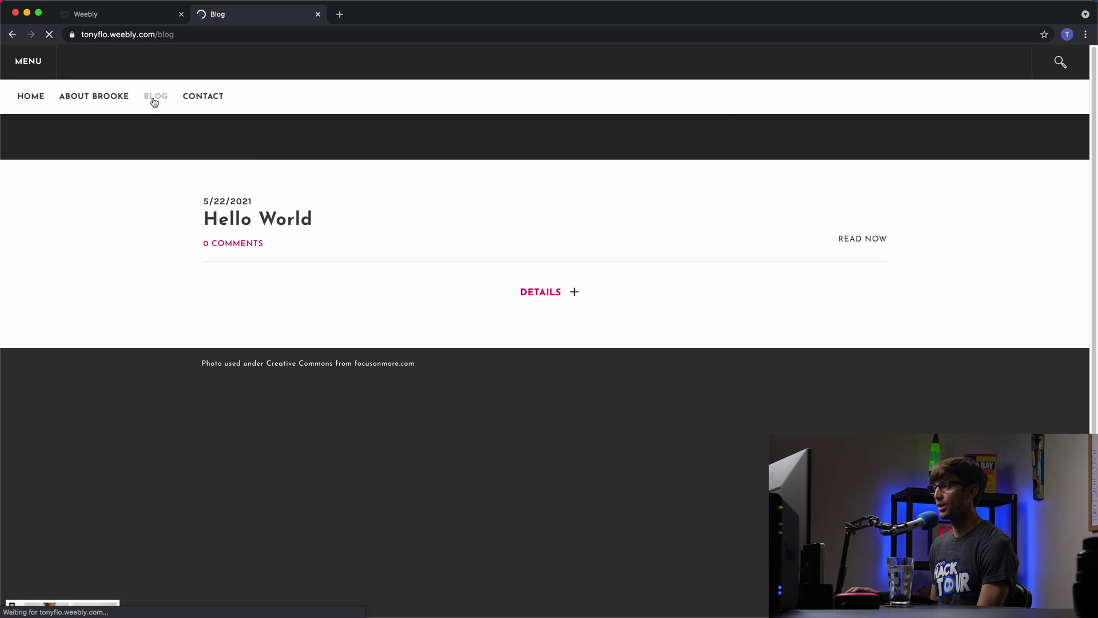
- Open the full 'Hello World' post with its welcome text and globe photo
{"action": "left_click", "coordinate": [863, 239]}
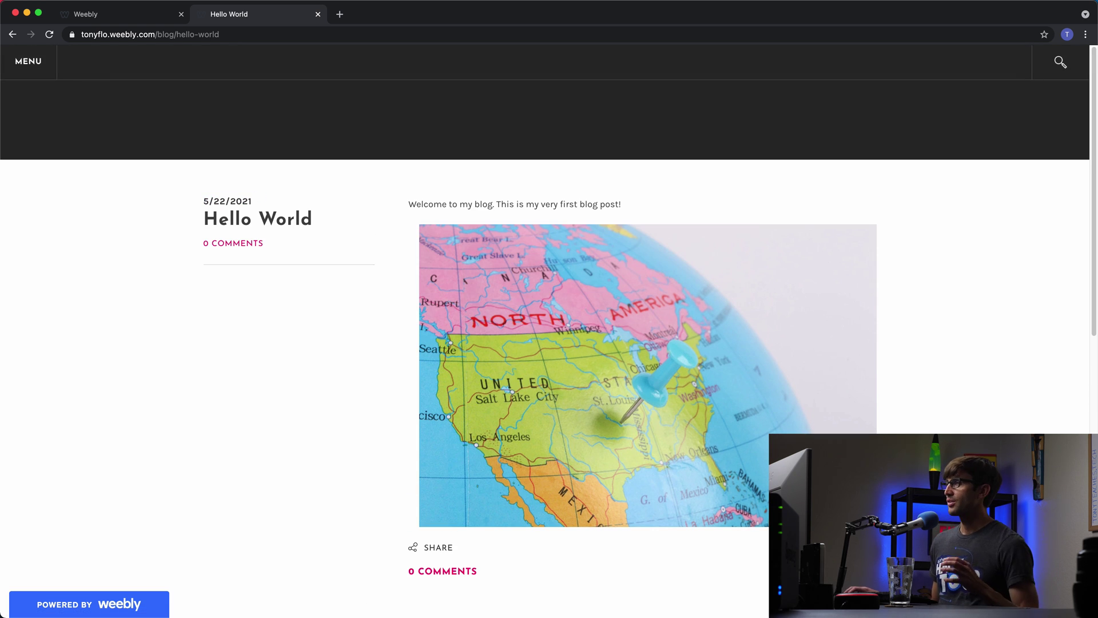